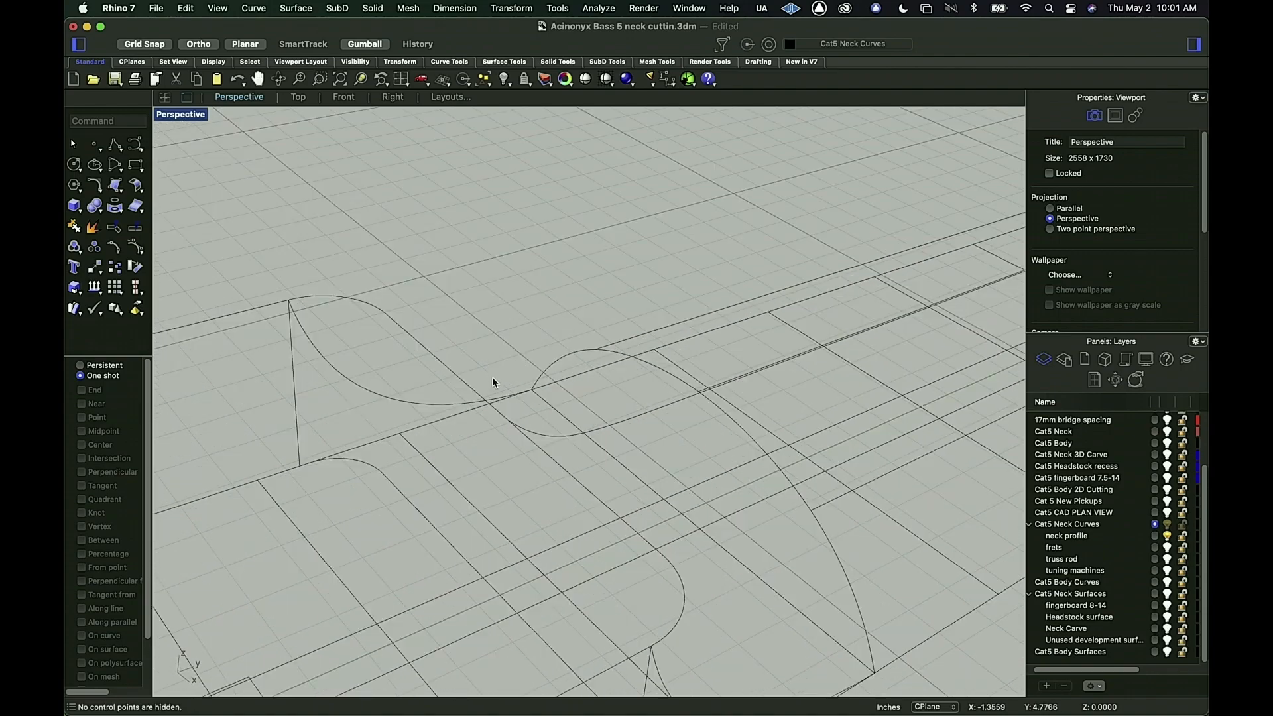
Step: Offset the heel's transition outline curve 0.25 inch toward the neck shaft
type("Offset")
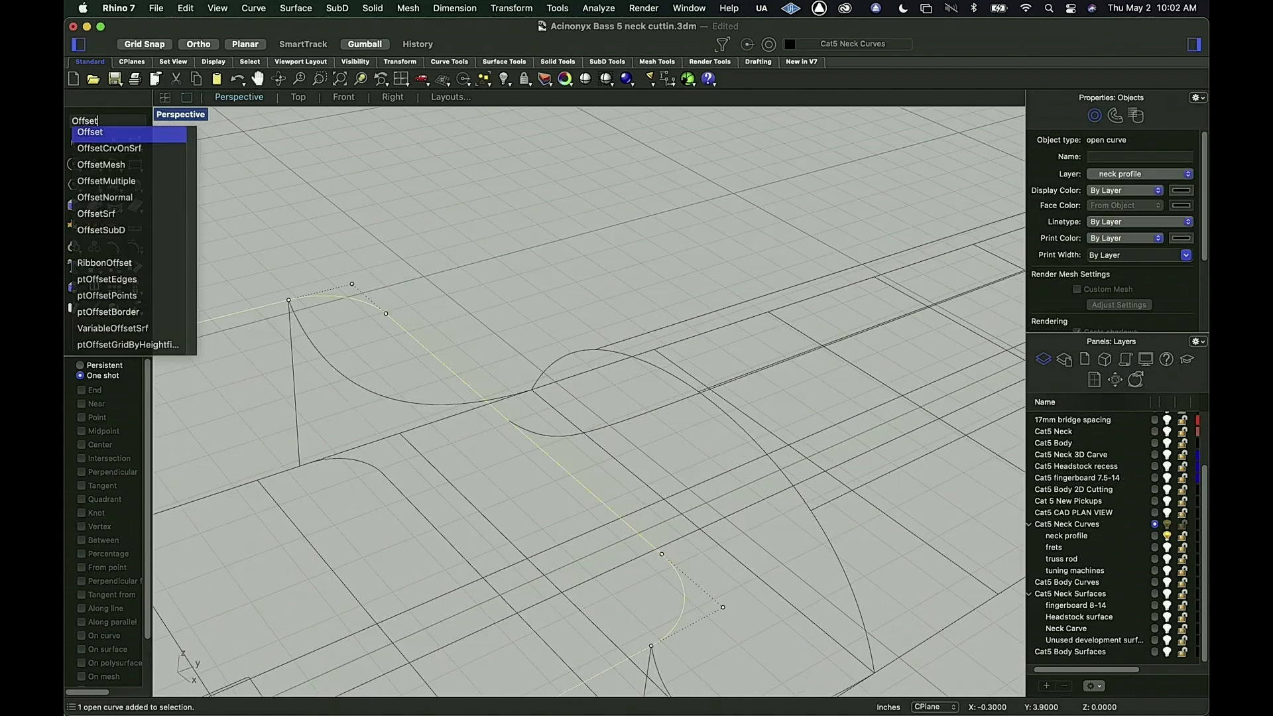
key("Return")
type(".25")
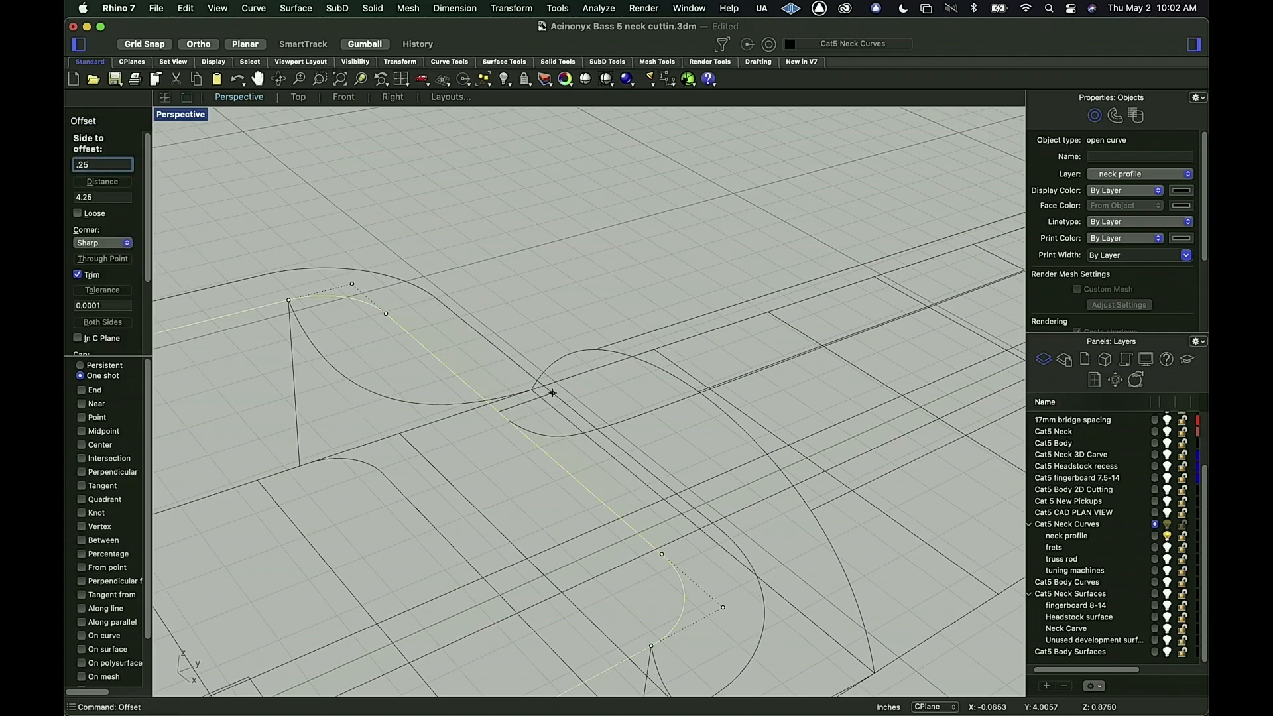
key("Return")
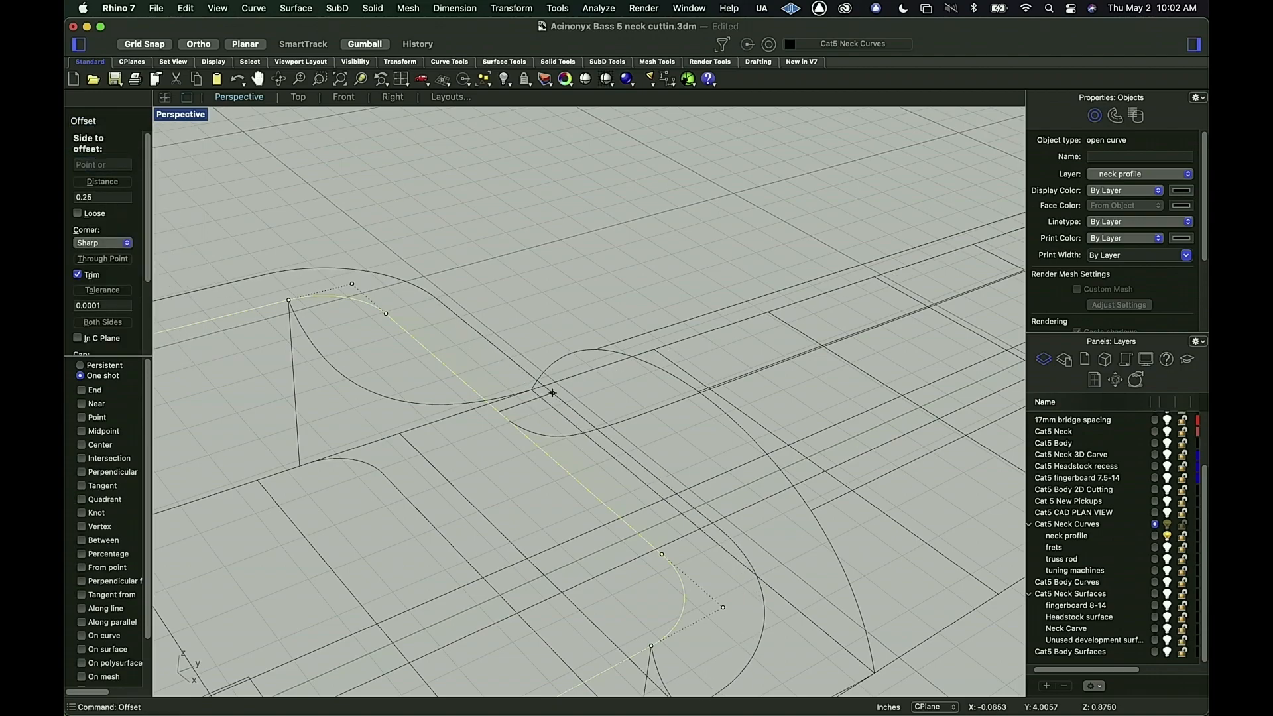
left_click(614, 388)
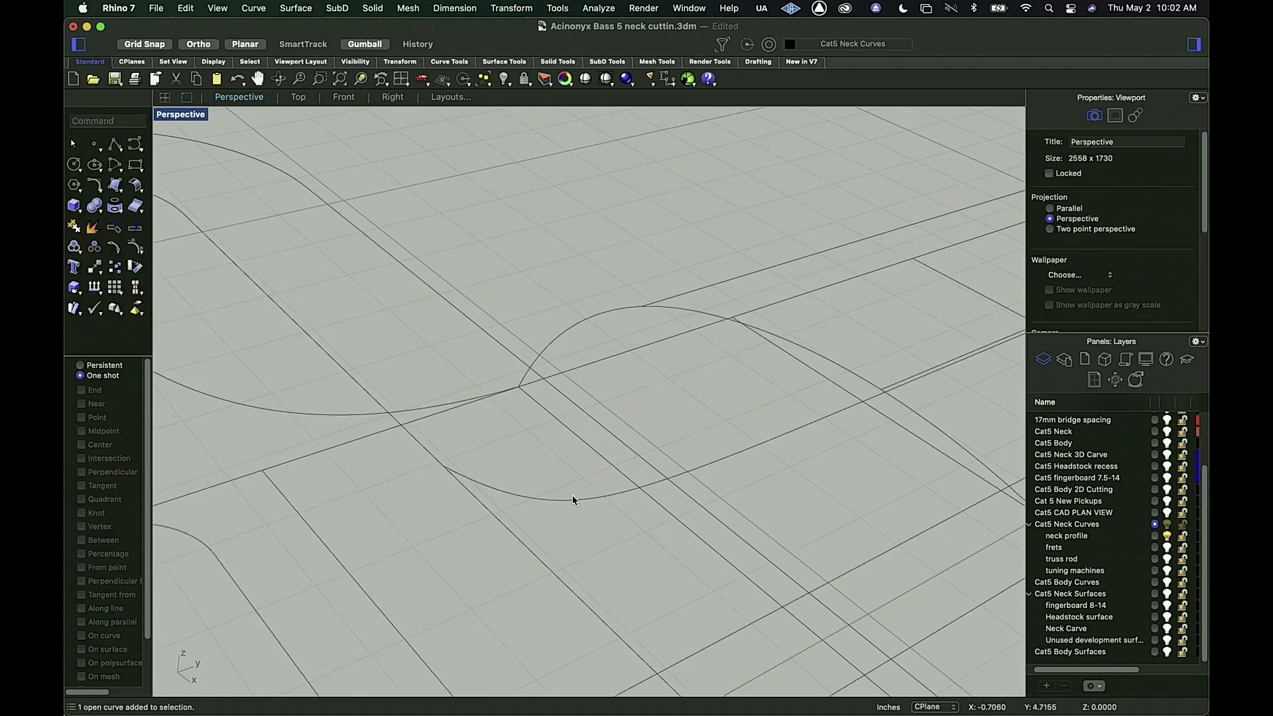
Step: Move the three heel-end control points of the centre profile curve so its end snaps to the intersection on the offset curve
left_click(523, 502)
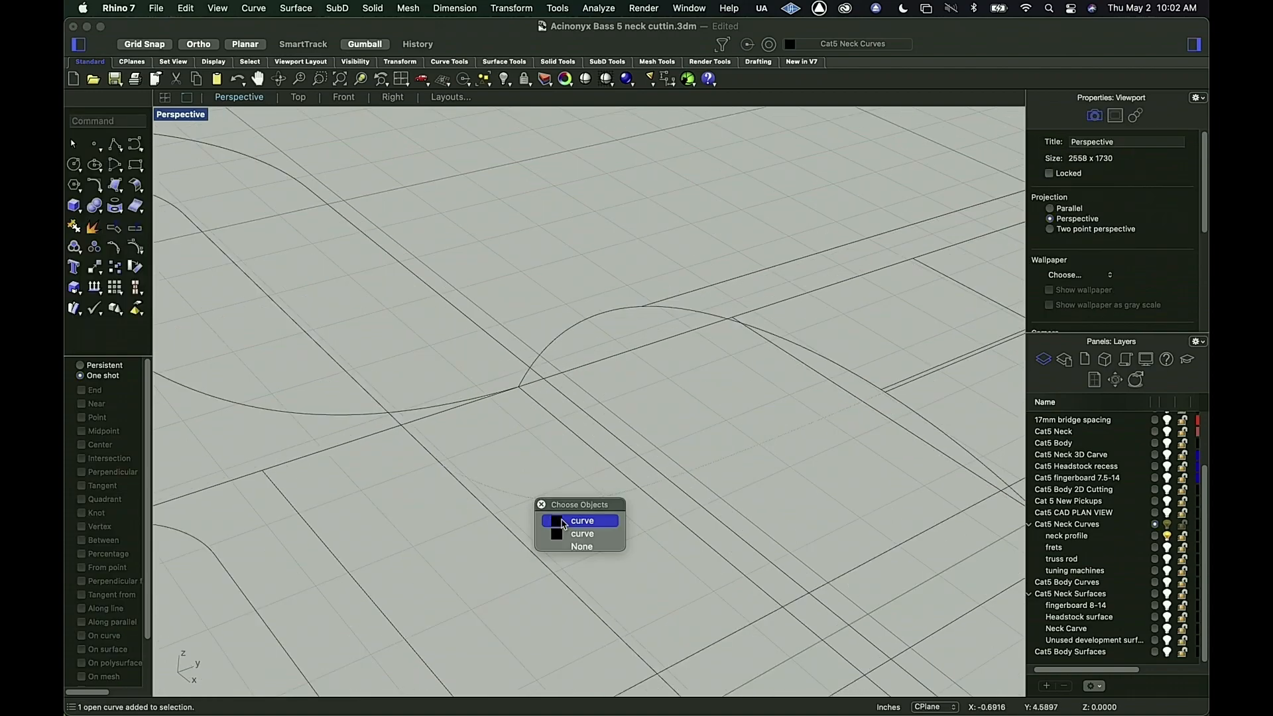
left_click(582, 521)
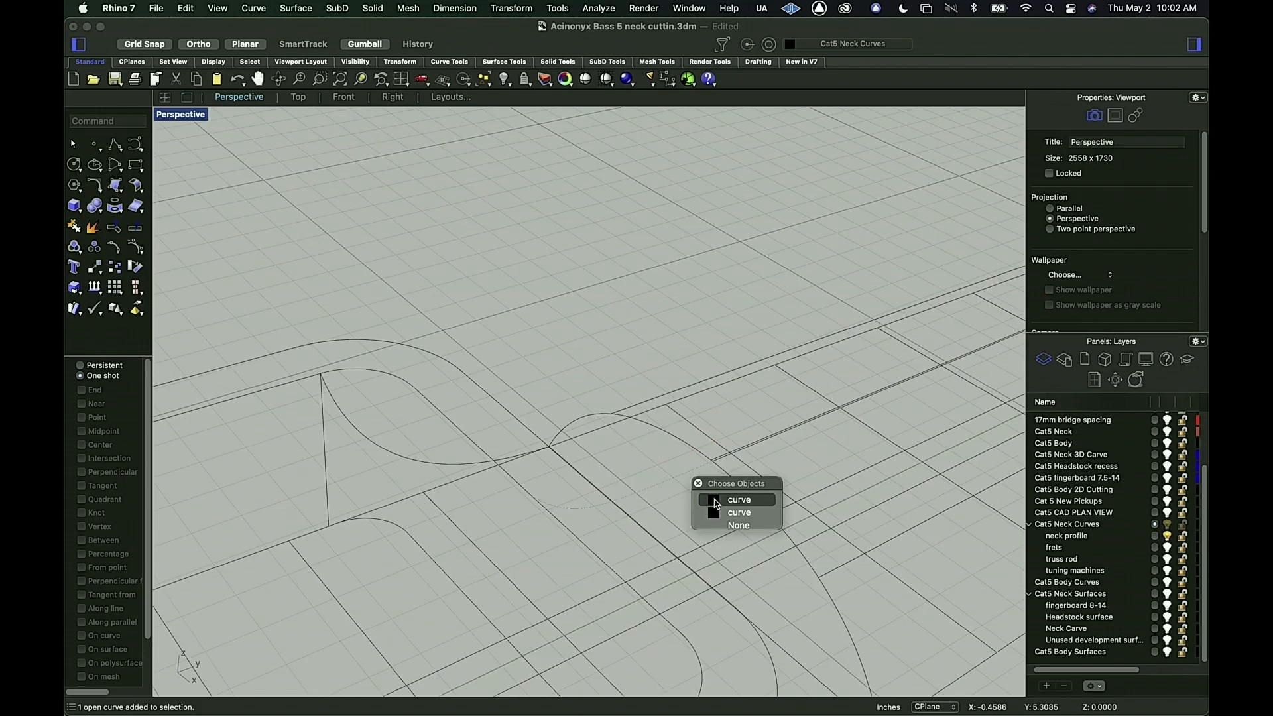
left_click(727, 502)
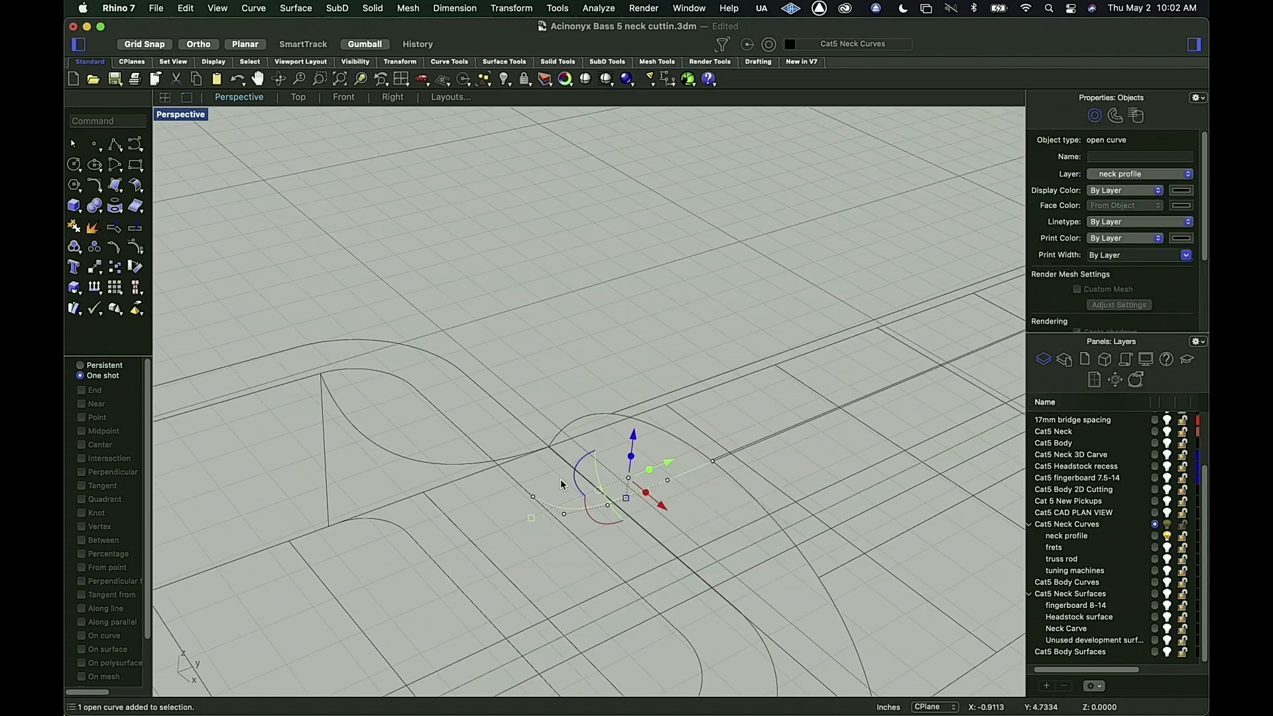
left_click(344, 98)
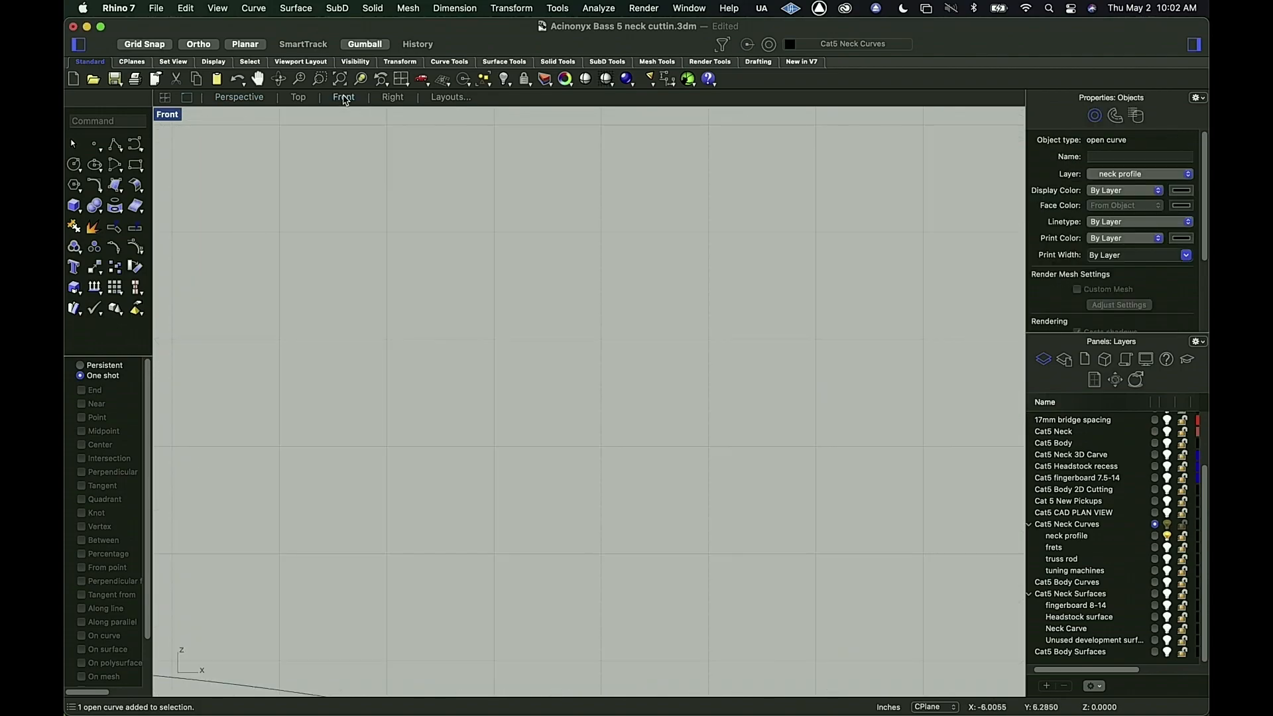
left_click(392, 98)
scroll(807, 418, "left", 5)
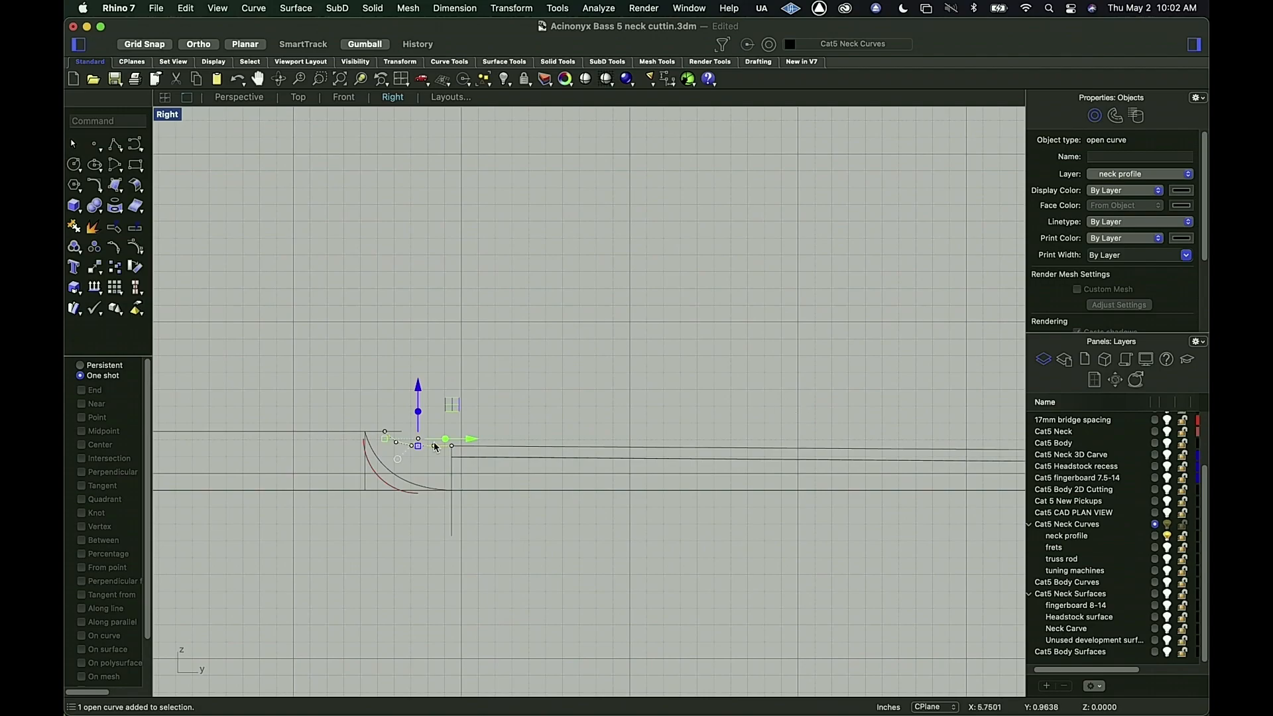
scroll(402, 454, "up", 10)
scroll(402, 453, "up", 1)
left_click_drag(510, 285, 707, 423)
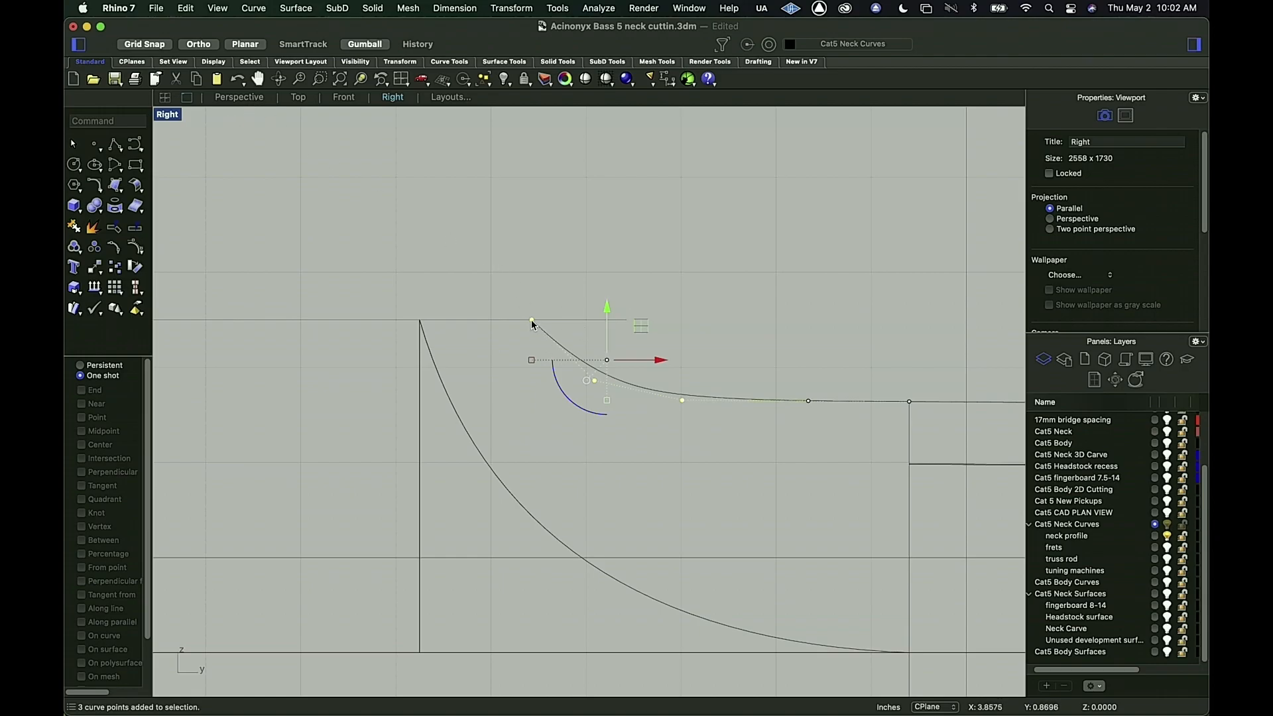
left_click_drag(531, 320, 532, 320)
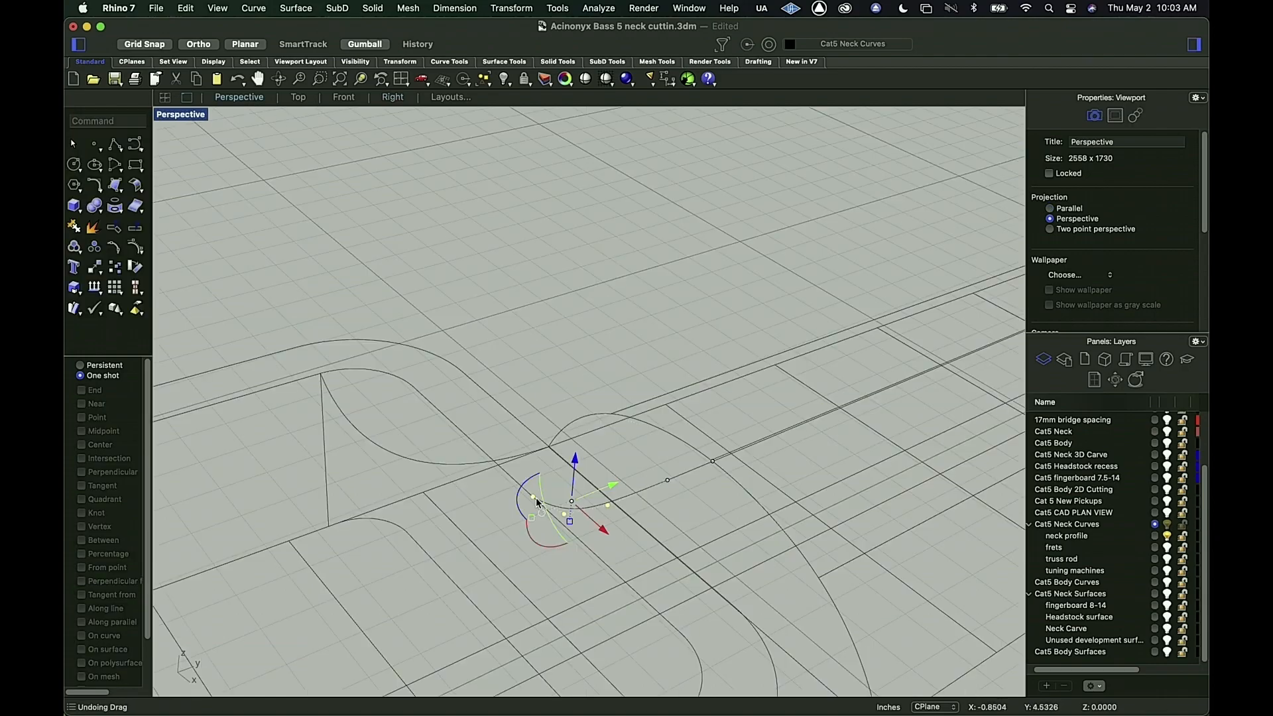
left_click_drag(538, 503, 583, 489)
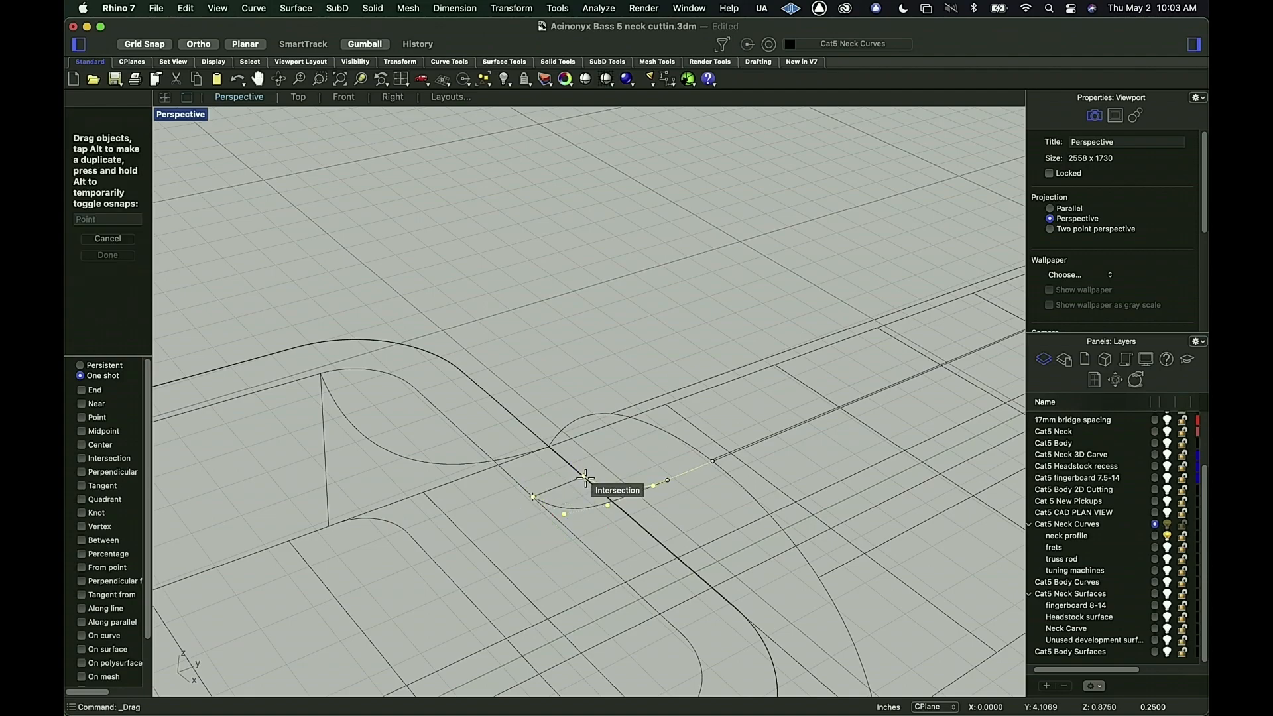
scroll(615, 514, "down", 10)
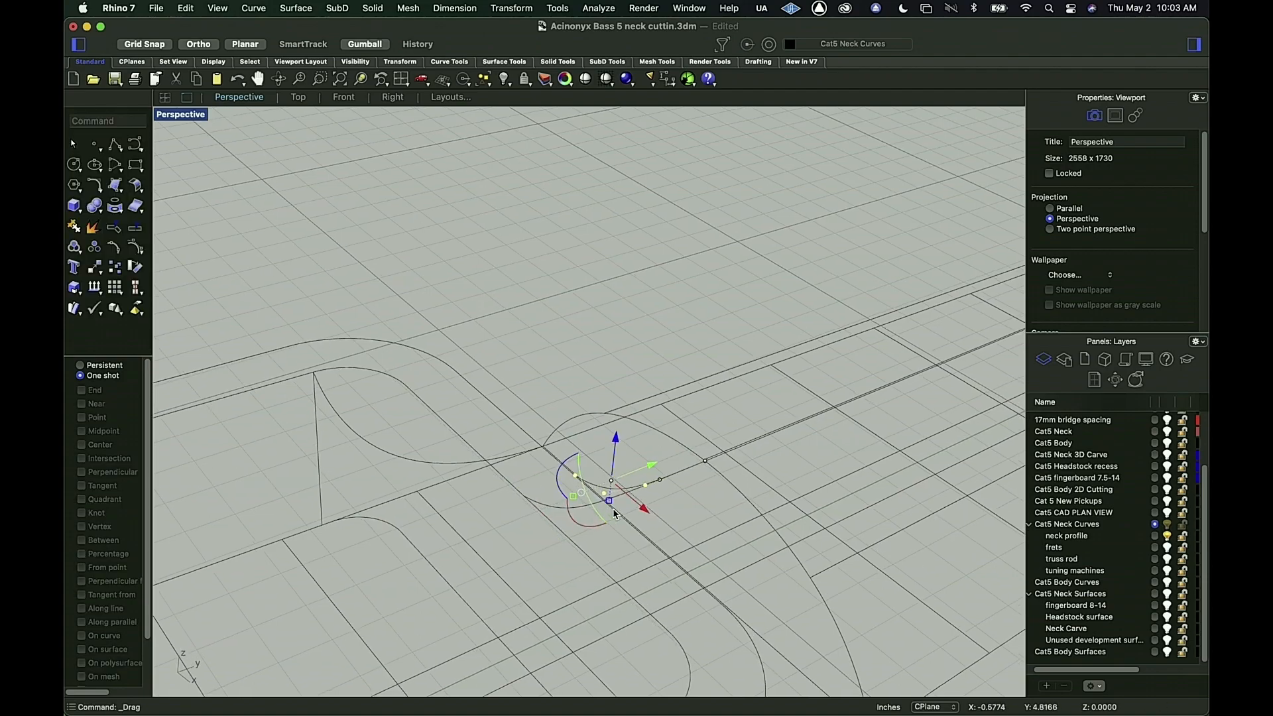
scroll(616, 514, "up", 10)
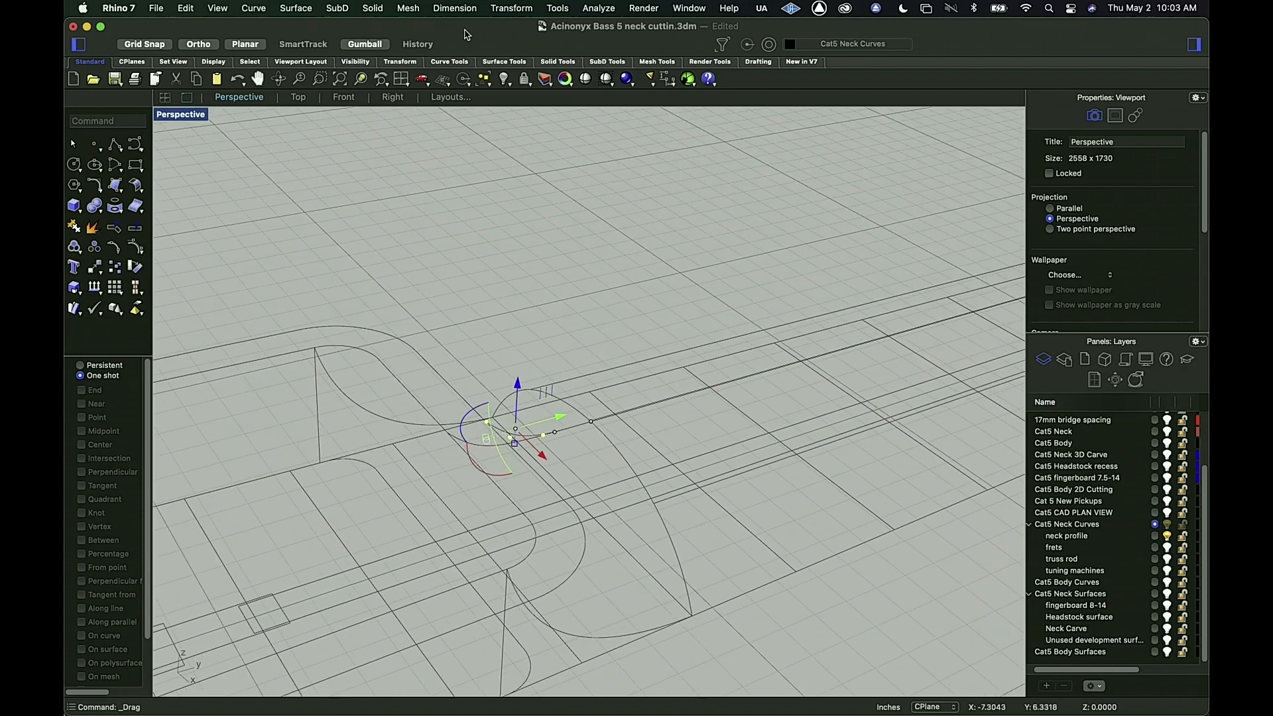
Step: Delete the offset reference curve beside the heel outline
left_click(321, 81)
left_click_drag(332, 284, 769, 520)
scroll(769, 523, "right", 5)
scroll(770, 523, "down", 10)
scroll(769, 523, "up", 5)
scroll(769, 523, "up", 5)
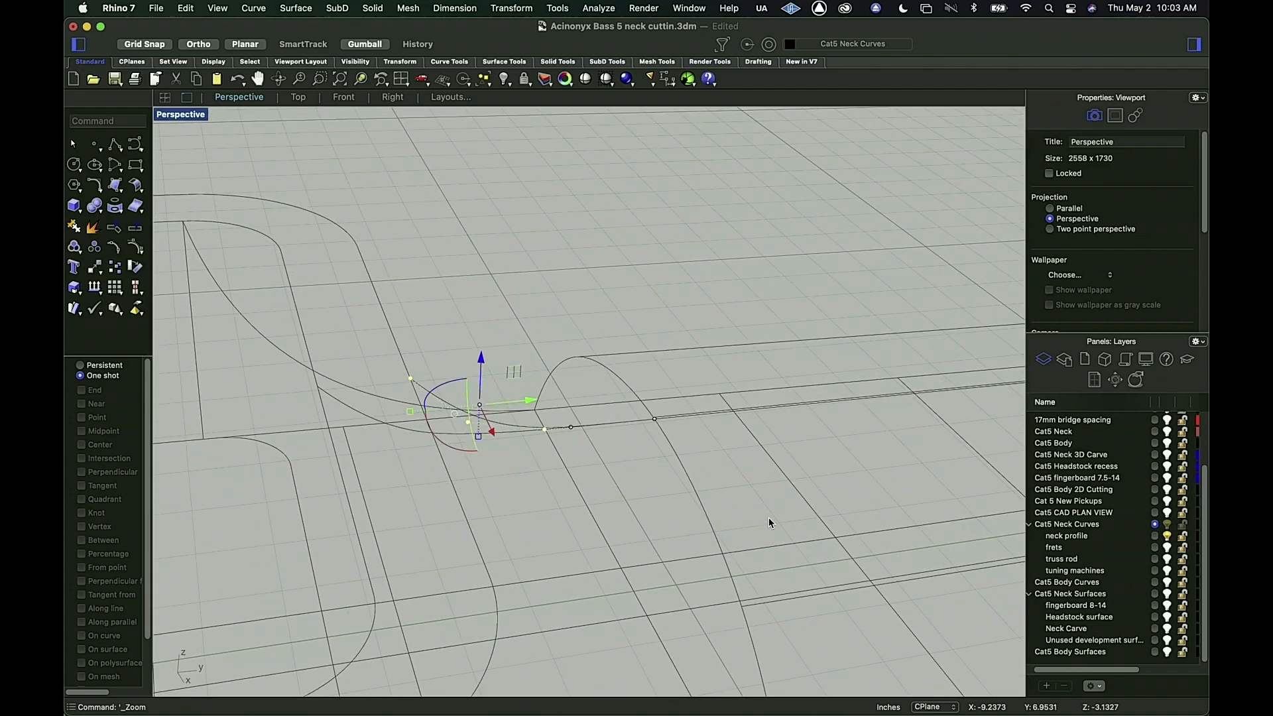
left_click(380, 297)
left_click(415, 321)
key("Delete")
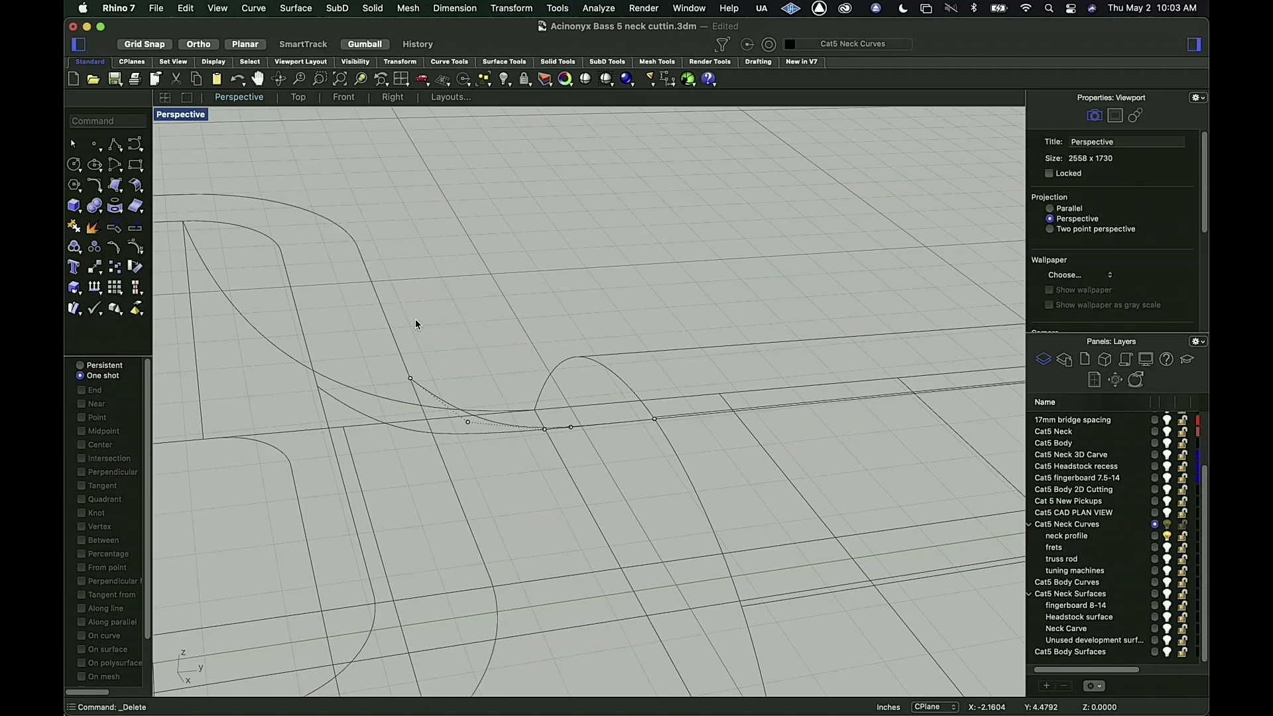
left_click(386, 315)
key("Delete")
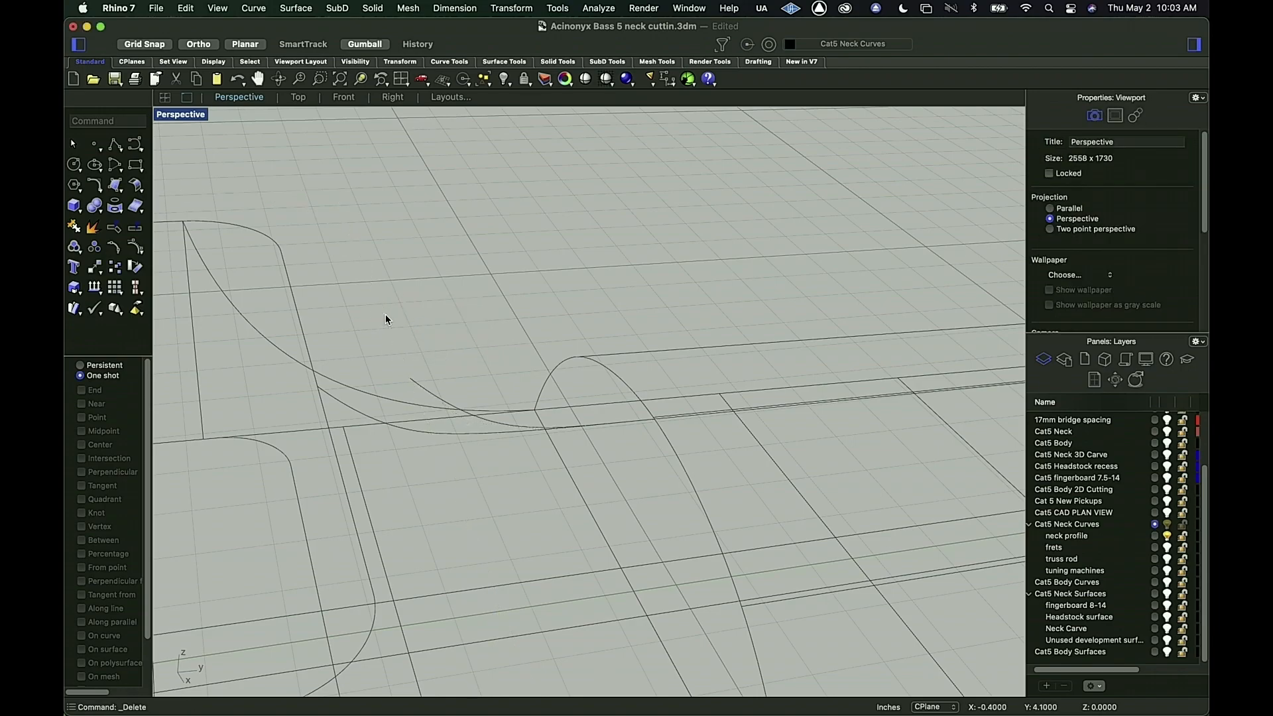
Step: Undo the recent control-point insertion, knot removal and drag edits on the heel outline curve
right_click_drag(452, 301, 650, 202, "shift")
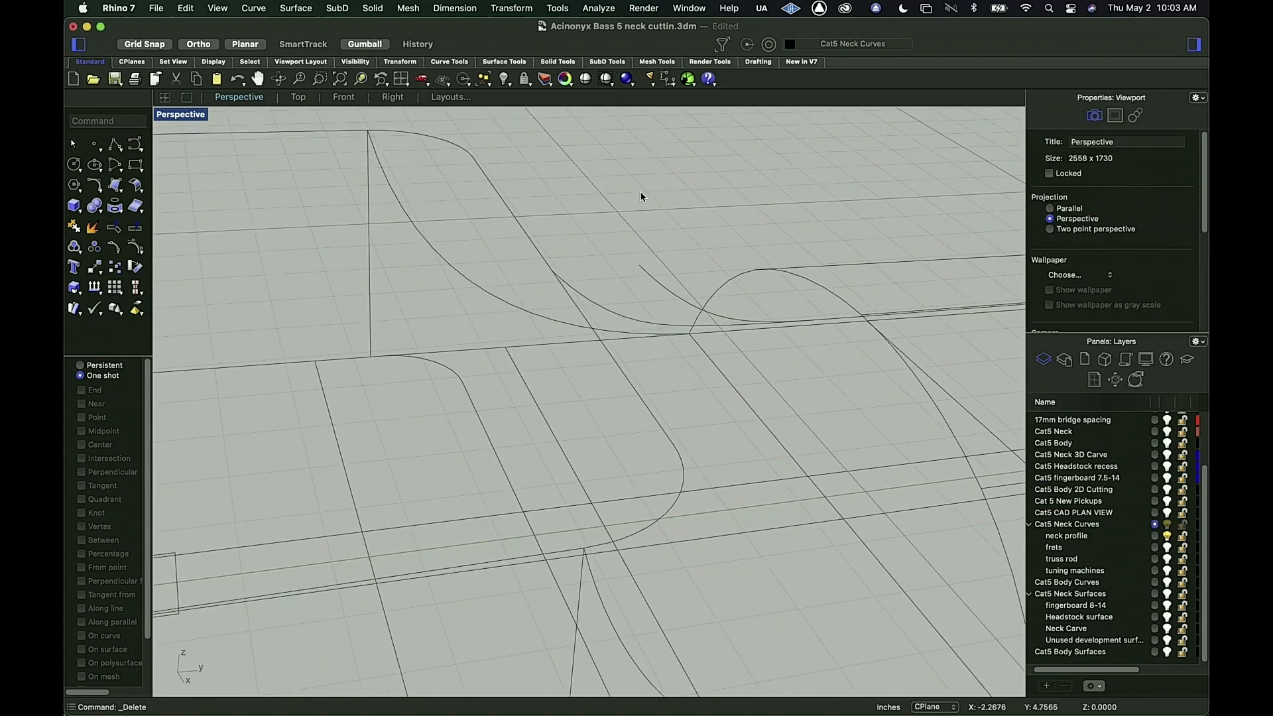
left_click(537, 250)
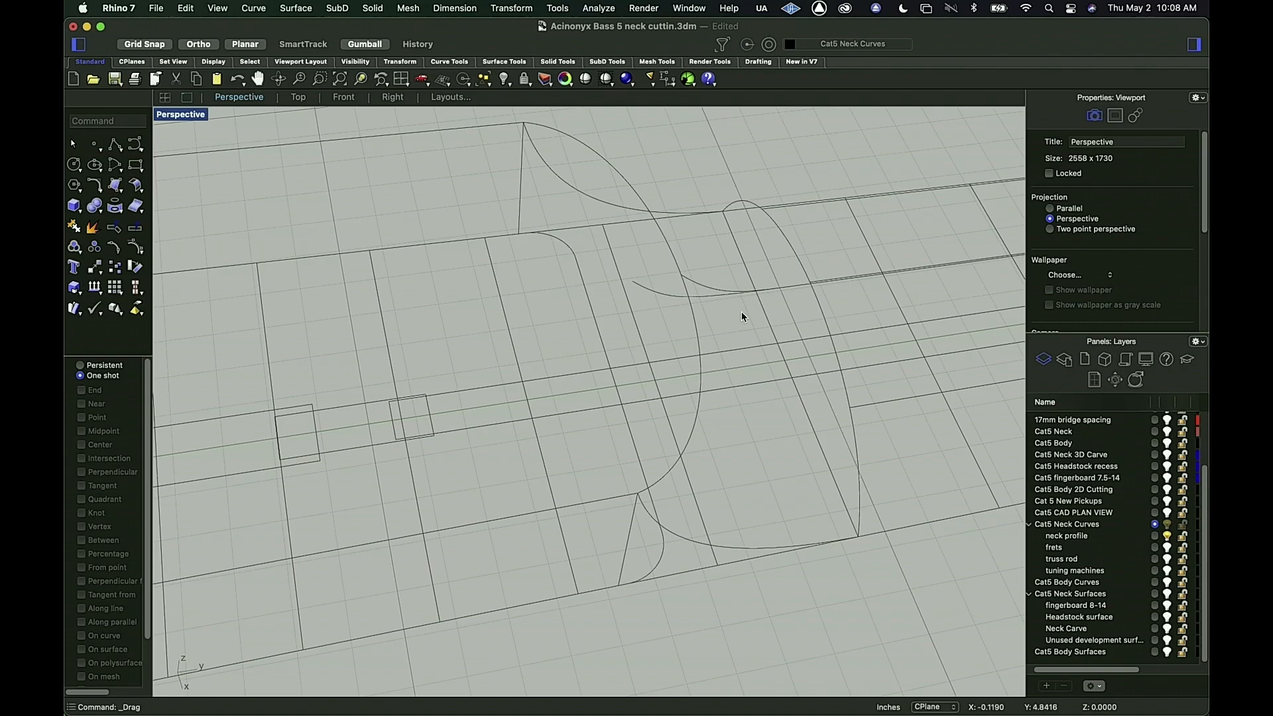
key("super+z")
key("super+z")
key("super+z")
key("super+z")
key("super+z")
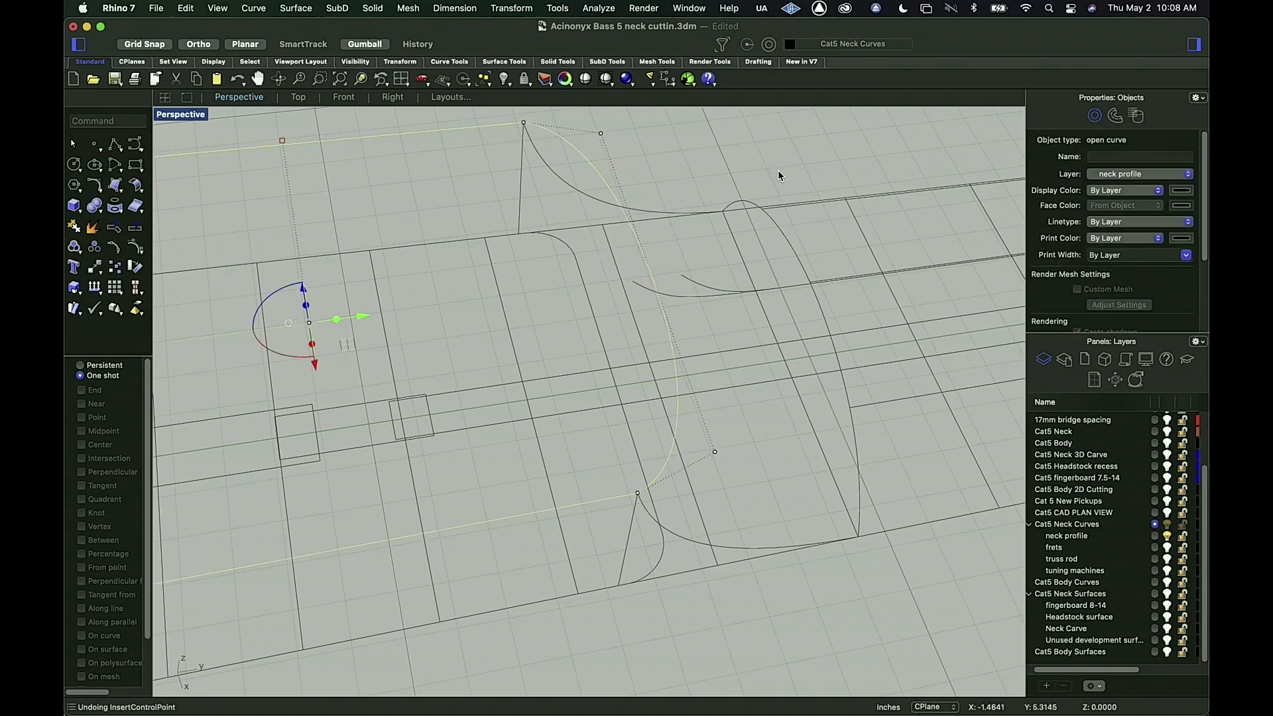
key("super+z")
key("super+z")
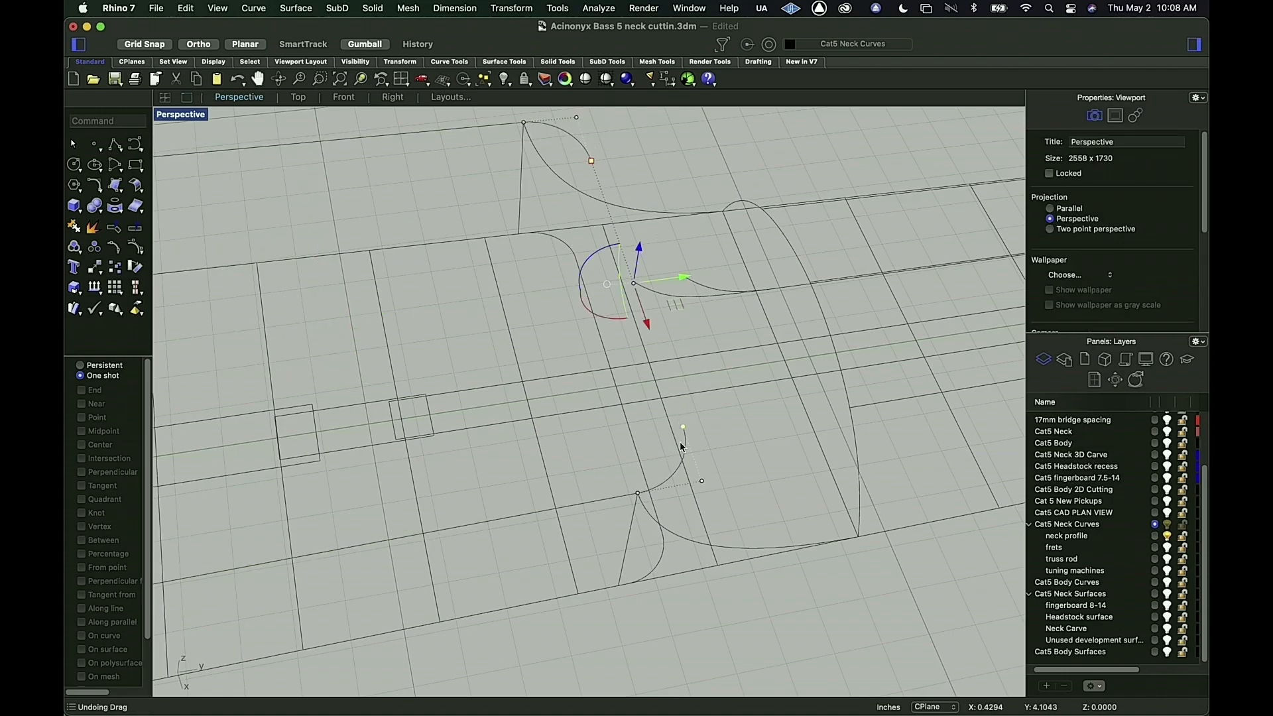
right_click_drag(681, 447, 653, 302)
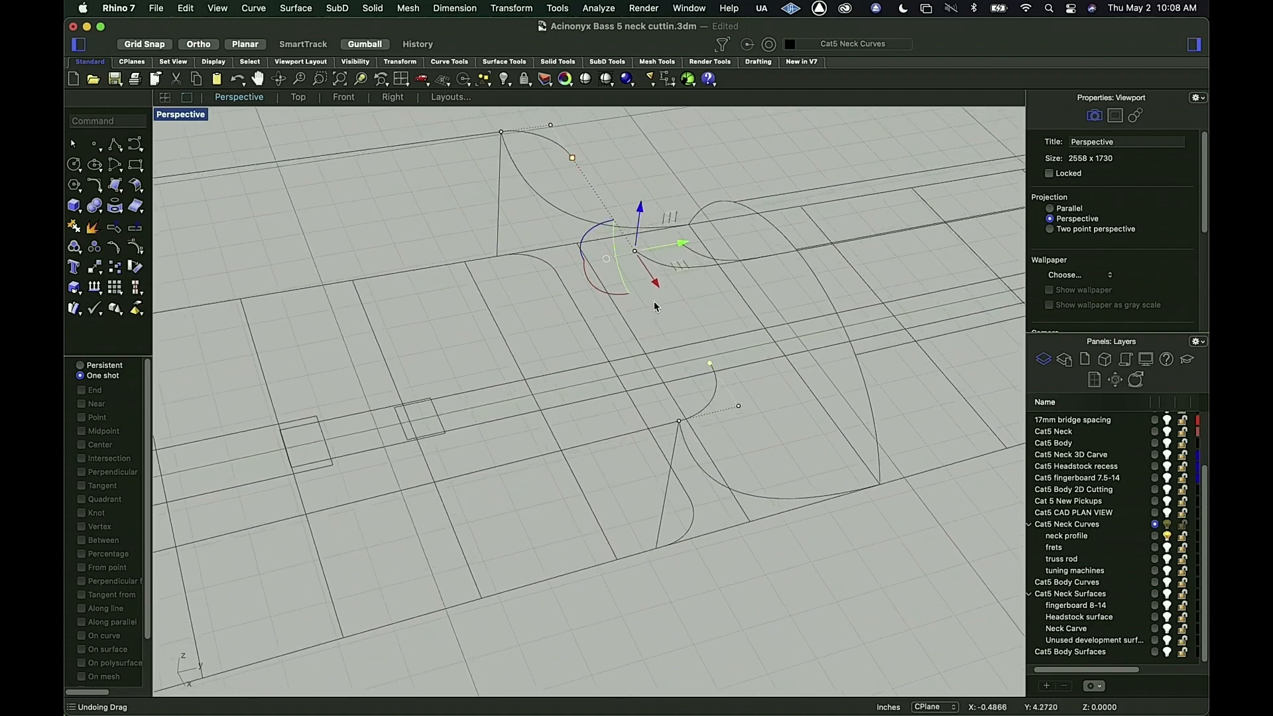
right_click_drag(623, 363, 622, 362)
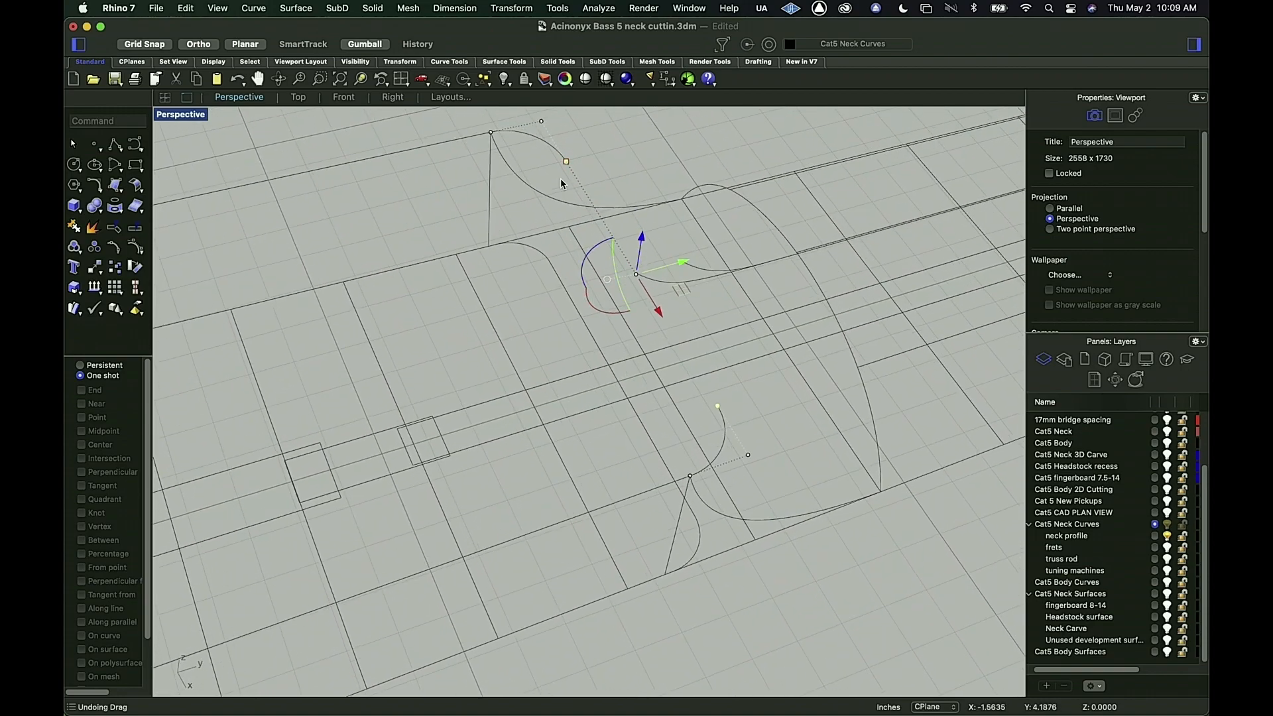
left_click_drag(566, 162, 566, 162)
key("Escape")
key("Escape")
Step: Redo the heel outline's drag, knot removal and control-point insertion, stepping back and forth to compare the states
key("super+shift+z")
key("super+shift+z")
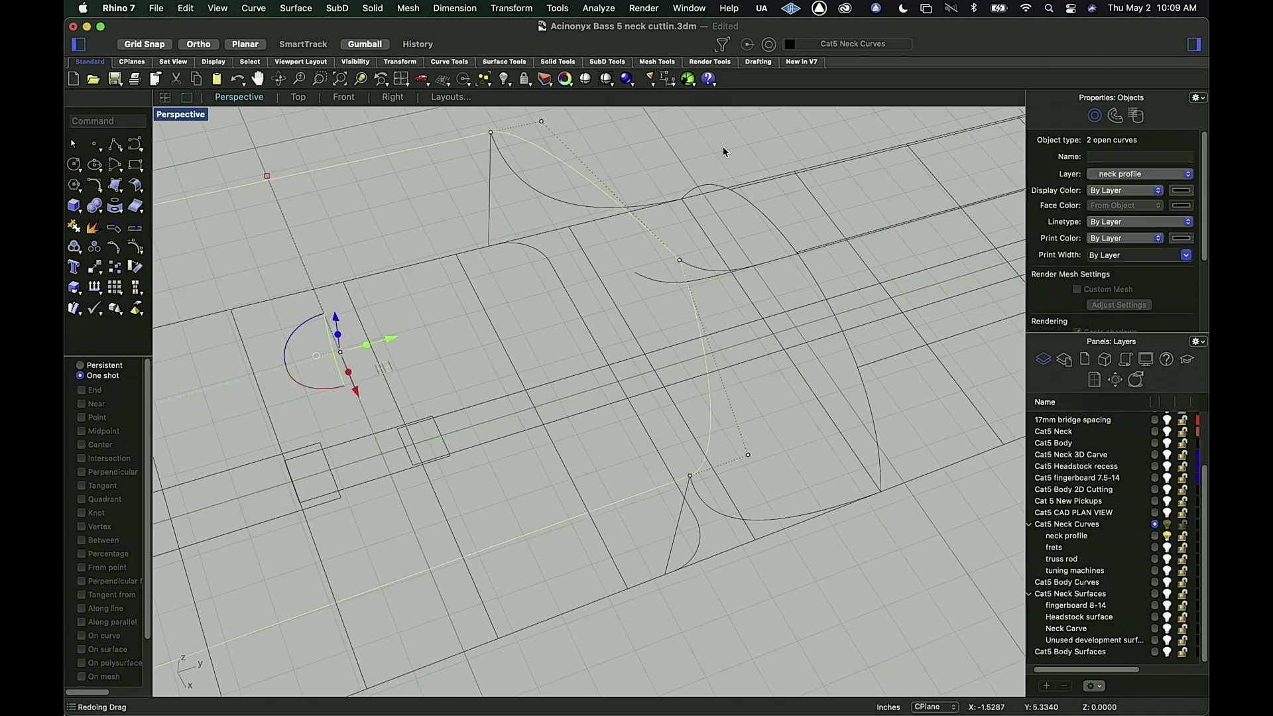
key("super+shift+z")
key("super+shift+z")
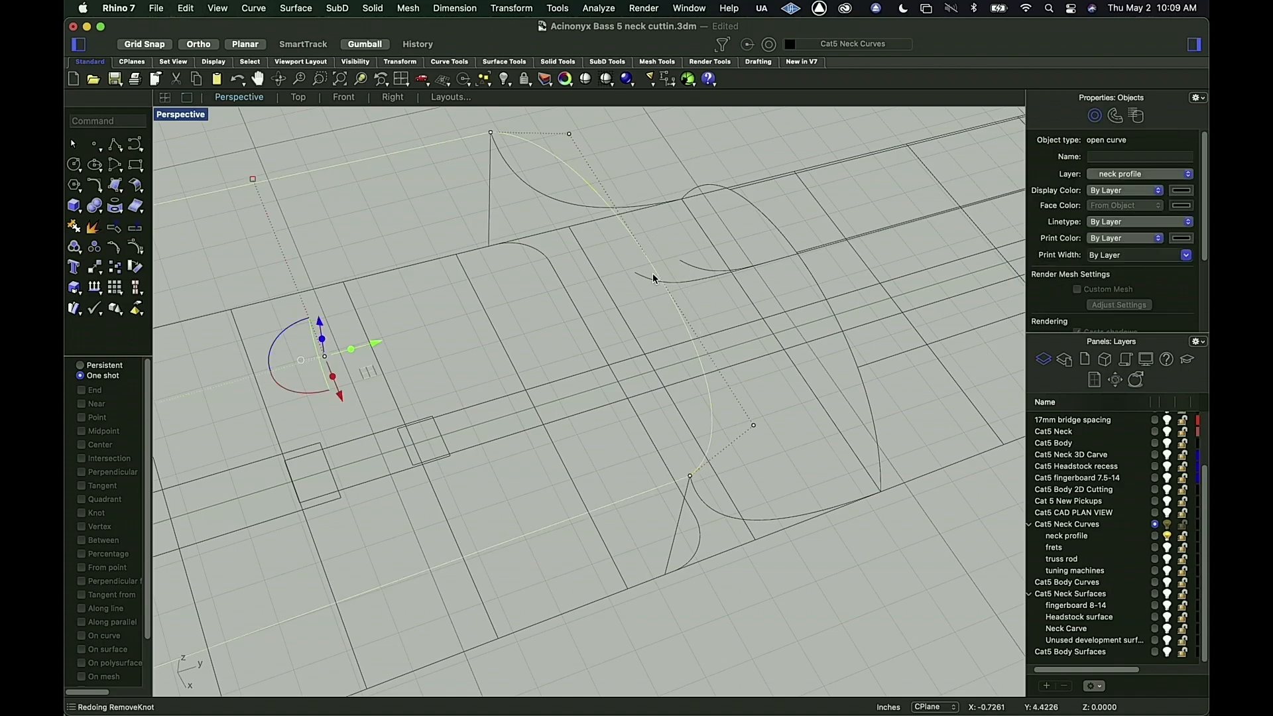
key("super+z")
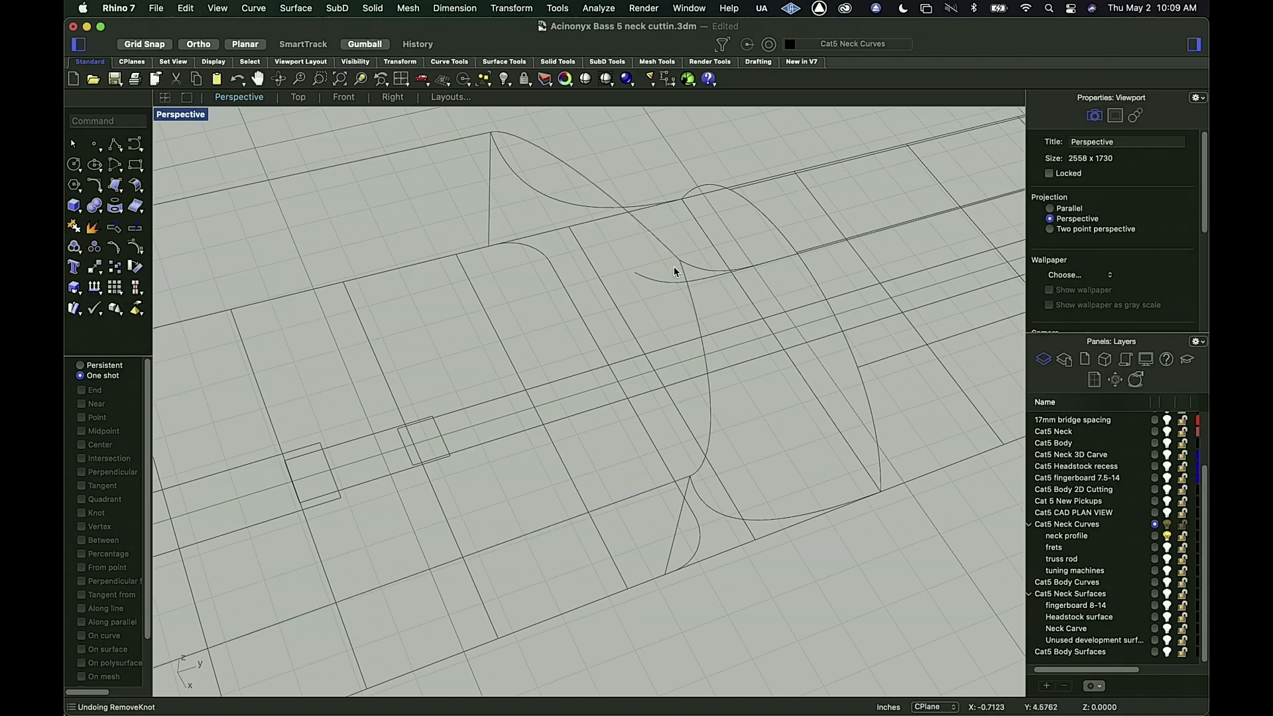
key("super+shift+z")
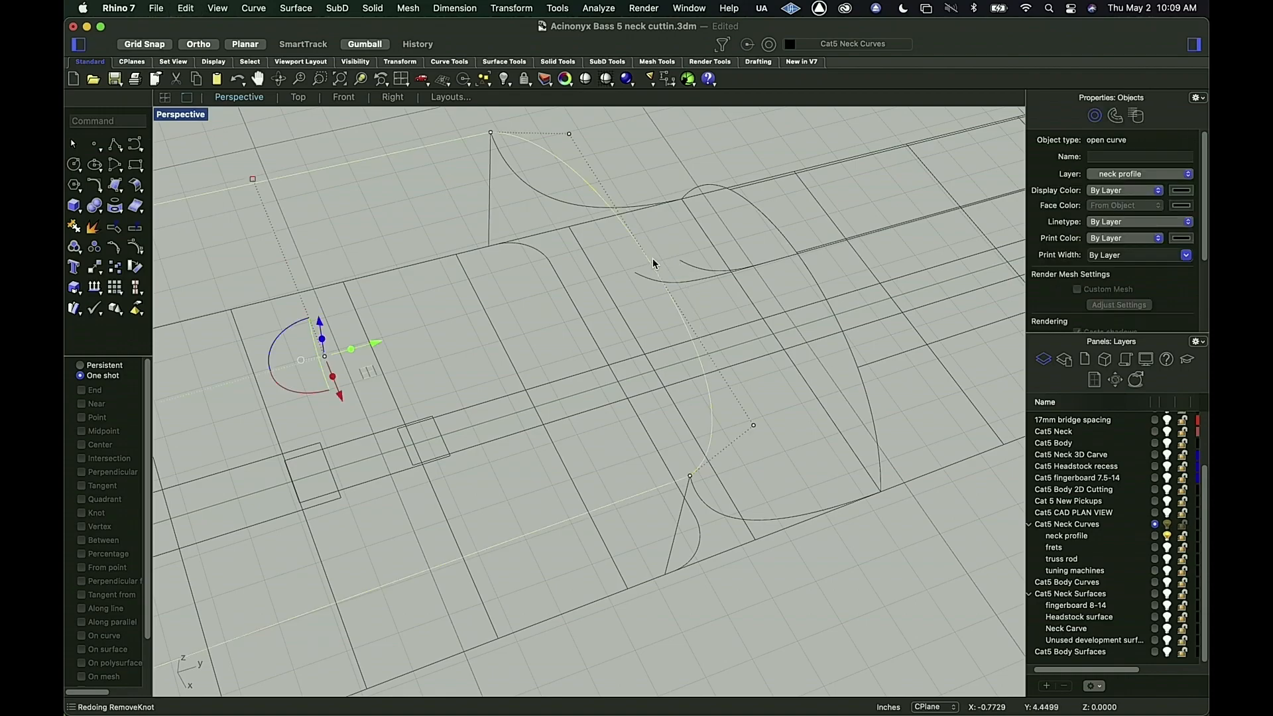
key("super+shift+z")
key("super+z")
key("super+shift+z")
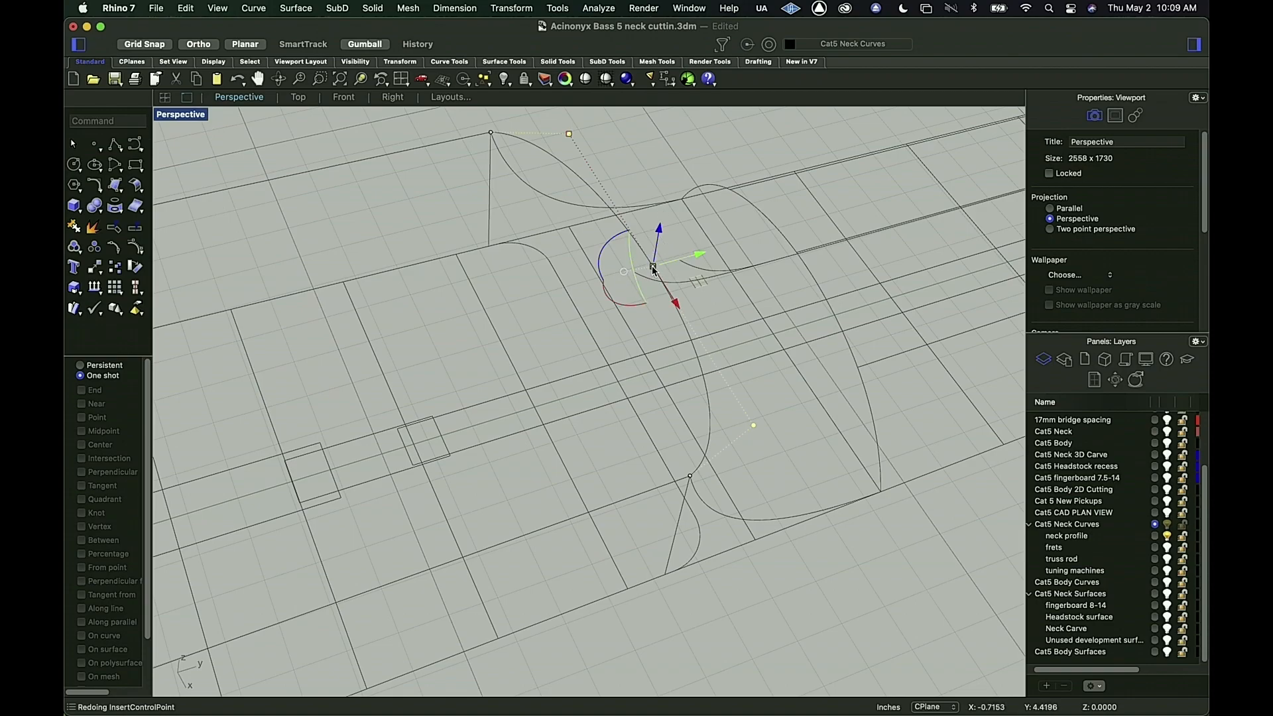
Step: Move the heel outline's three middle control points together so the centre one snaps to the end of the shorter profile curve
left_click_drag(653, 270, 674, 260)
key("Escape")
key("Escape")
left_click(570, 170)
left_click(570, 135)
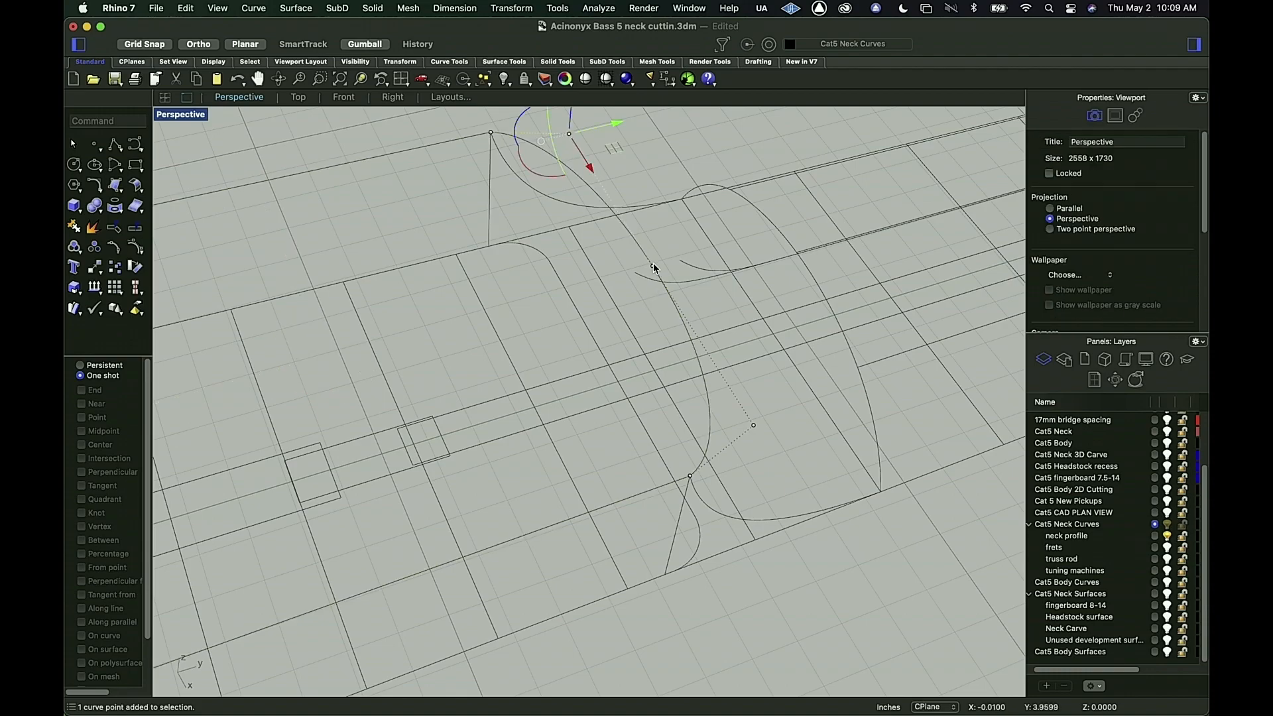
left_click(755, 427, "shift")
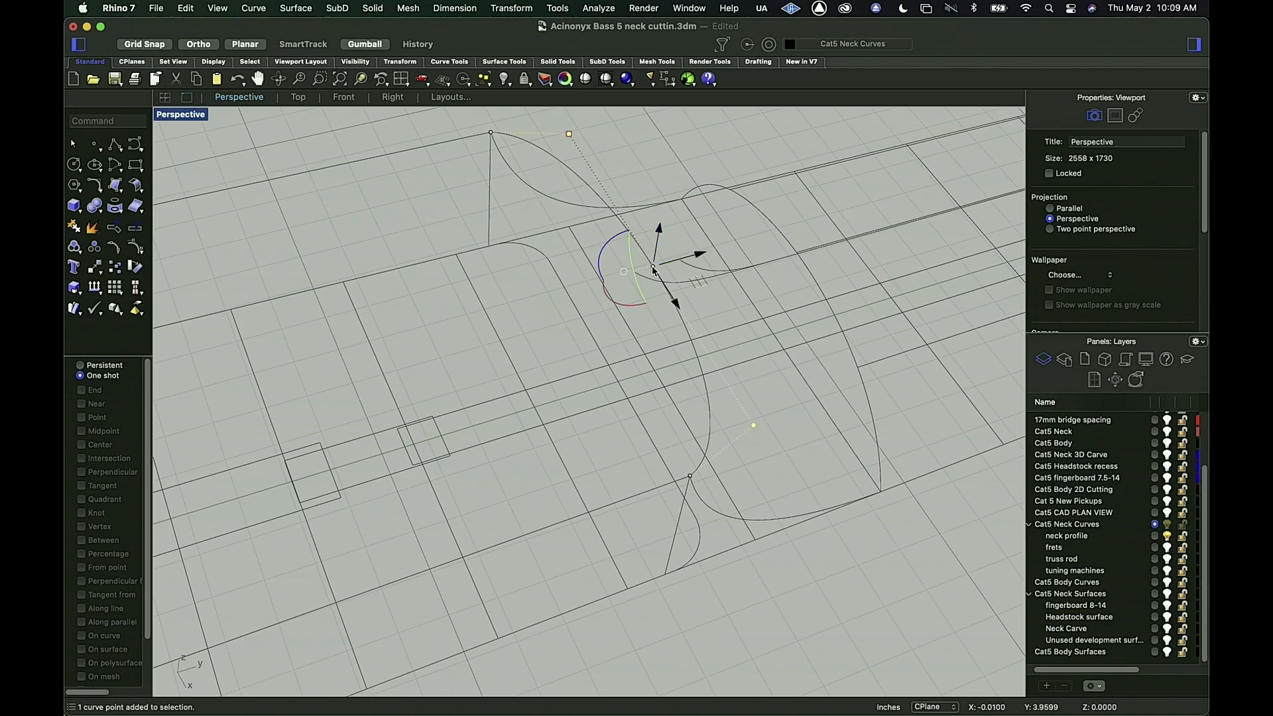
left_click_drag(654, 271, 680, 263)
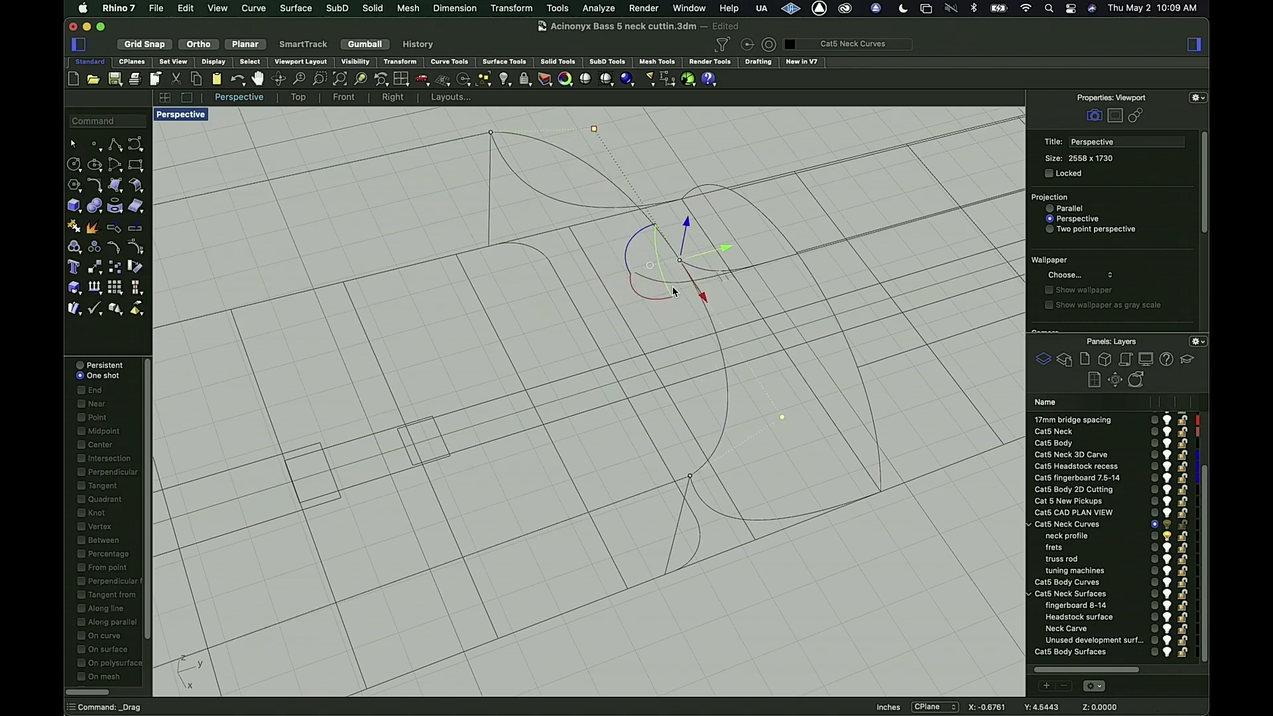
Step: Examine the heel outline in the top view, selecting one outer control point to check its alignment with the centre point
left_click(769, 591)
right_click_drag(810, 588, 822, 628)
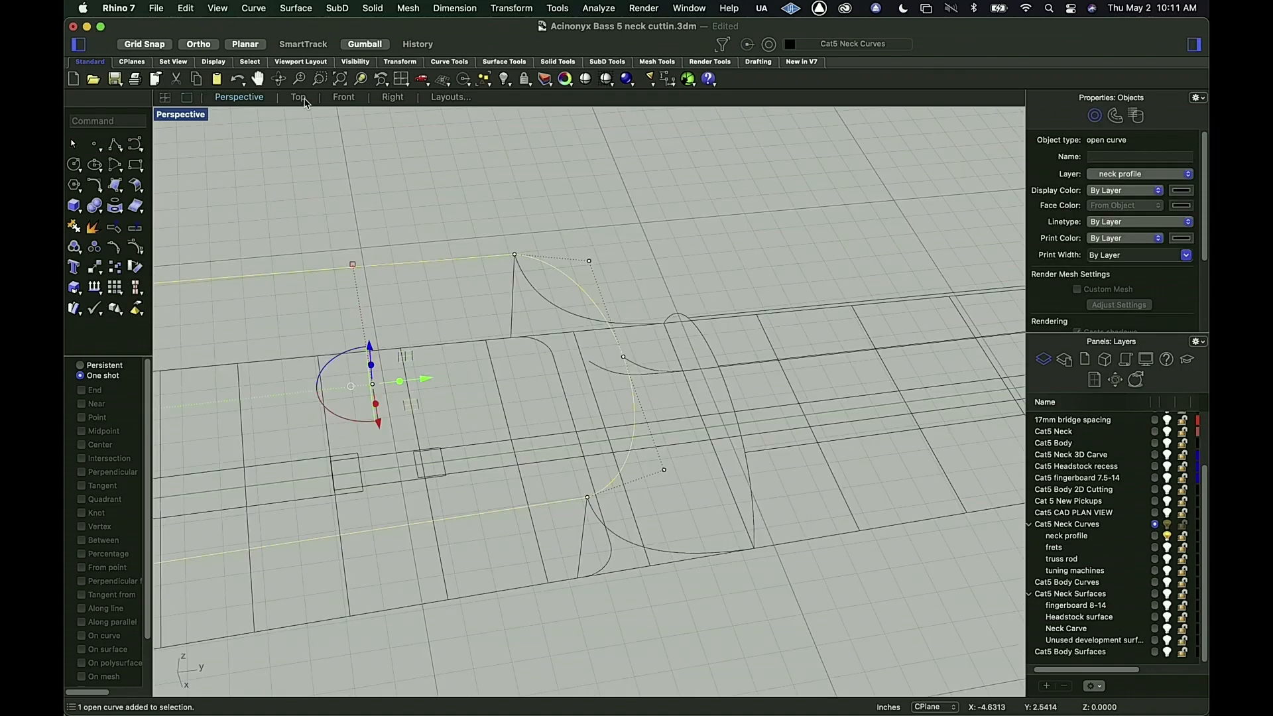
left_click(300, 98)
left_click(447, 277)
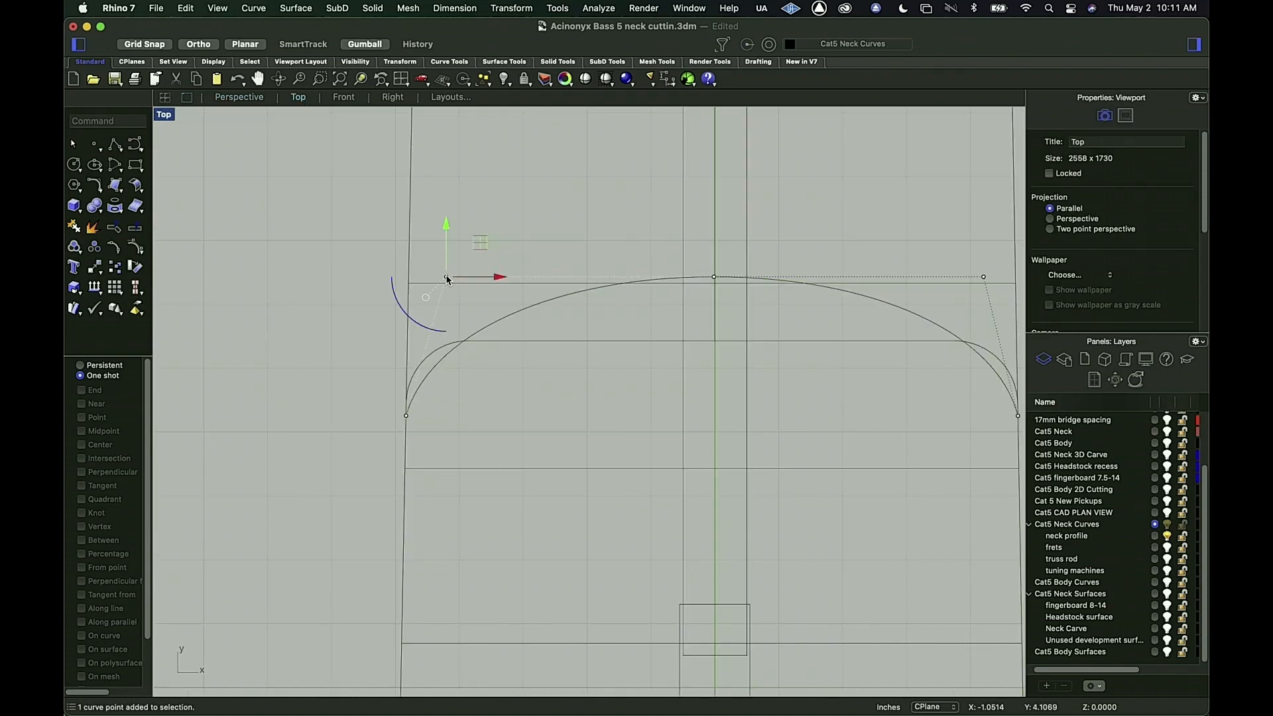
scroll(409, 441, "down", 3)
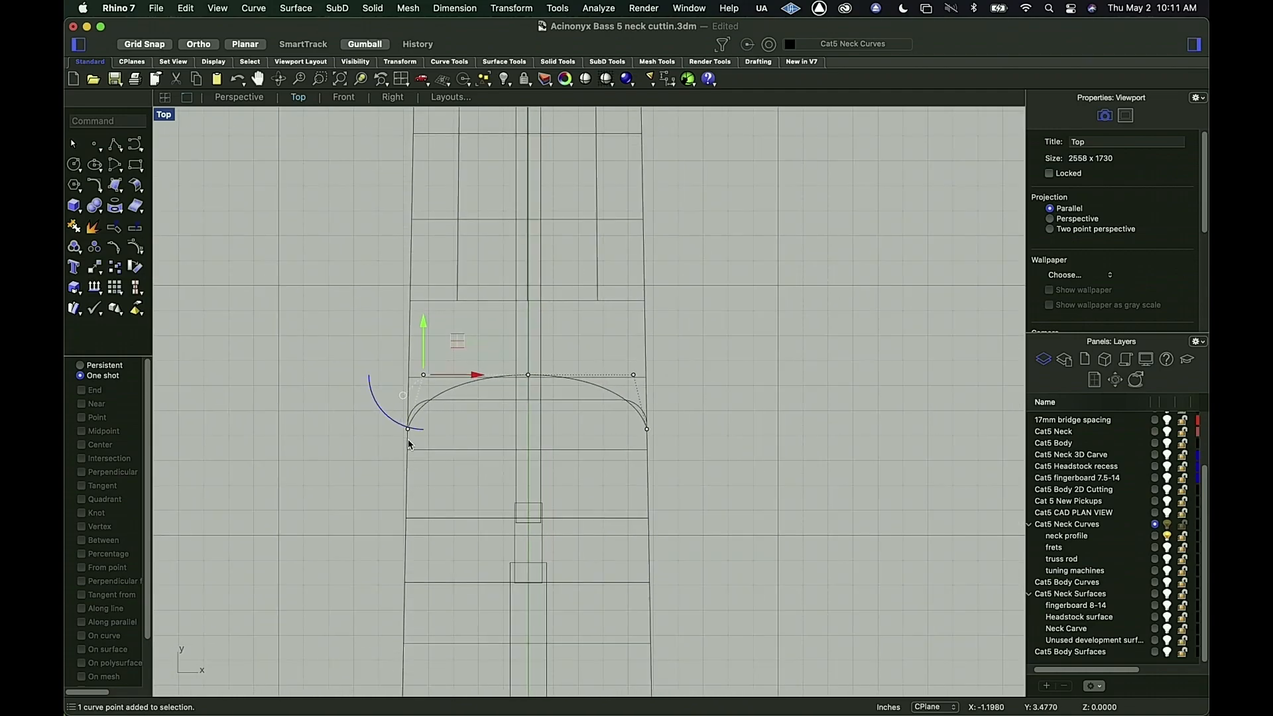
right_click_drag(363, 546, 409, 391)
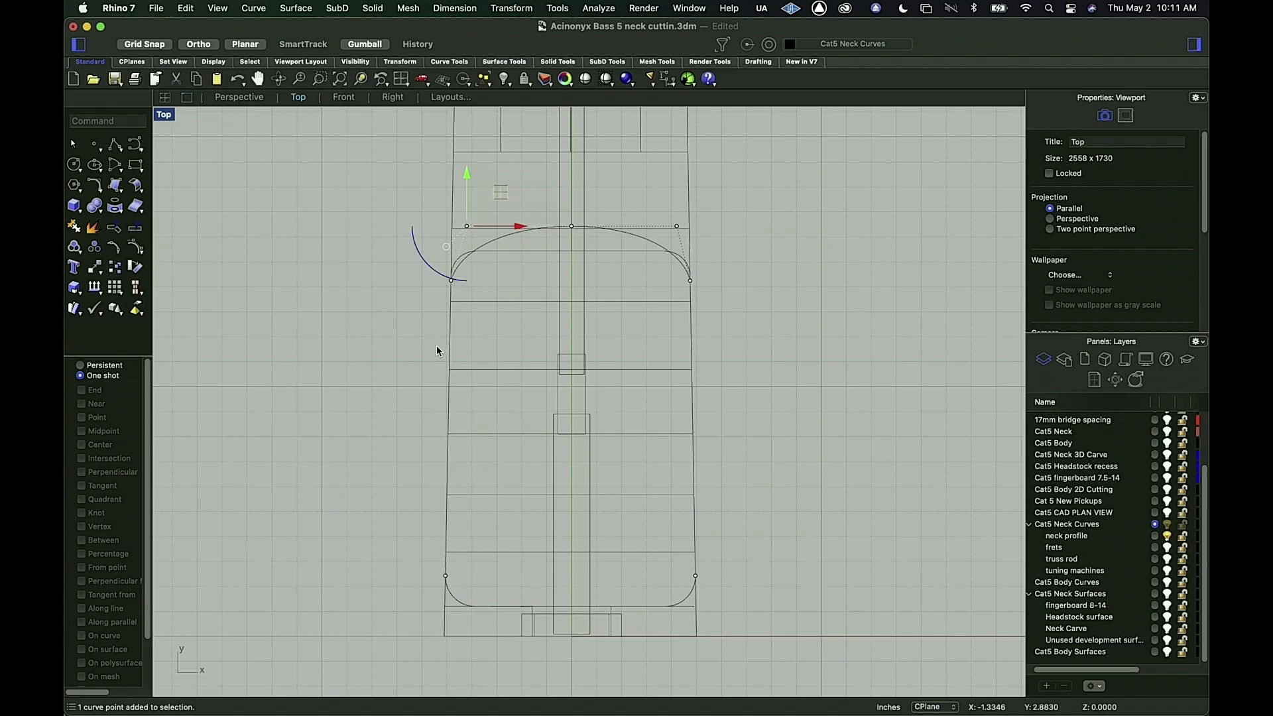
Step: Move the heel outline's two outer control points outward onto the neck's side edge lines in the top view
scroll(466, 233, "up", 3)
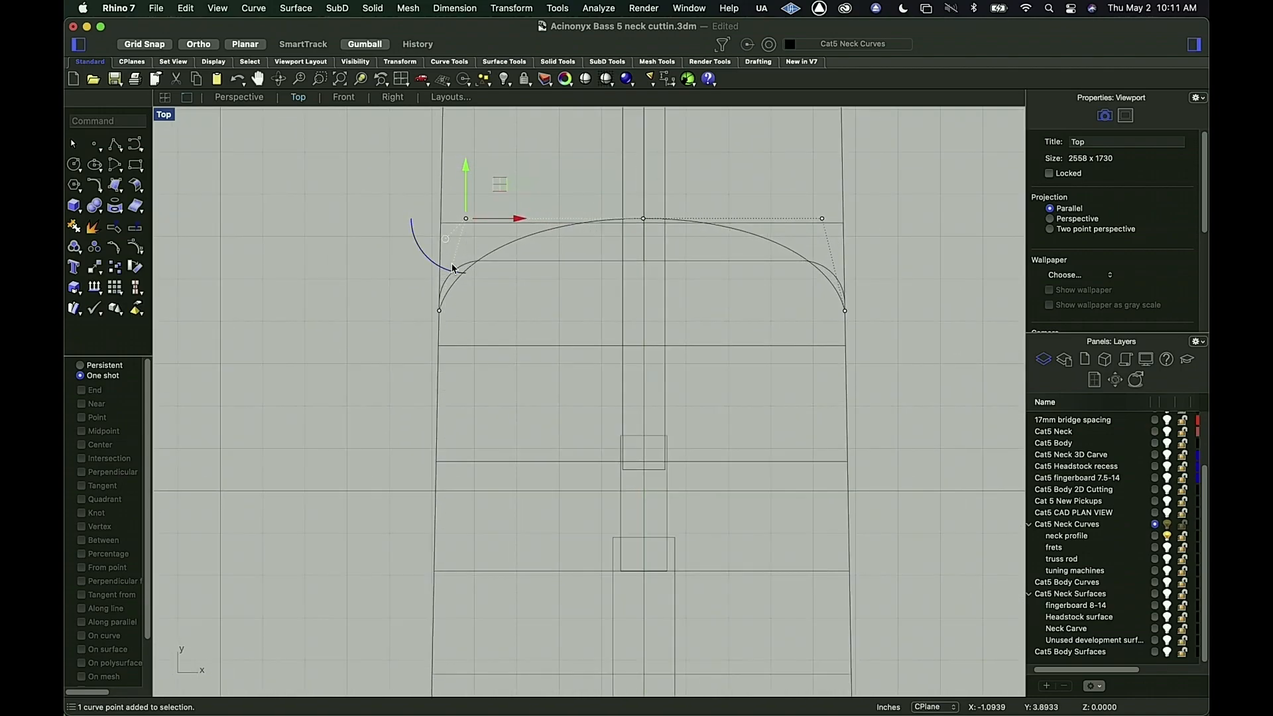
key("Escape")
type("a")
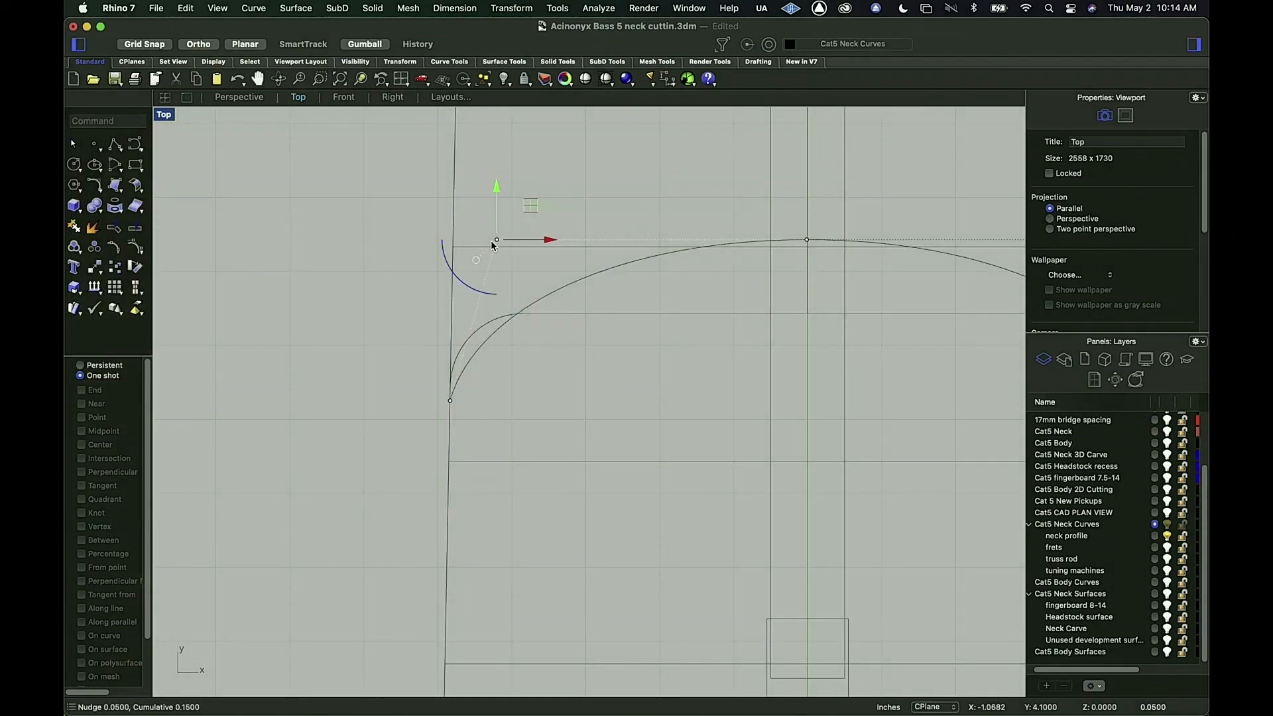
left_click_drag(497, 242, 454, 240)
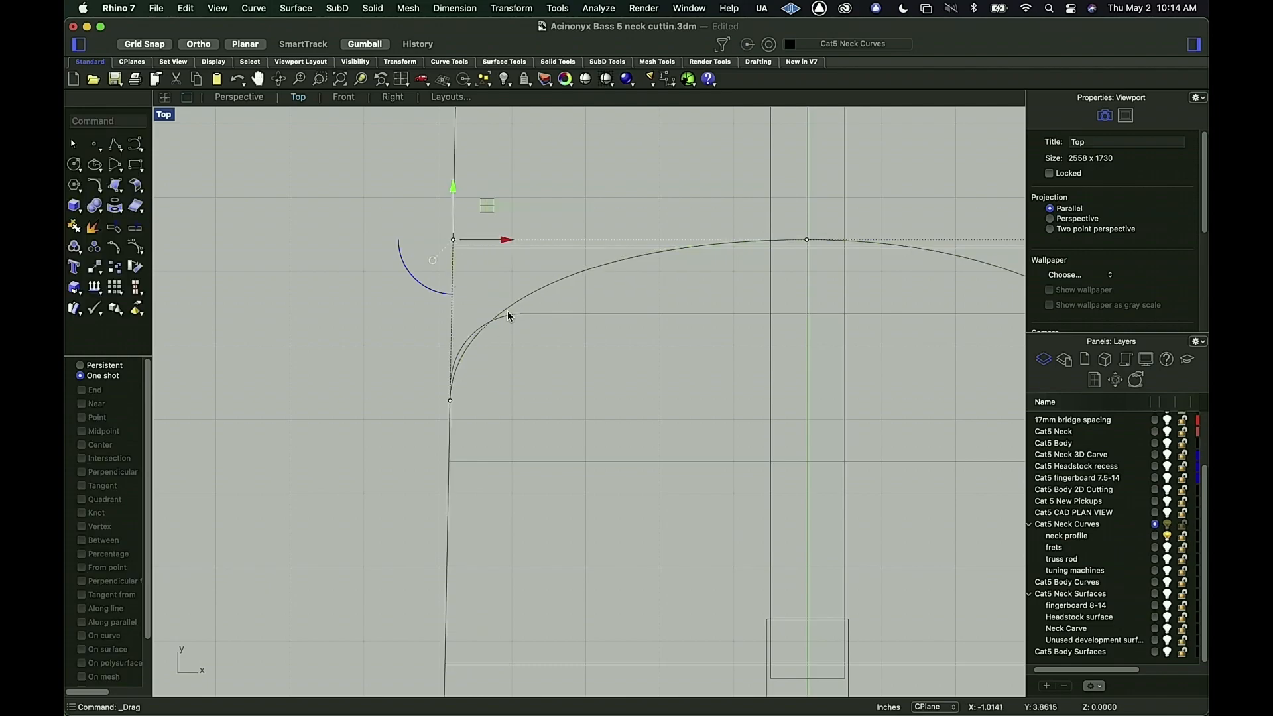
scroll(444, 240, "left", 10)
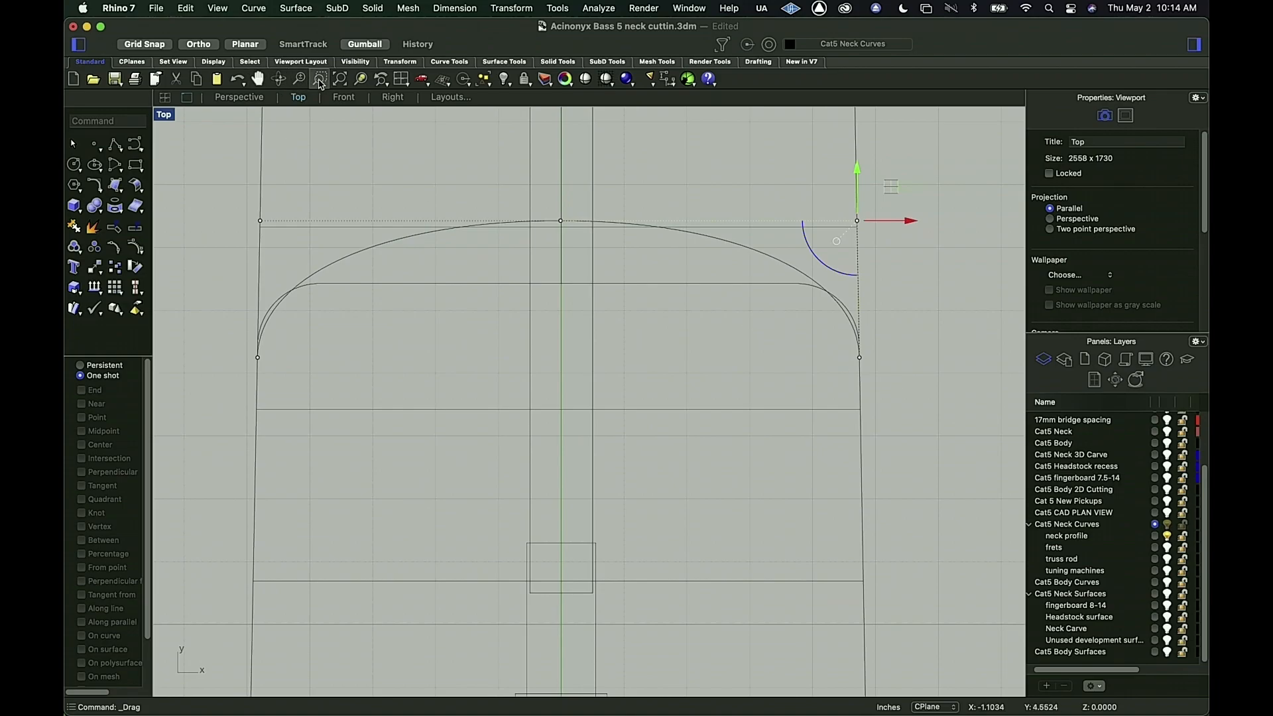
Step: Examine in perspective where the reshaped heel outline joins the straight side and the end of the transition curve
left_click(239, 100)
key("Escape")
key("Escape")
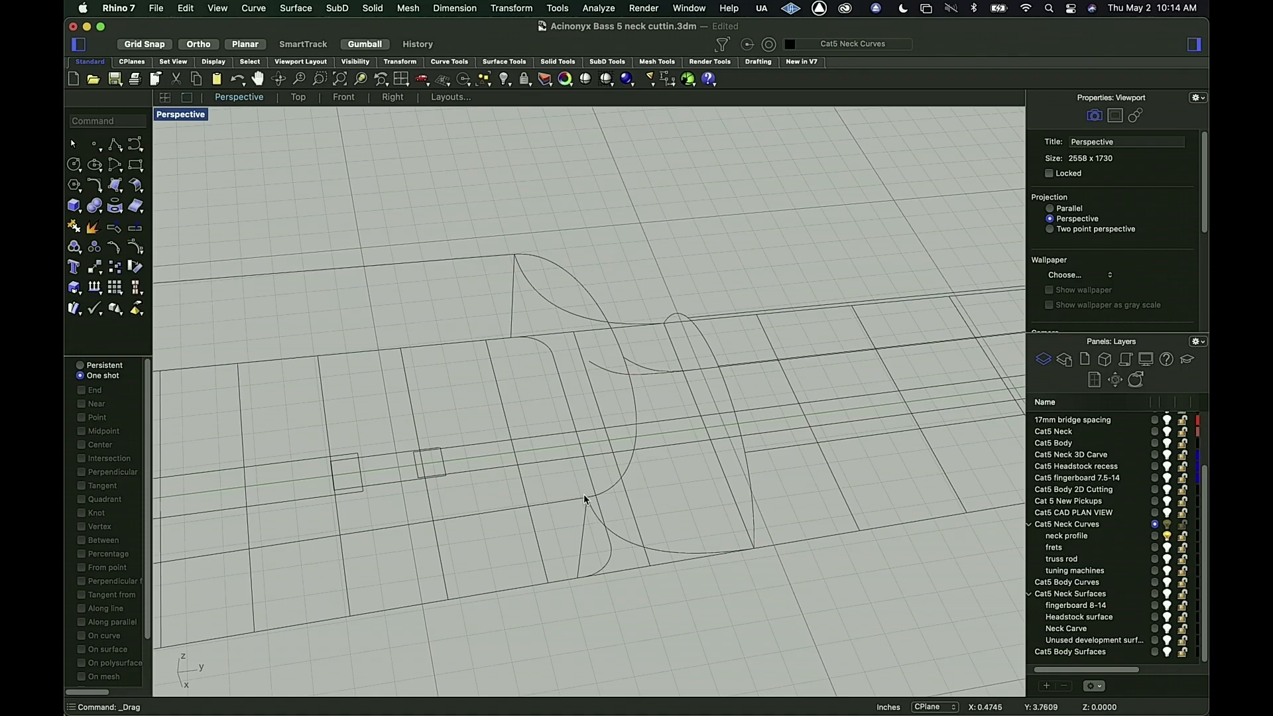
left_click(608, 498)
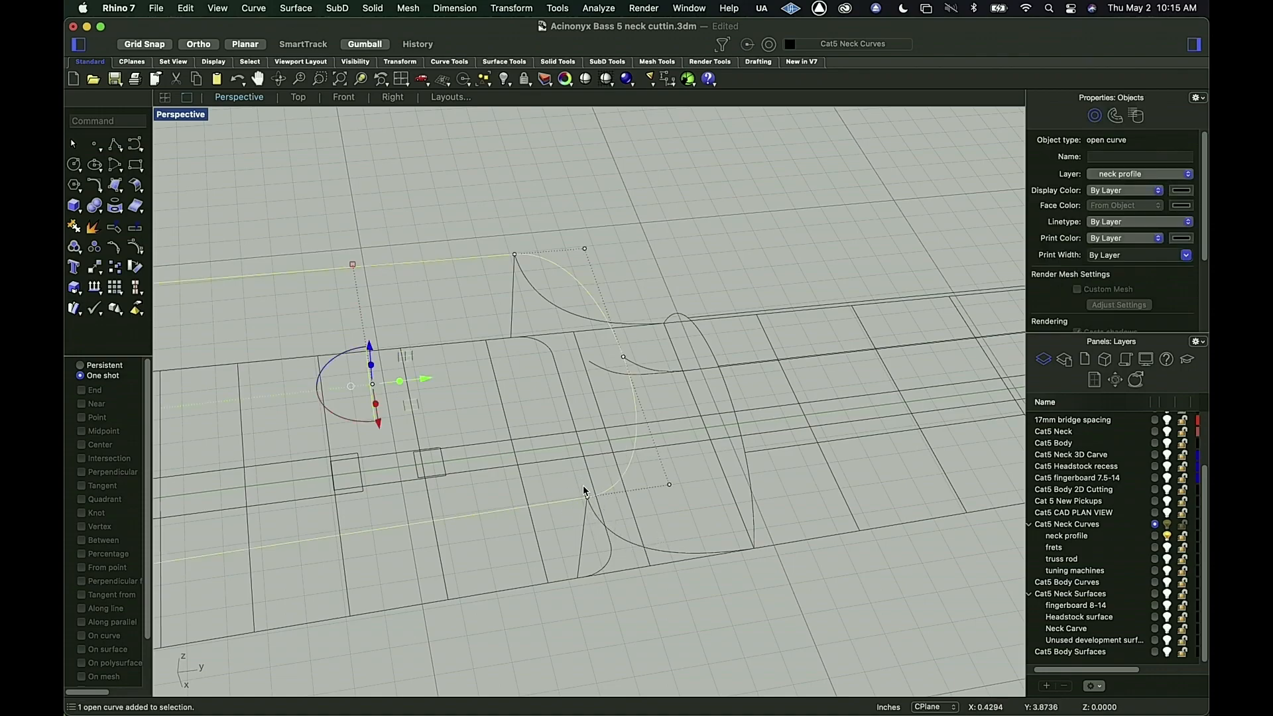
scroll(592, 494, "up", 3)
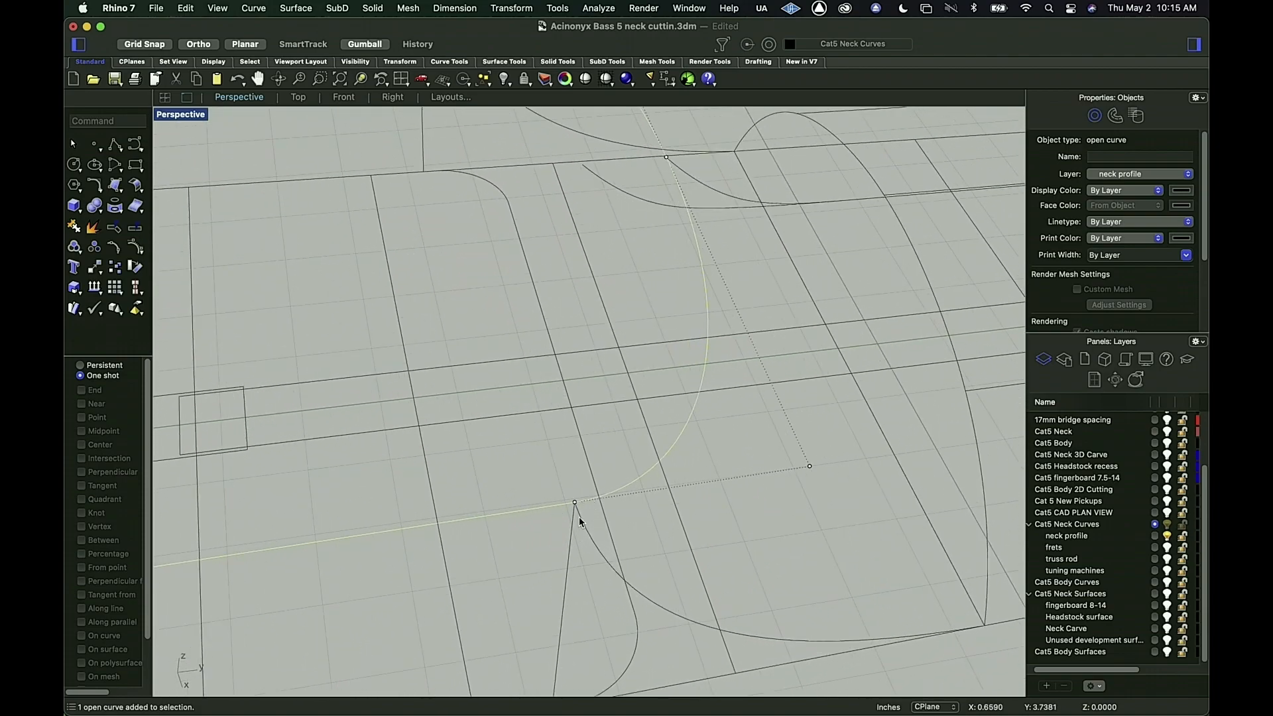
scroll(578, 502, "up", 3)
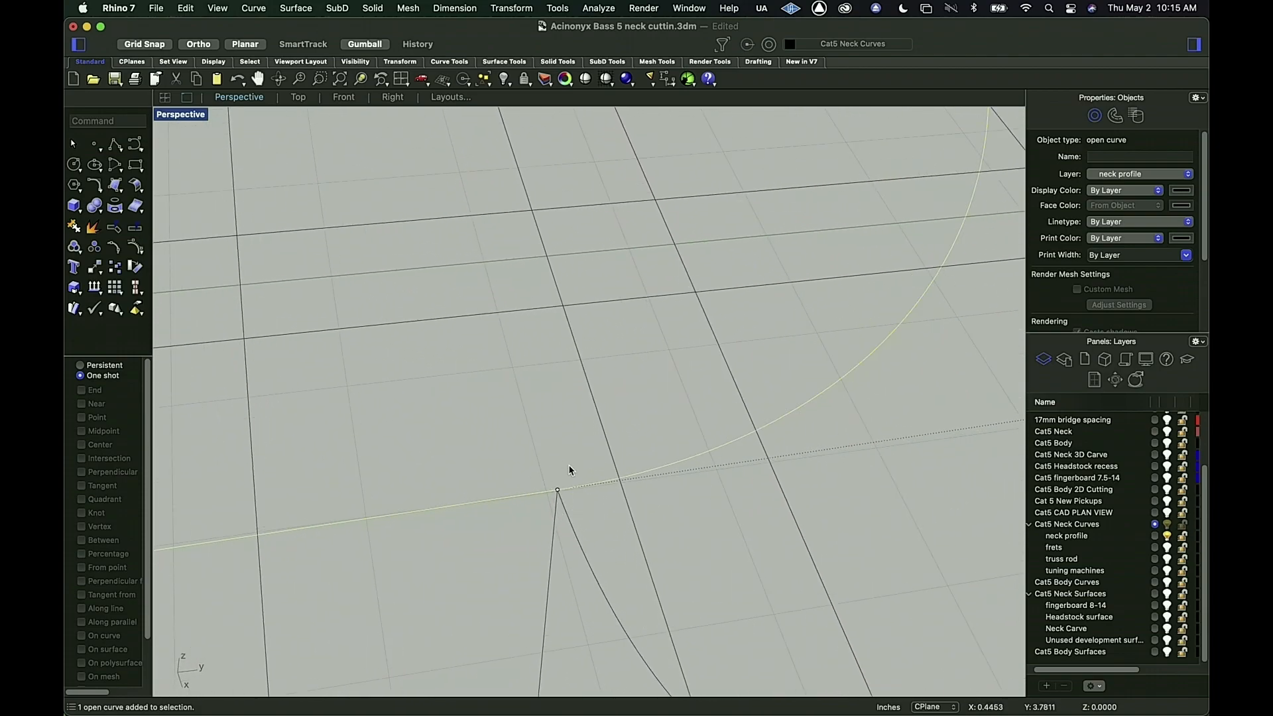
scroll(576, 494, "down", 5)
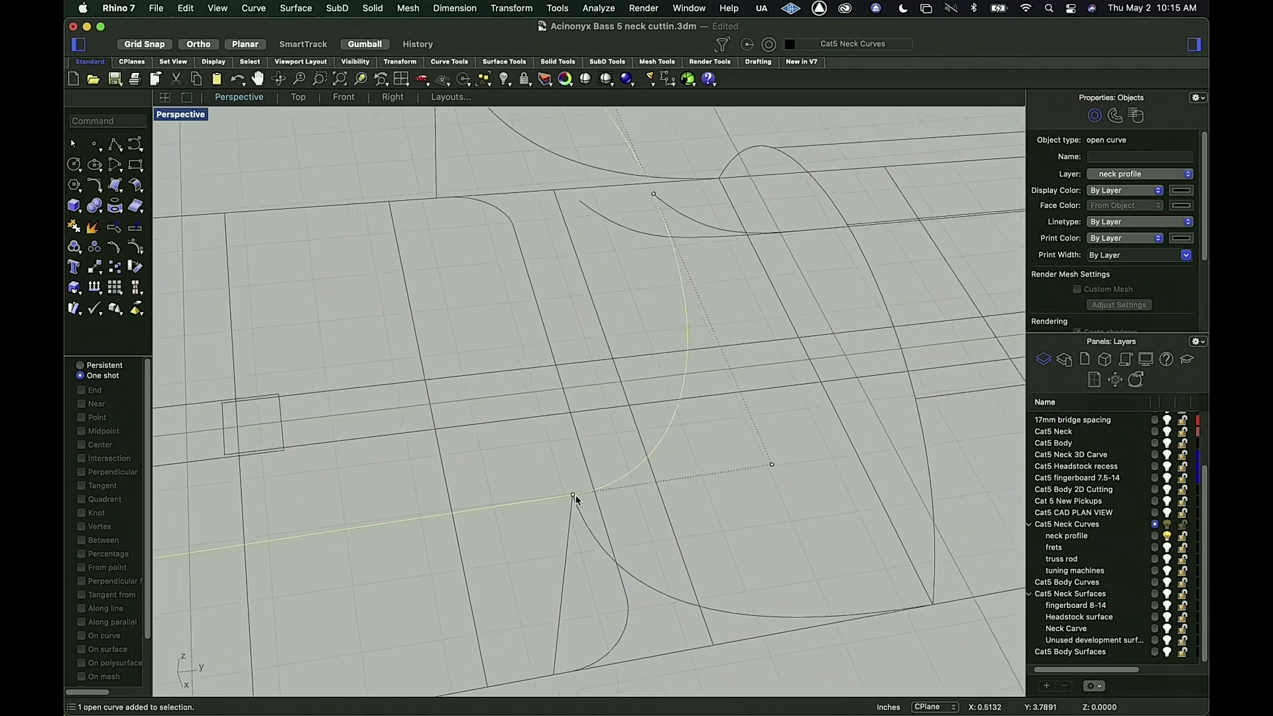
scroll(576, 494, "down", 3)
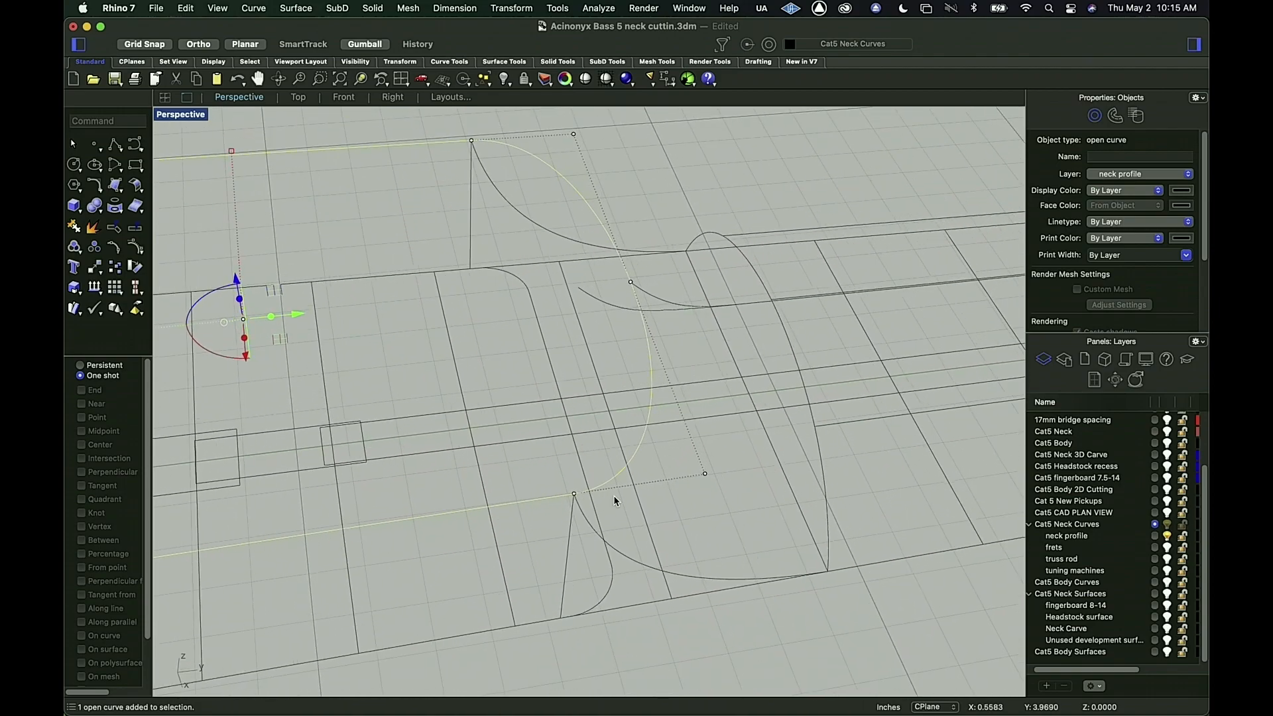
left_click(689, 154)
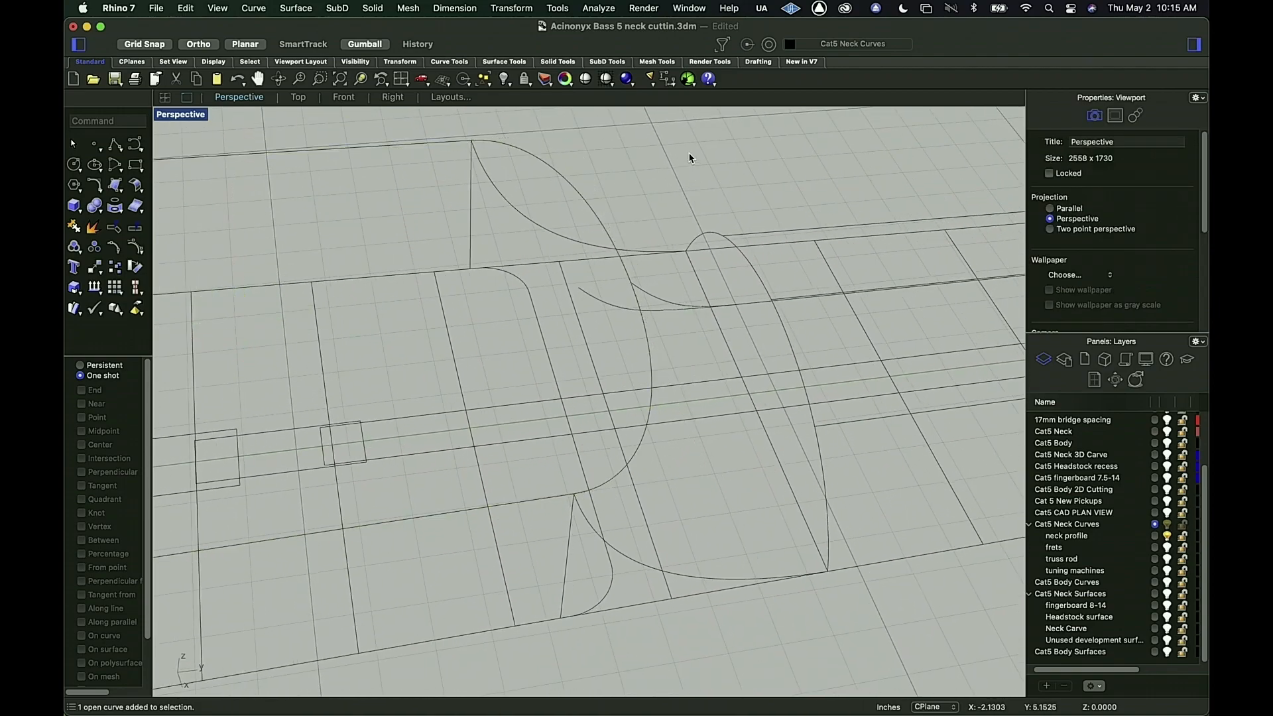
Step: Delete the redundant curve lying along the straight side of the heel outline
scroll(689, 154, "down", 3)
right_click_drag(693, 170, 539, 273)
left_click(546, 290)
left_click(494, 216)
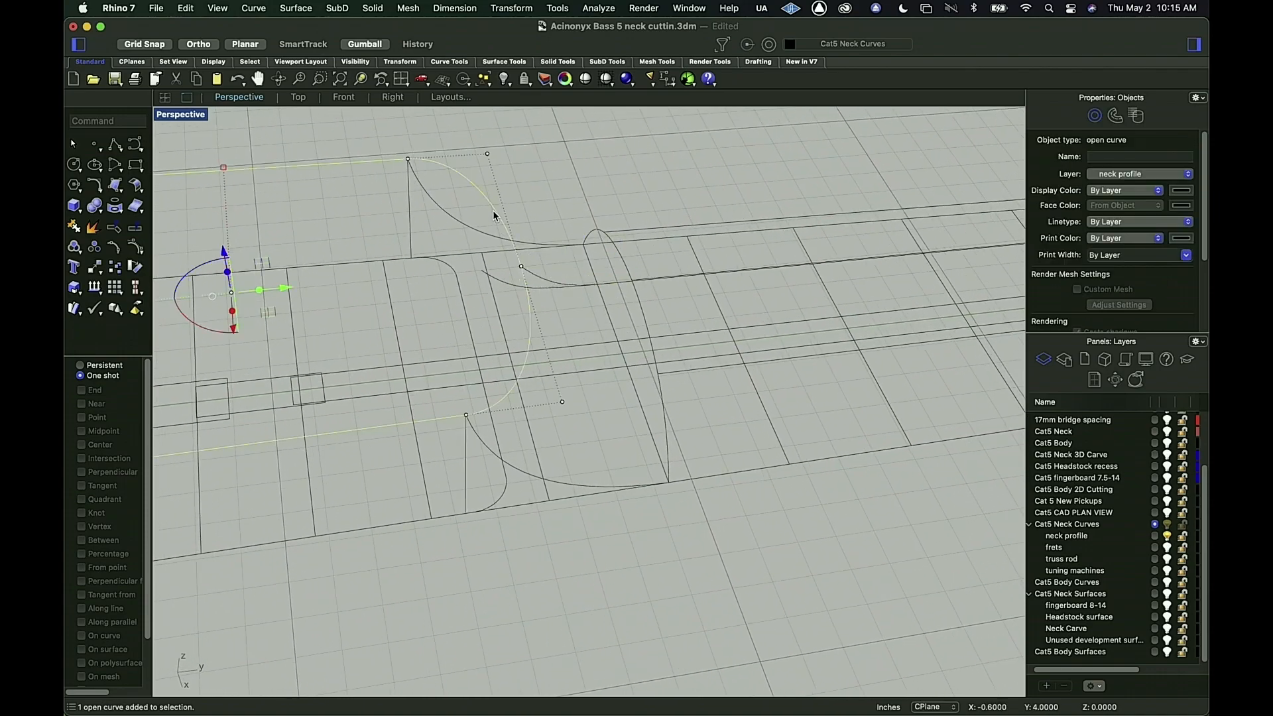
left_click(343, 131)
left_click(395, 164)
left_click(336, 225)
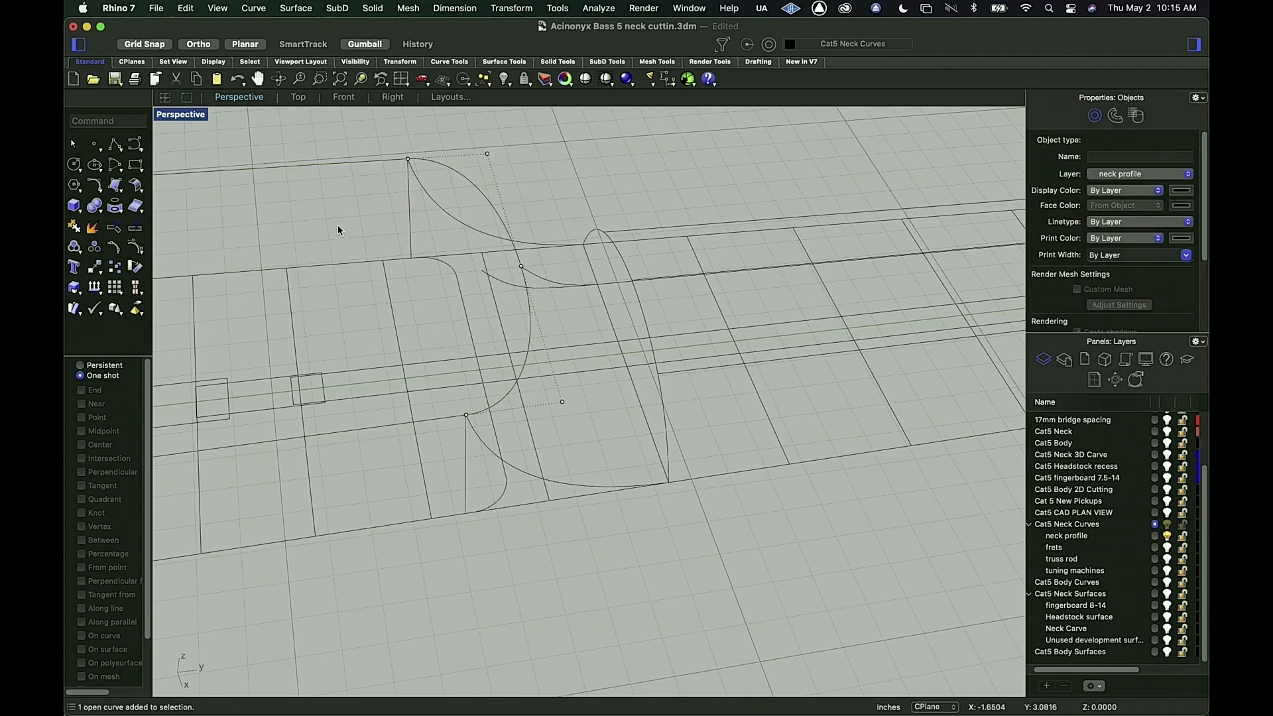
left_click(363, 160)
key("Return")
key("Delete")
Step: Split the heel outline curve with the two upright lines at the ends of its rounded section
type("explo")
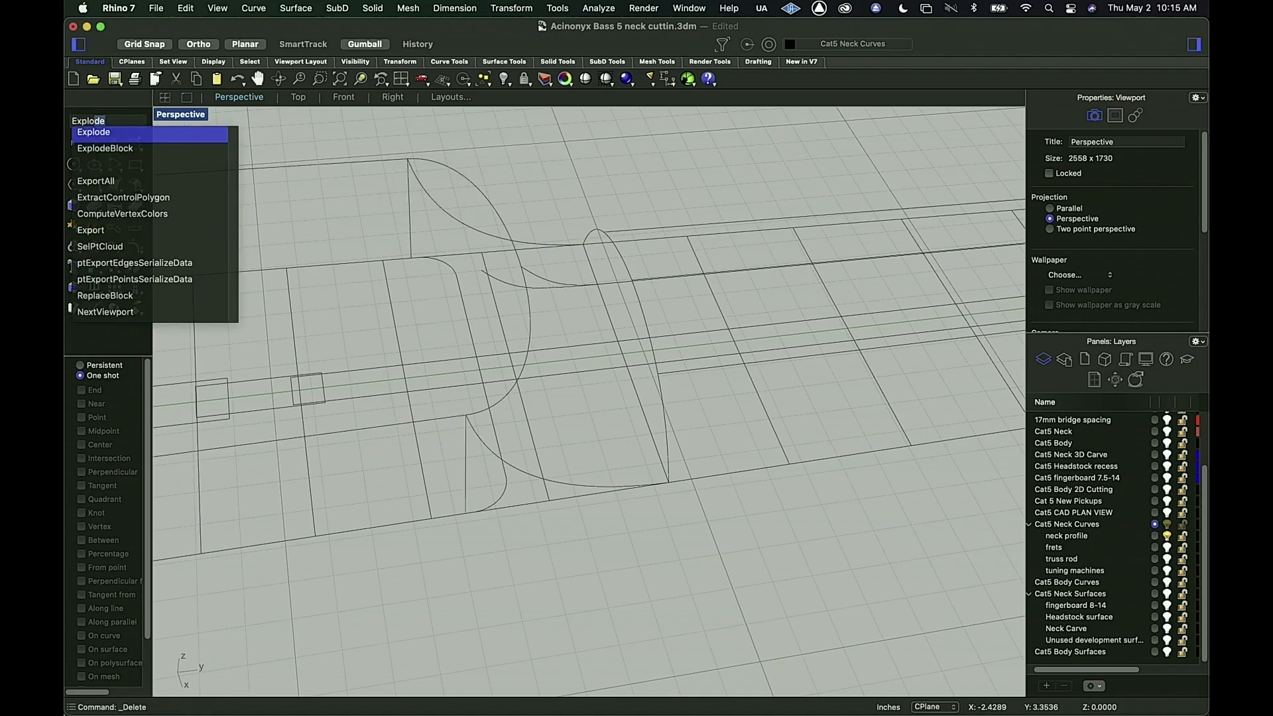
key("Escape")
type("split")
key("Return")
left_click(423, 162)
key("Return")
left_click(409, 206)
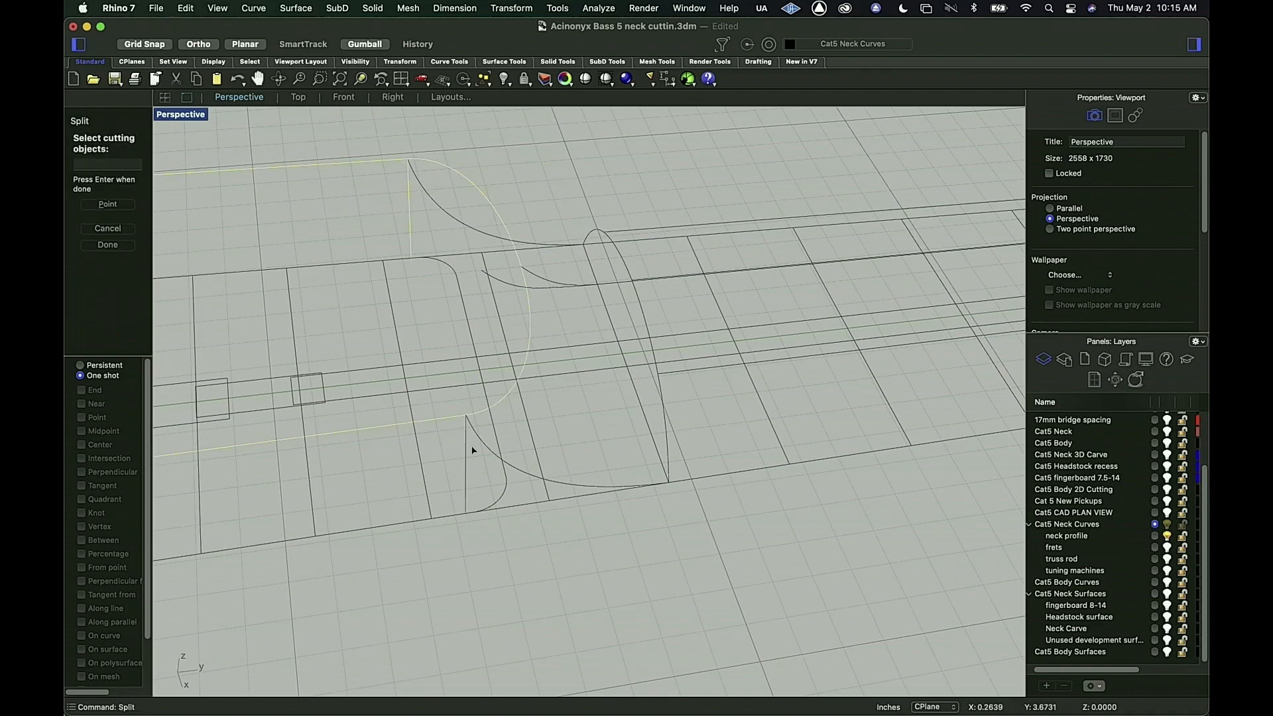
left_click(465, 451)
key("Return")
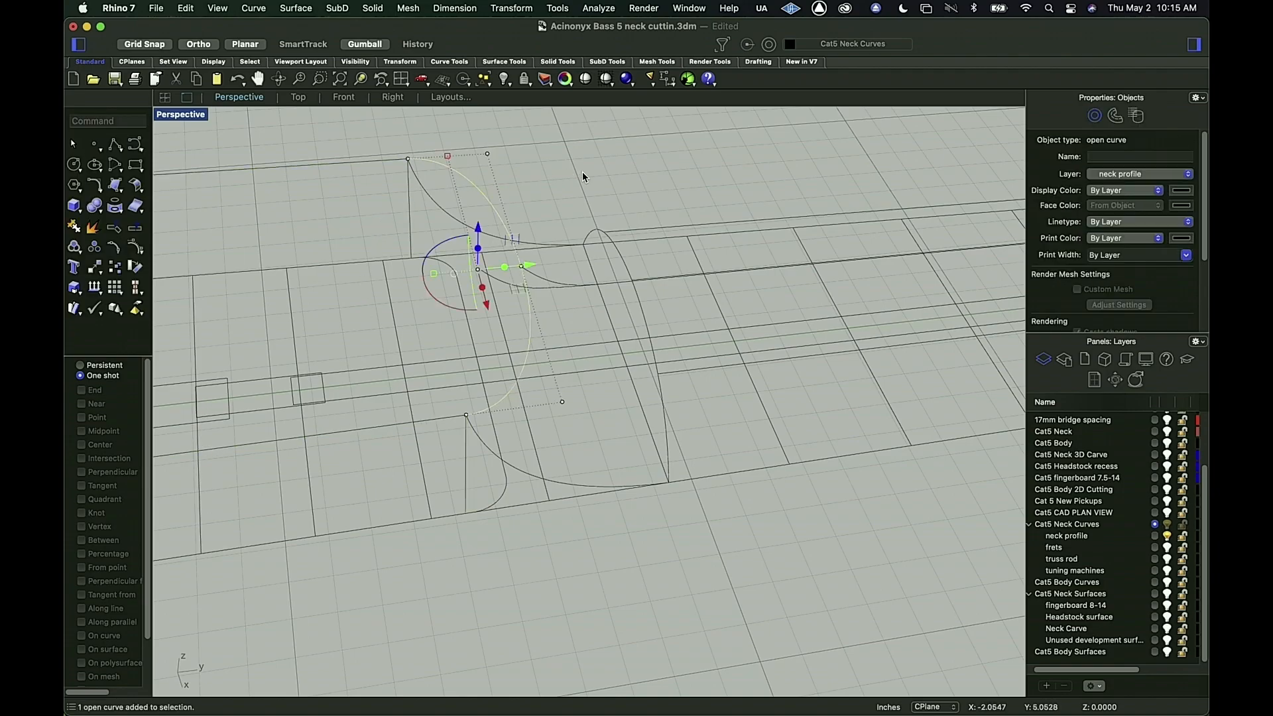
key("Escape")
Step: Select all the neck curves and place a copy beside the original, nudging it sideways in 2-inch increments
scroll(550, 422, "down", 10)
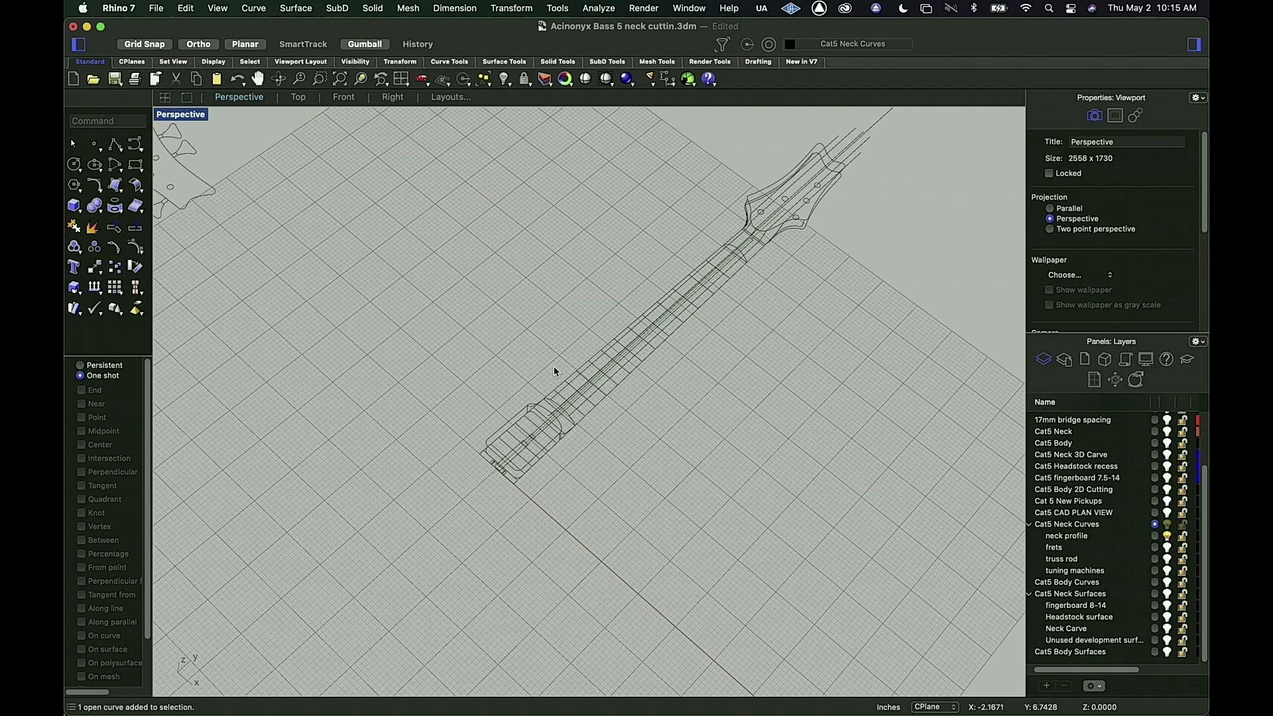
right_click_drag(554, 370, 432, 446)
left_click_drag(228, 141, 919, 662)
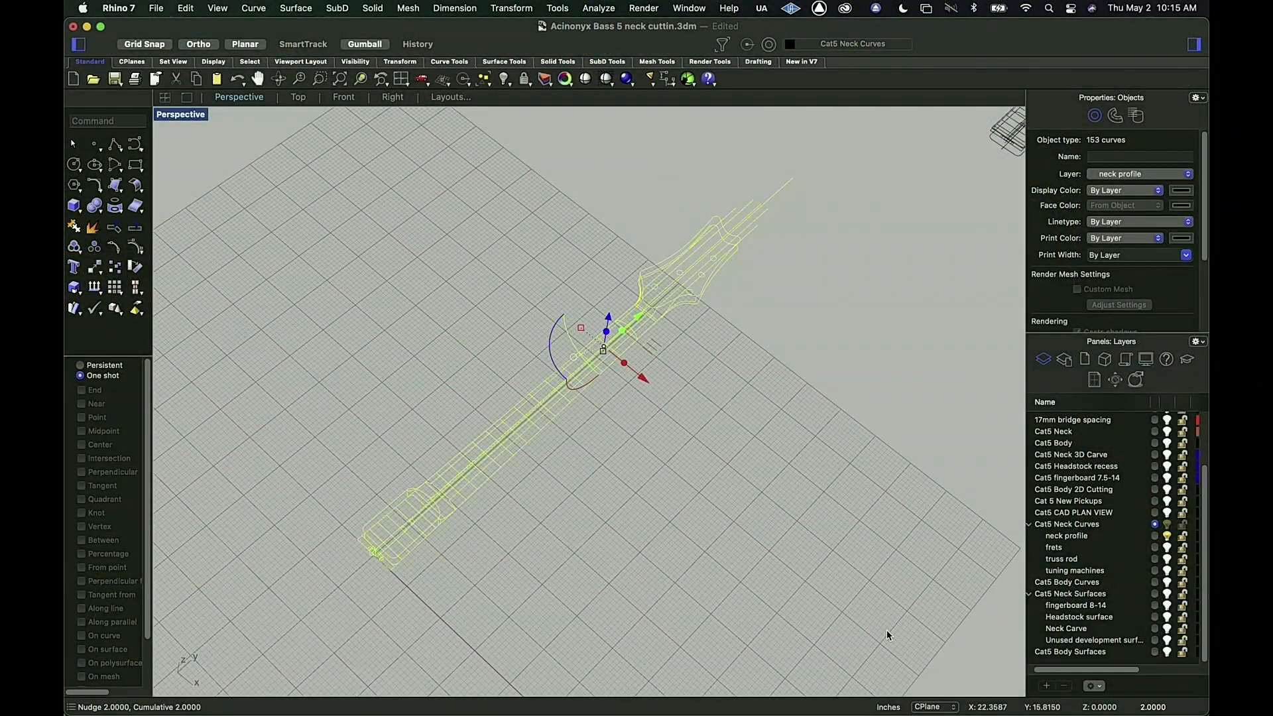
key("alt+Right")
key("alt+Right")
key("alt+Right")
key("alt+Left")
key("alt+Left")
key("alt+Left")
key("alt+Left")
key("alt+Left")
key("alt+Left")
key("alt+Left")
key("alt+Left")
key("alt+Left")
key("alt+Left")
key("alt+Left")
key("alt+Left")
key("alt+Right")
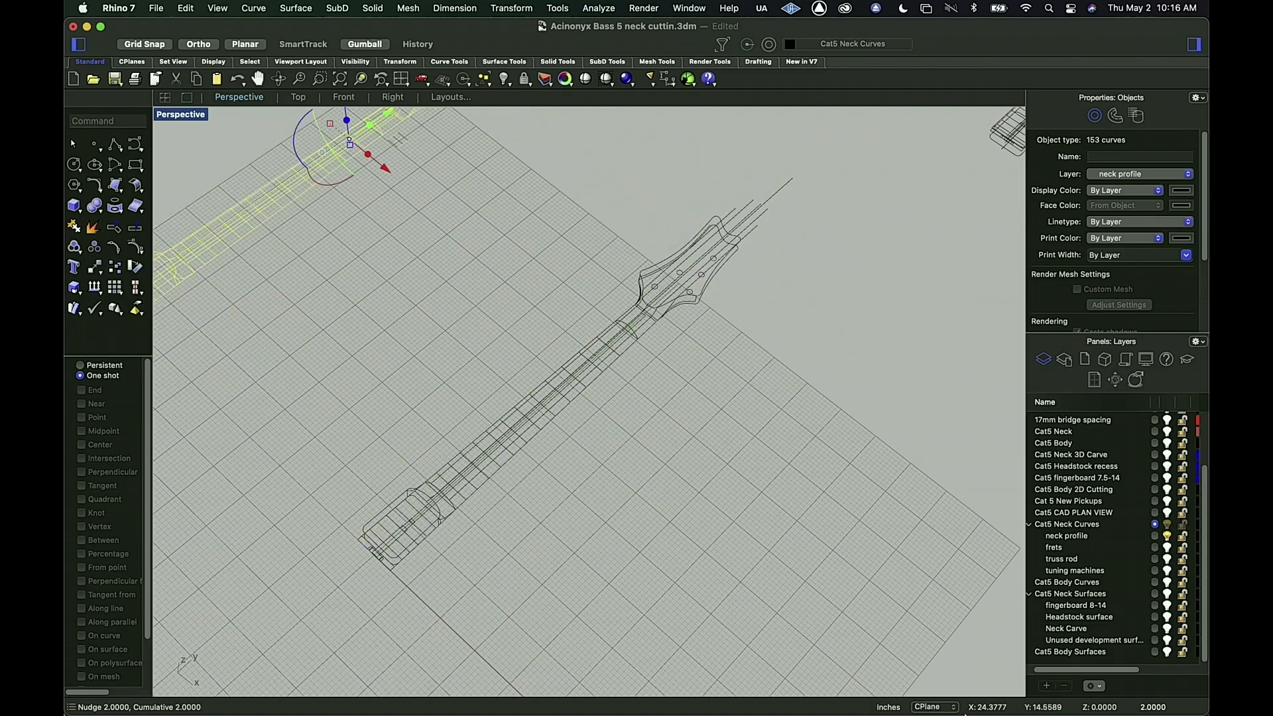
right_click_drag(557, 526, 567, 500)
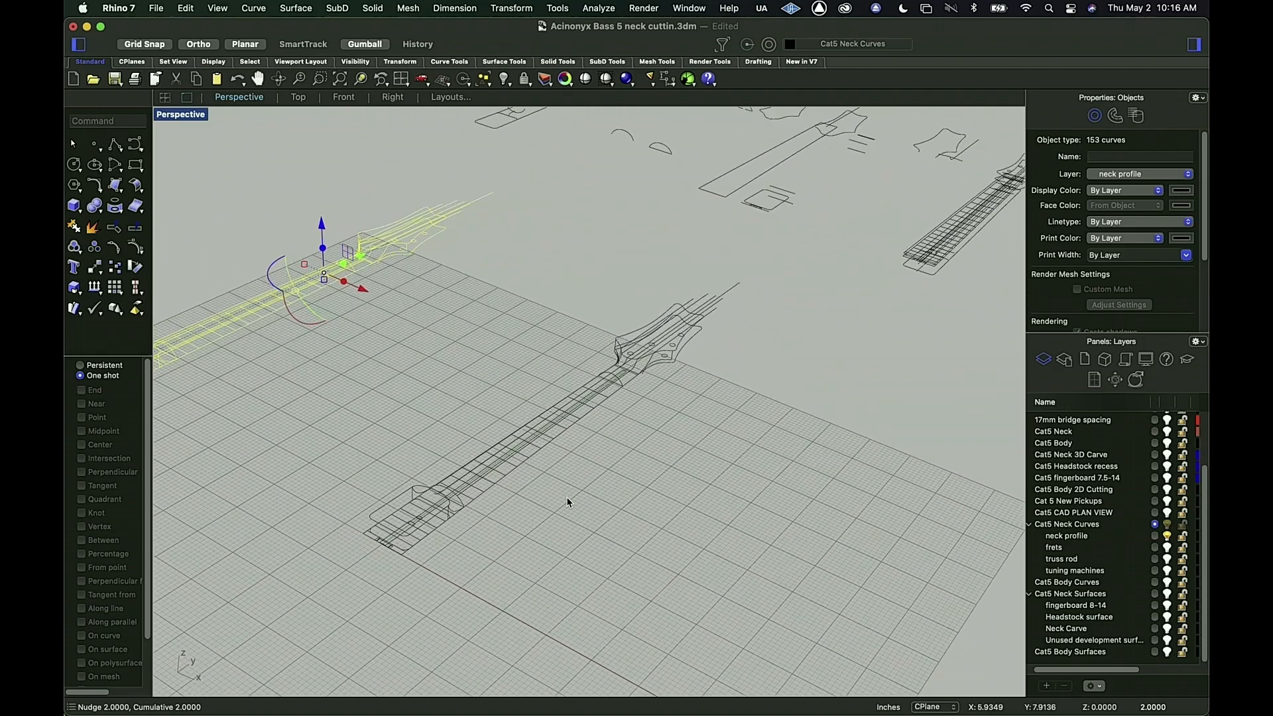
left_click(439, 432)
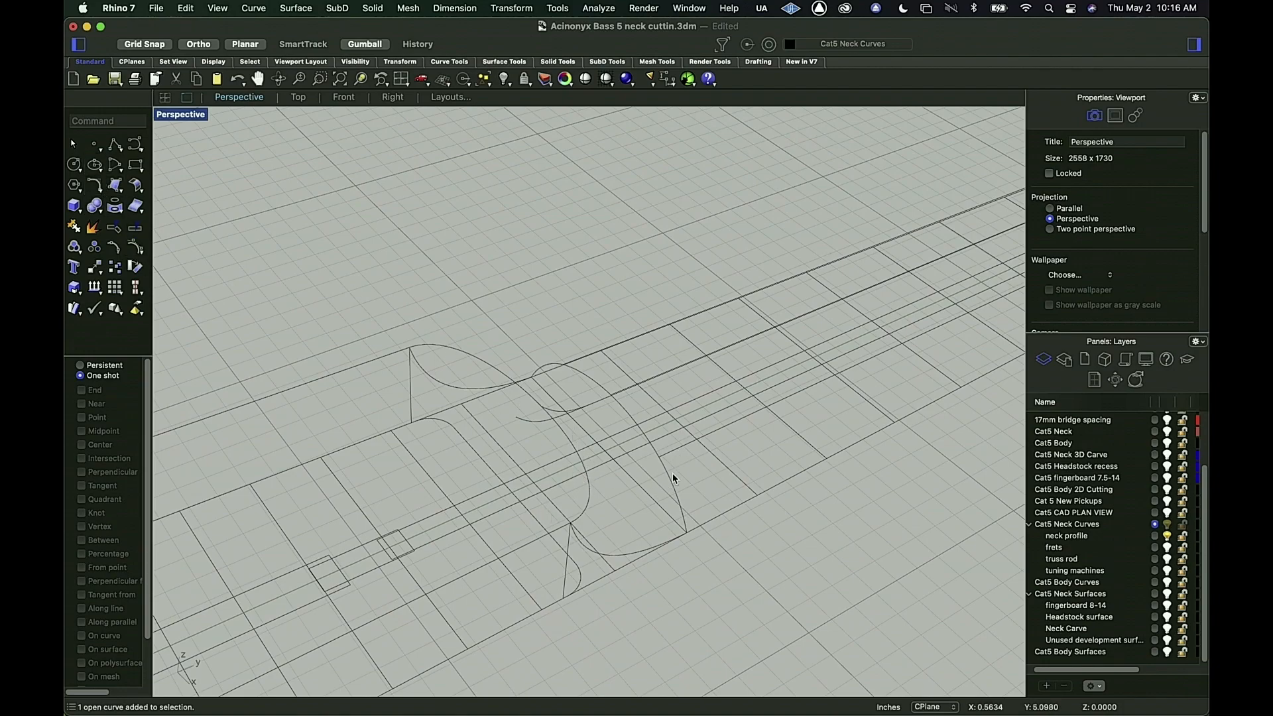
Step: Examine the neck profile's far side curve along its length from the heel transition to the headstock
left_click(662, 459)
scroll(578, 328, "down", 3)
right_click_drag(578, 328, 632, 354)
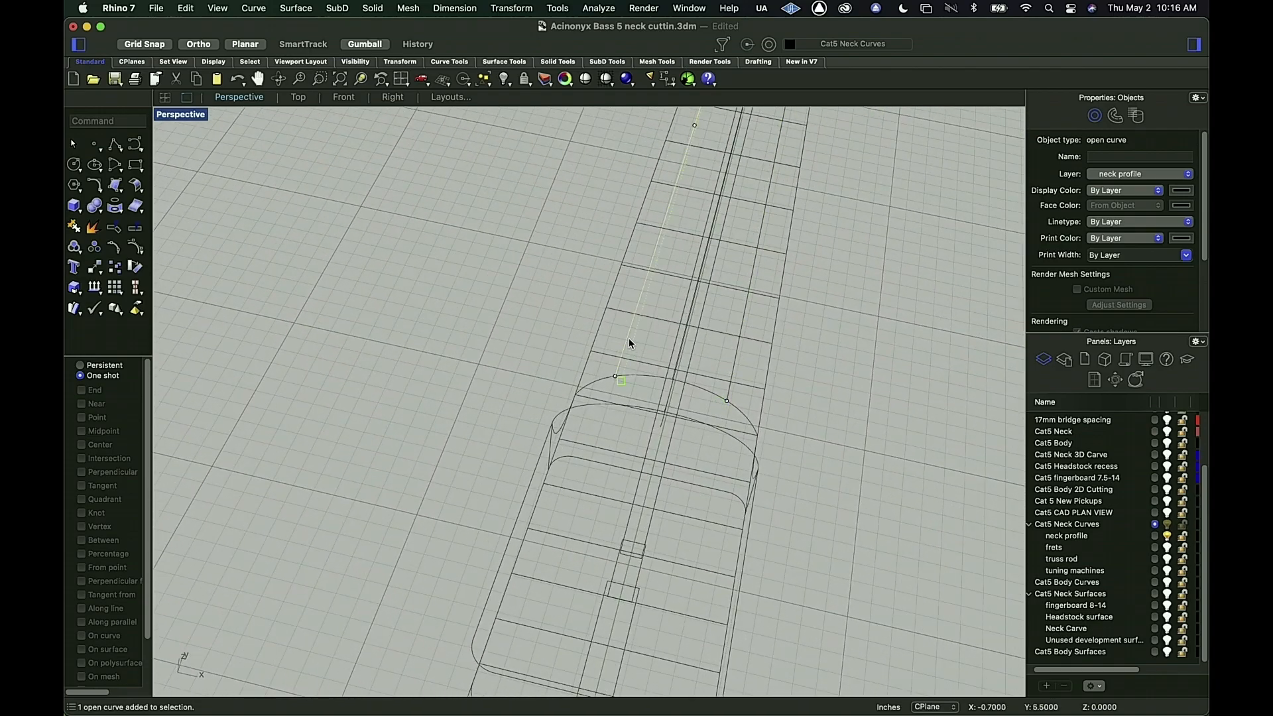
right_click_drag(796, 340, 794, 342)
right_click_drag(886, 357, 360, 574, "shift")
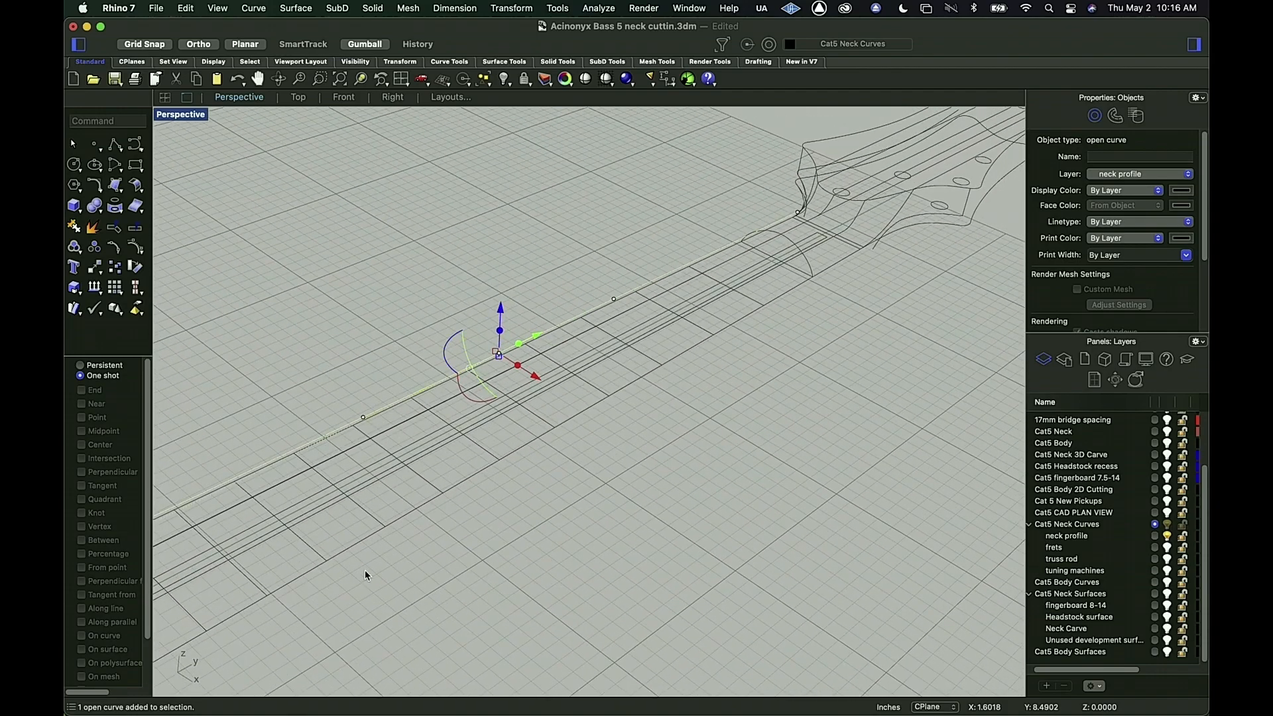
right_click_drag(839, 312, 533, 624, "shift")
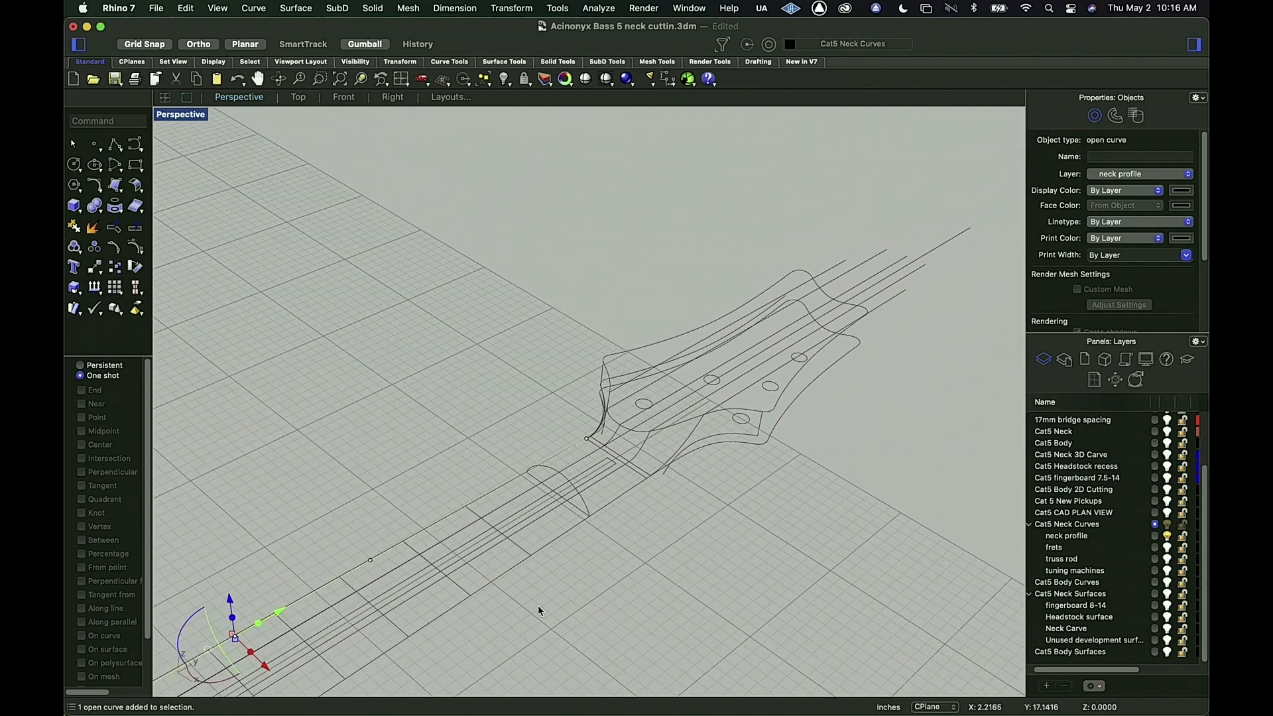
scroll(614, 526, "up", 4)
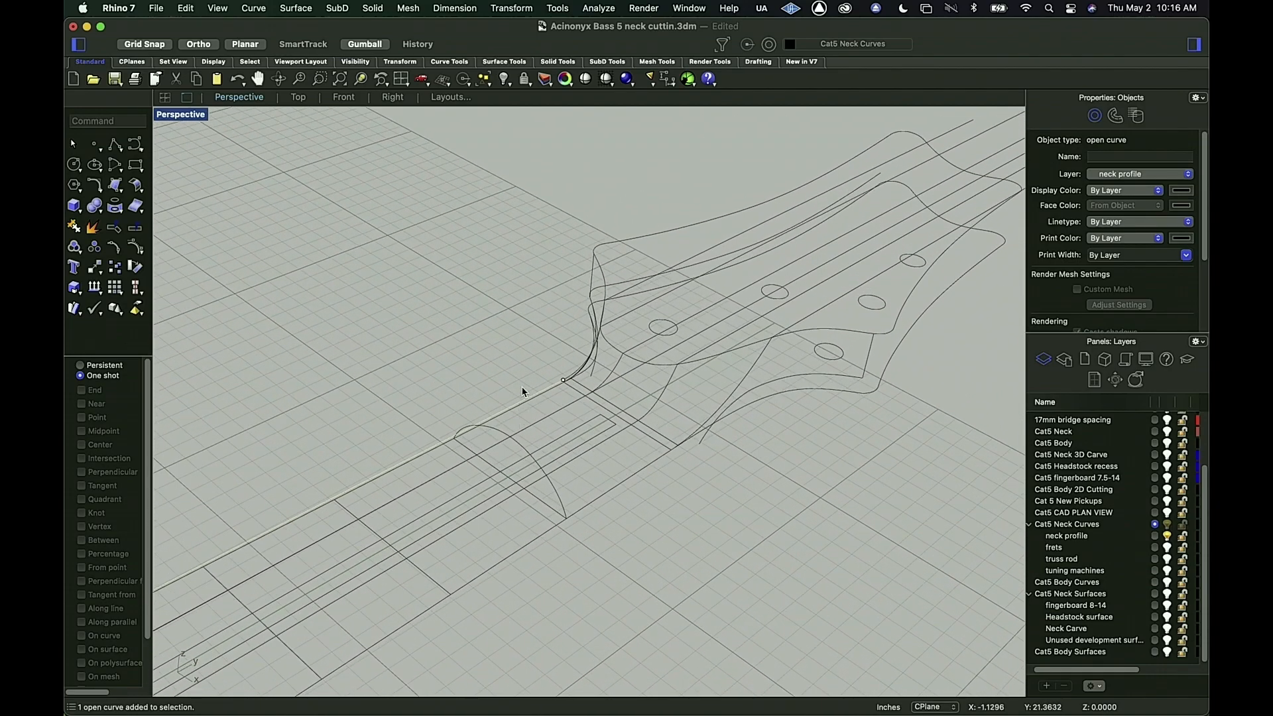
Step: Examine the near side profile curve from the headstock back to its end at the heel transition
left_click(605, 437)
right_click(602, 441)
scroll(602, 440, "down", 1)
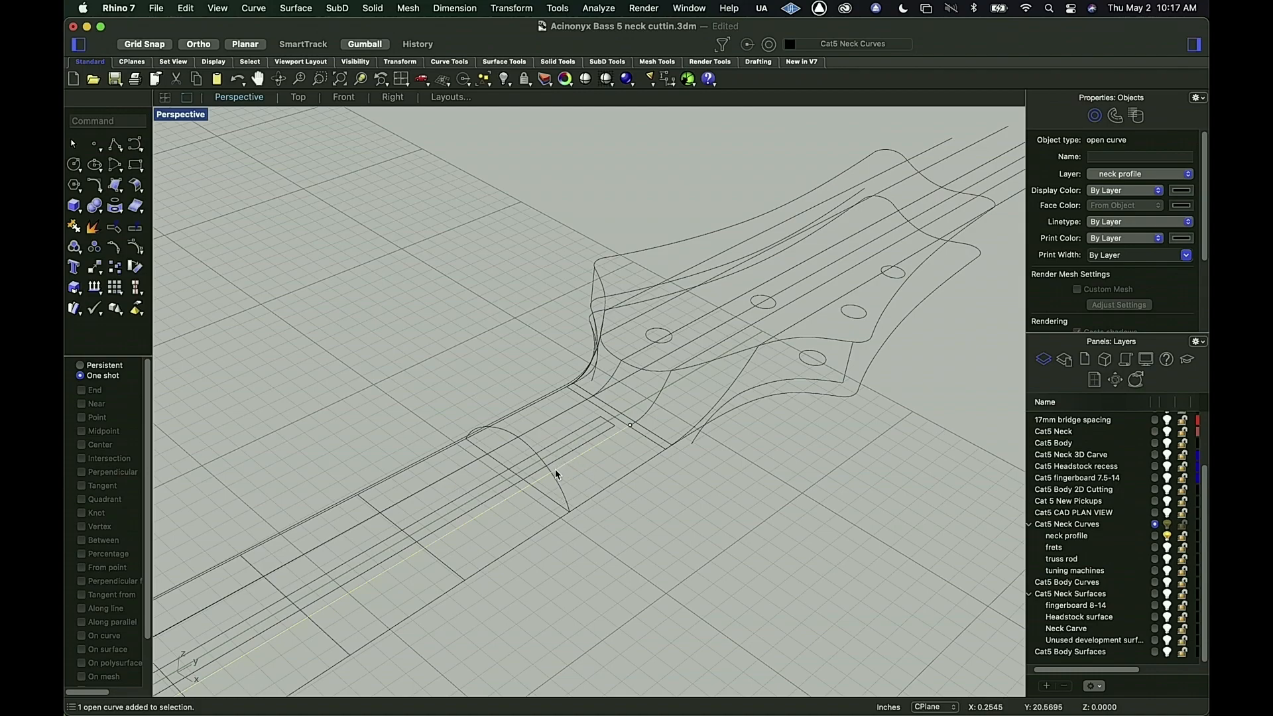
scroll(550, 478, "down", 2)
right_click_drag(552, 478, 857, 247, "shift")
right_click_drag(431, 571, 978, 189, "shift")
right_click_drag(345, 630, 847, 453, "shift")
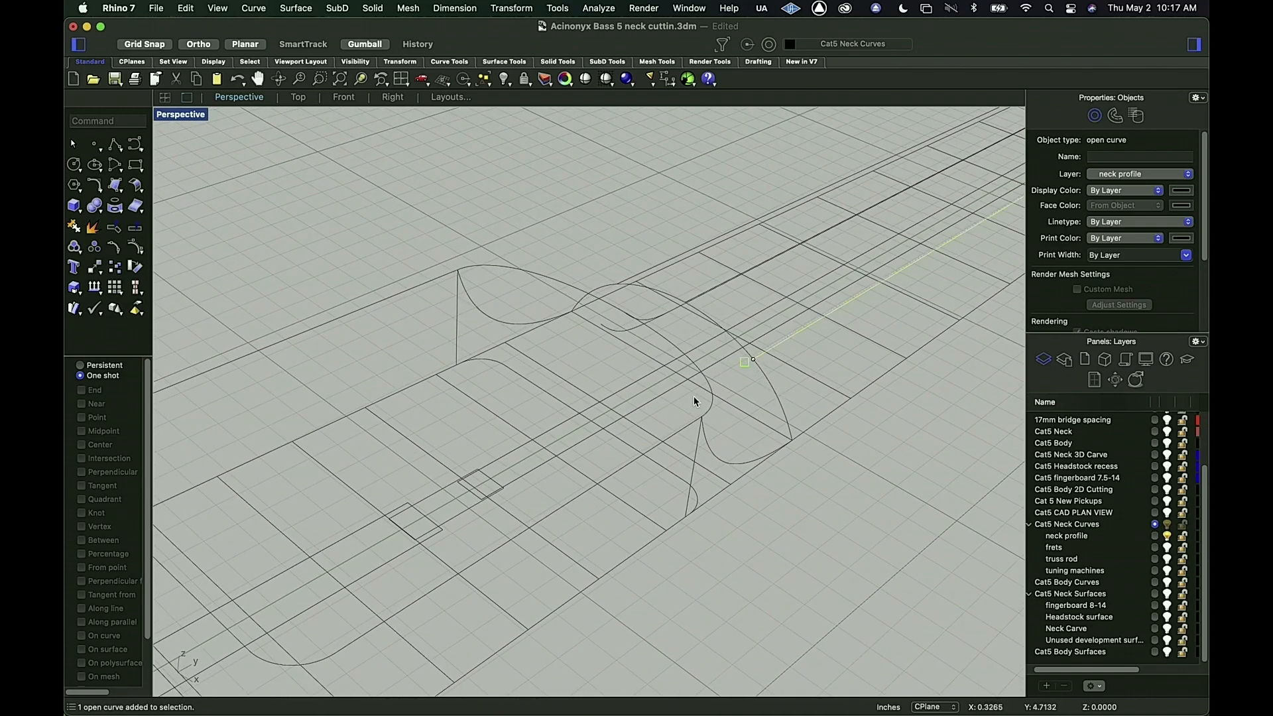
scroll(764, 447, "down", 2)
right_click_drag(814, 486, 544, 625, "shift")
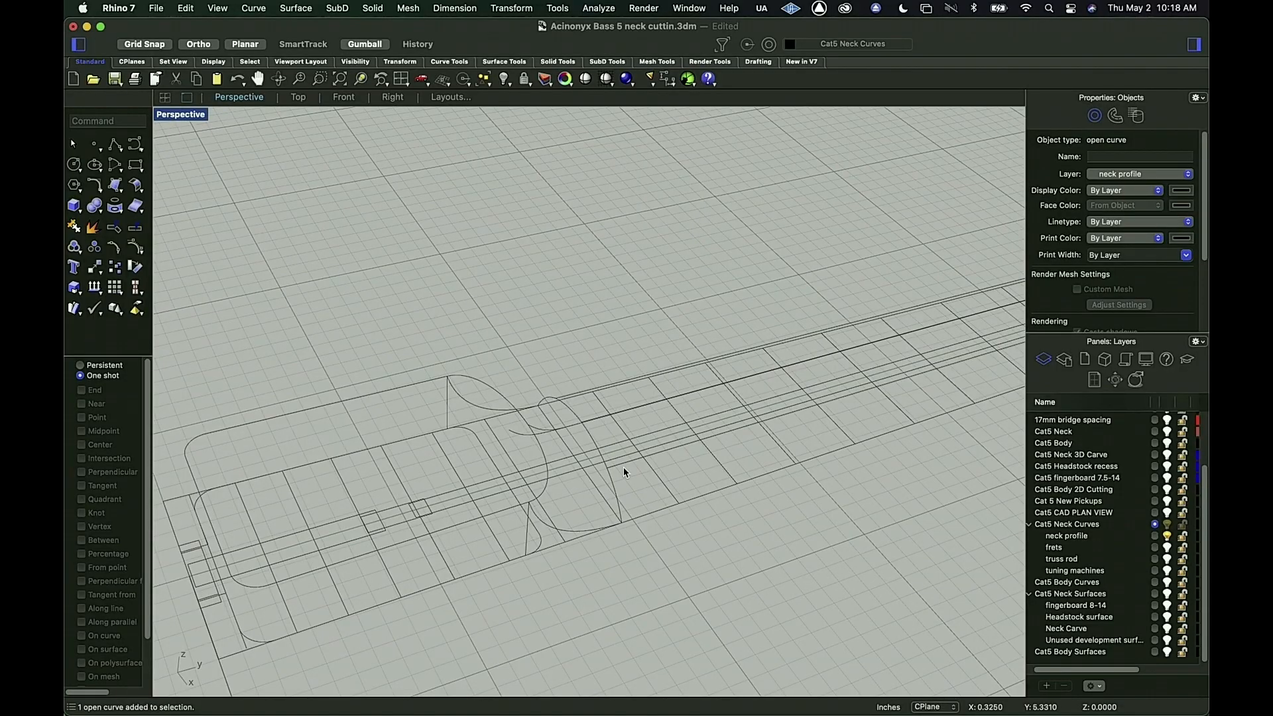
Step: Extend the near side neck profile curve past the end of the heel, using the Natural extension type
left_click(627, 463)
type("Extend")
key("Return")
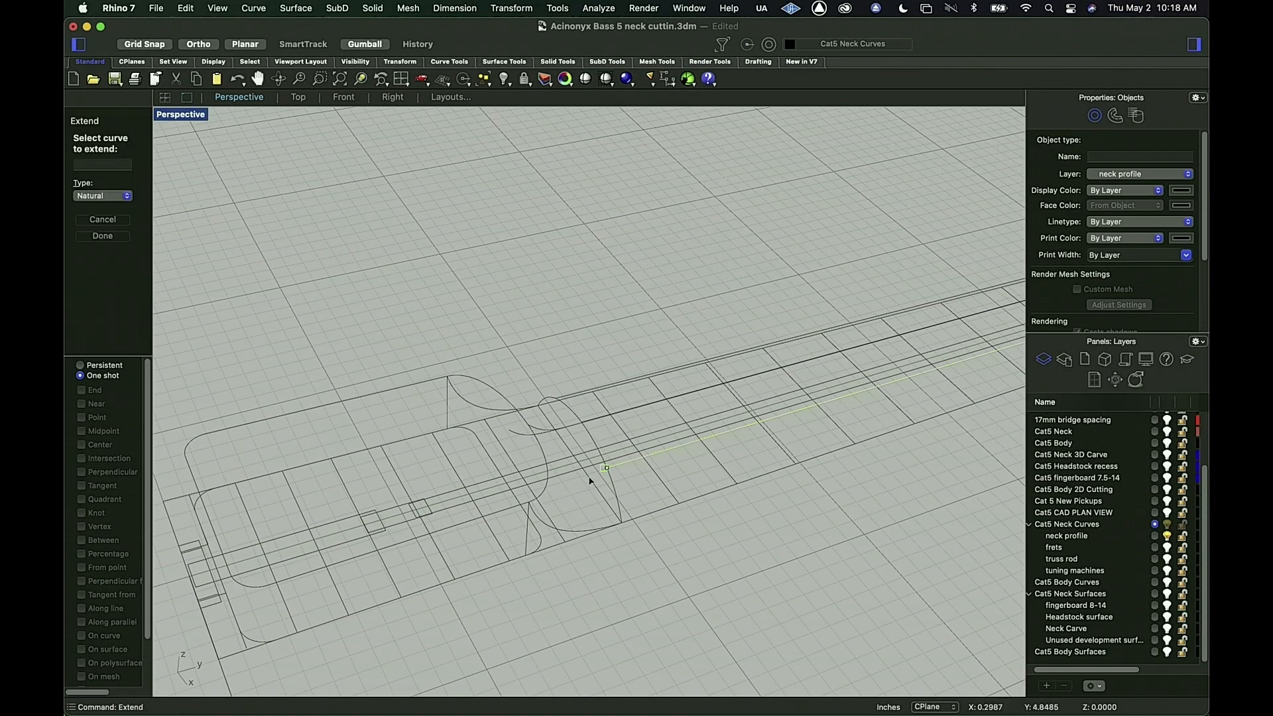
left_click(620, 469)
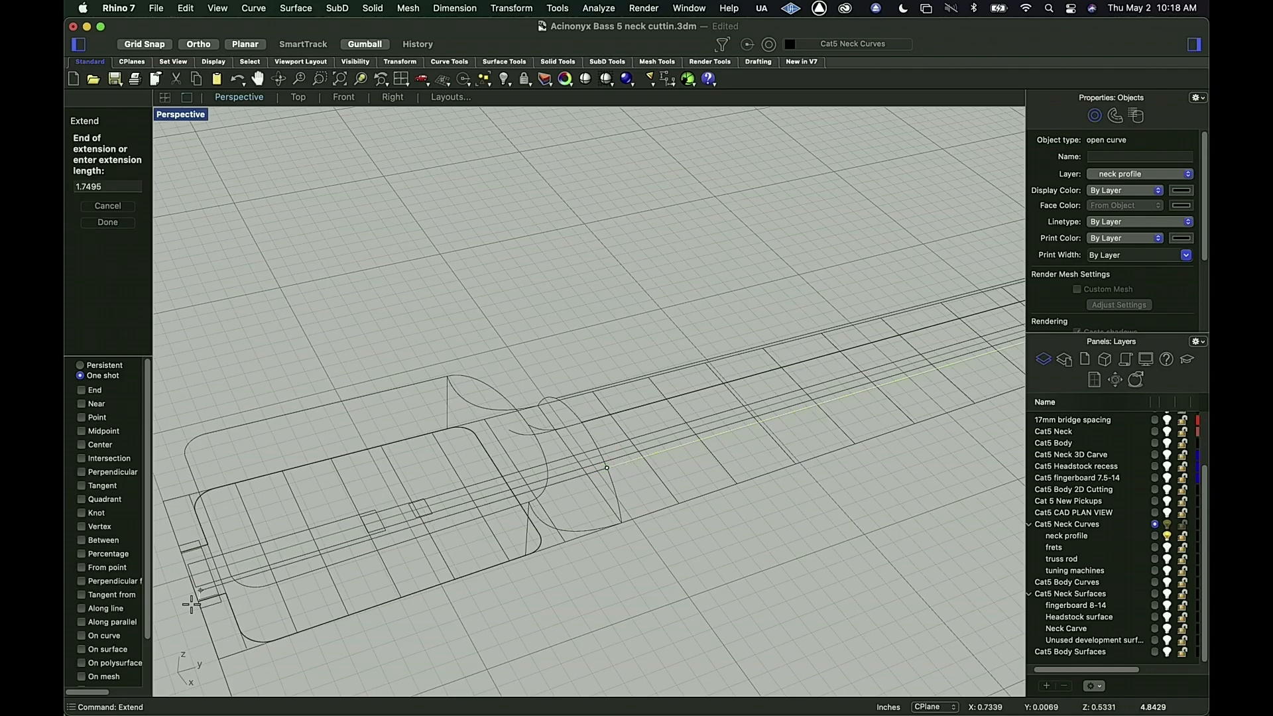
key("Return")
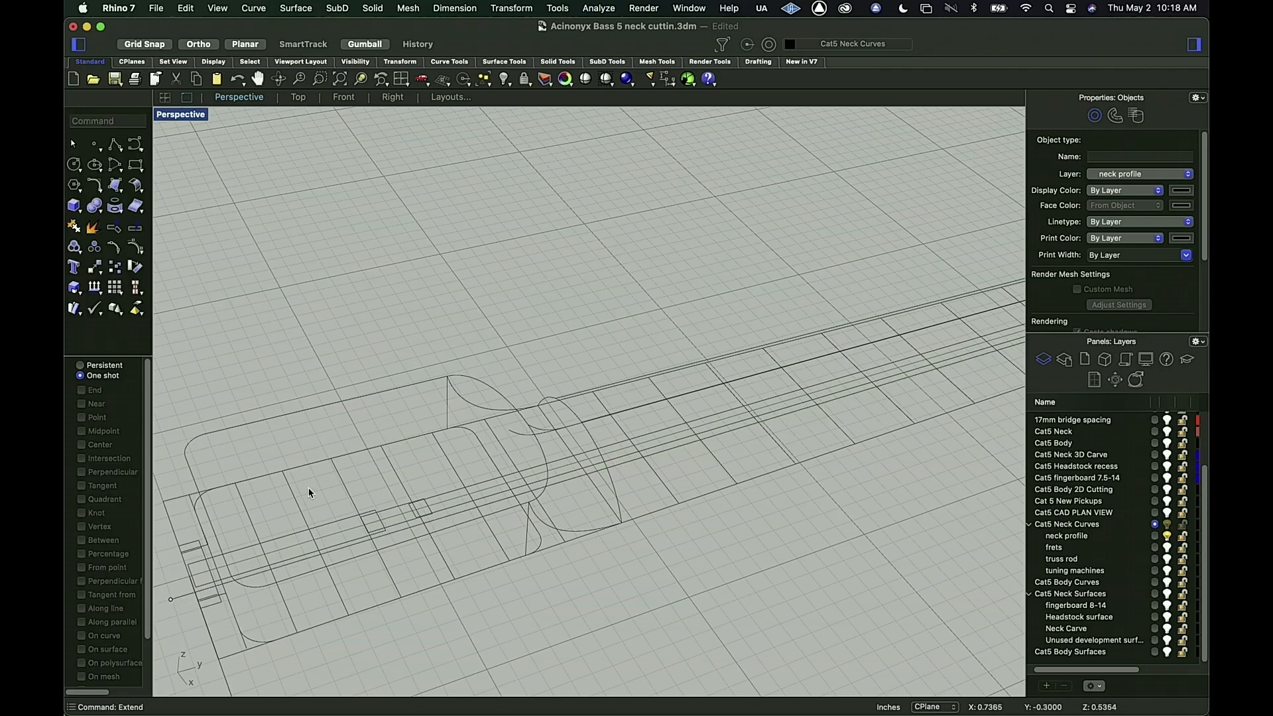
Step: Extend the far side neck profile curve past the end of the heel, using the Natural extension type
right_click_drag(347, 427, 484, 390)
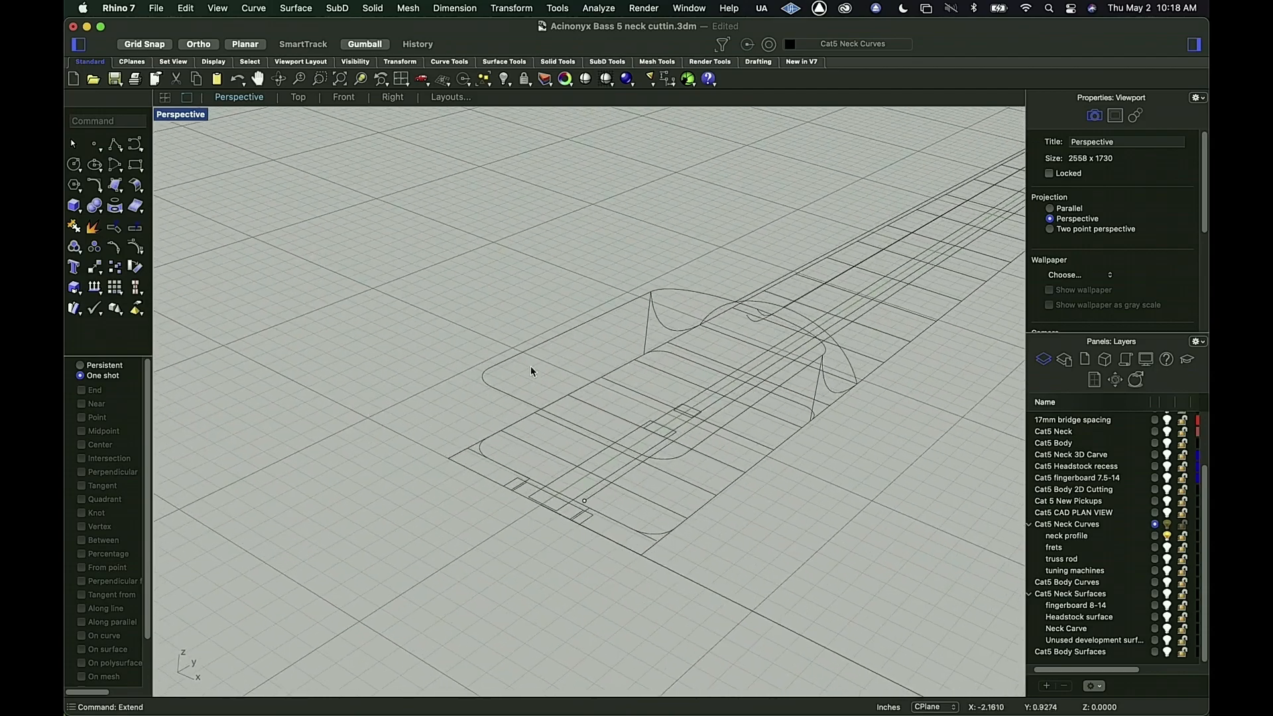
left_click(320, 79)
left_click_drag(382, 250, 886, 624)
right_click_drag(830, 472, 769, 496)
scroll(830, 473, "down", 4)
left_click(902, 213)
right_click(901, 208)
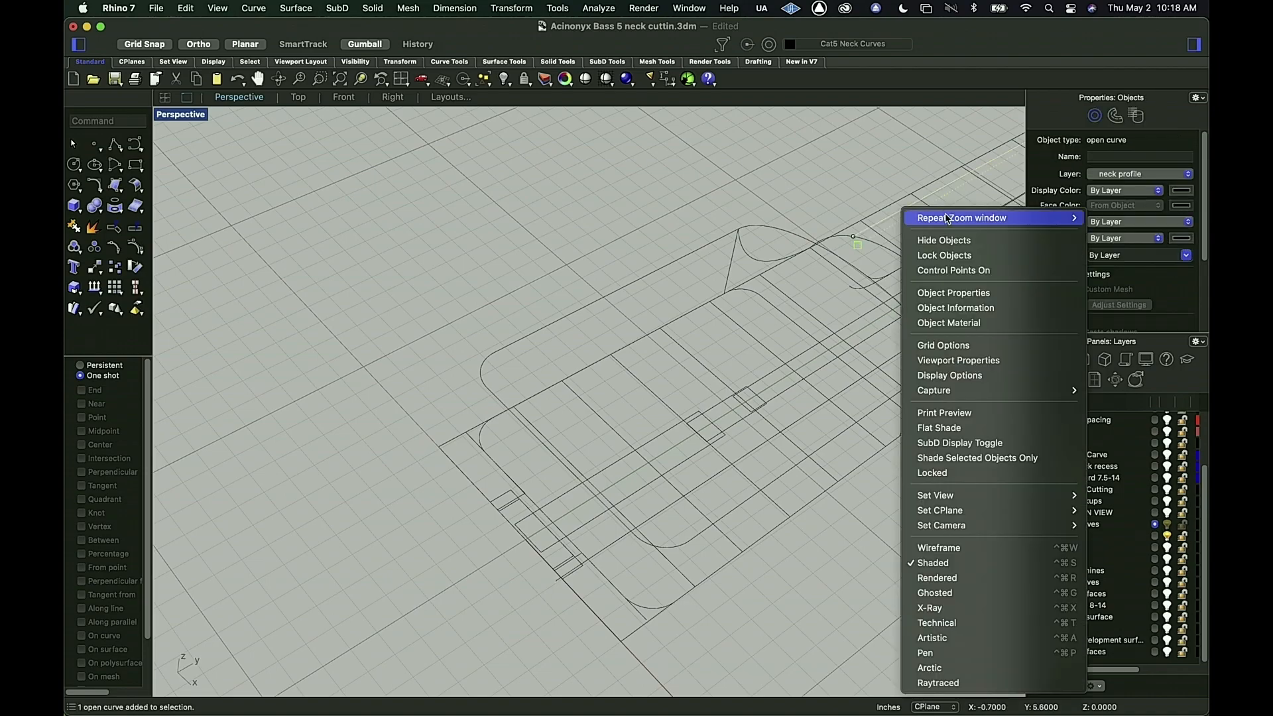
mouse_move(942, 218)
left_click(833, 248)
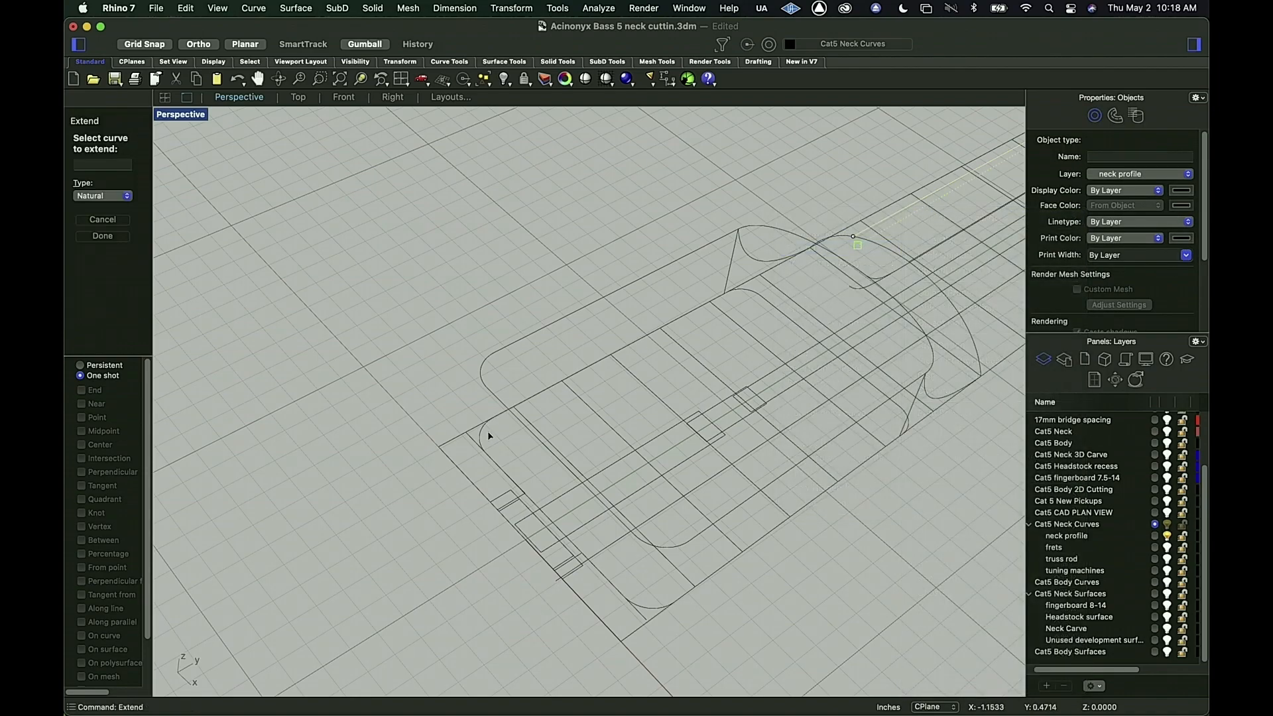
left_click(864, 227)
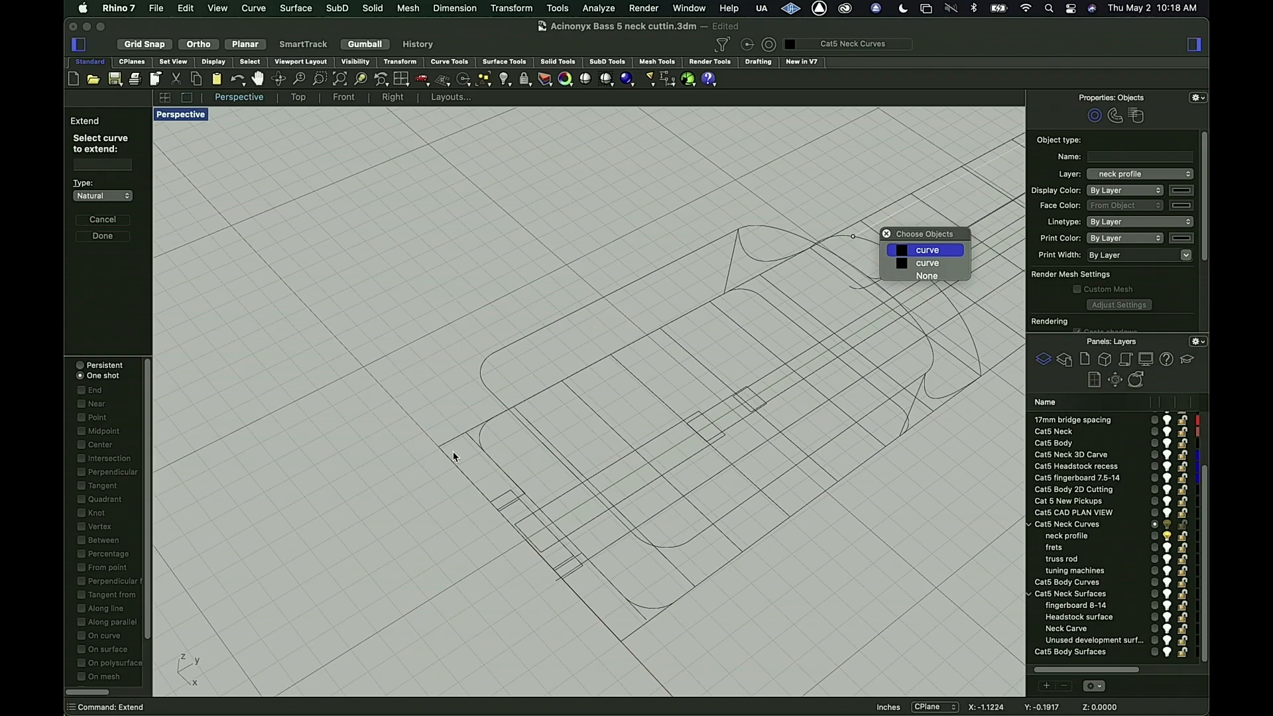
left_click(900, 251)
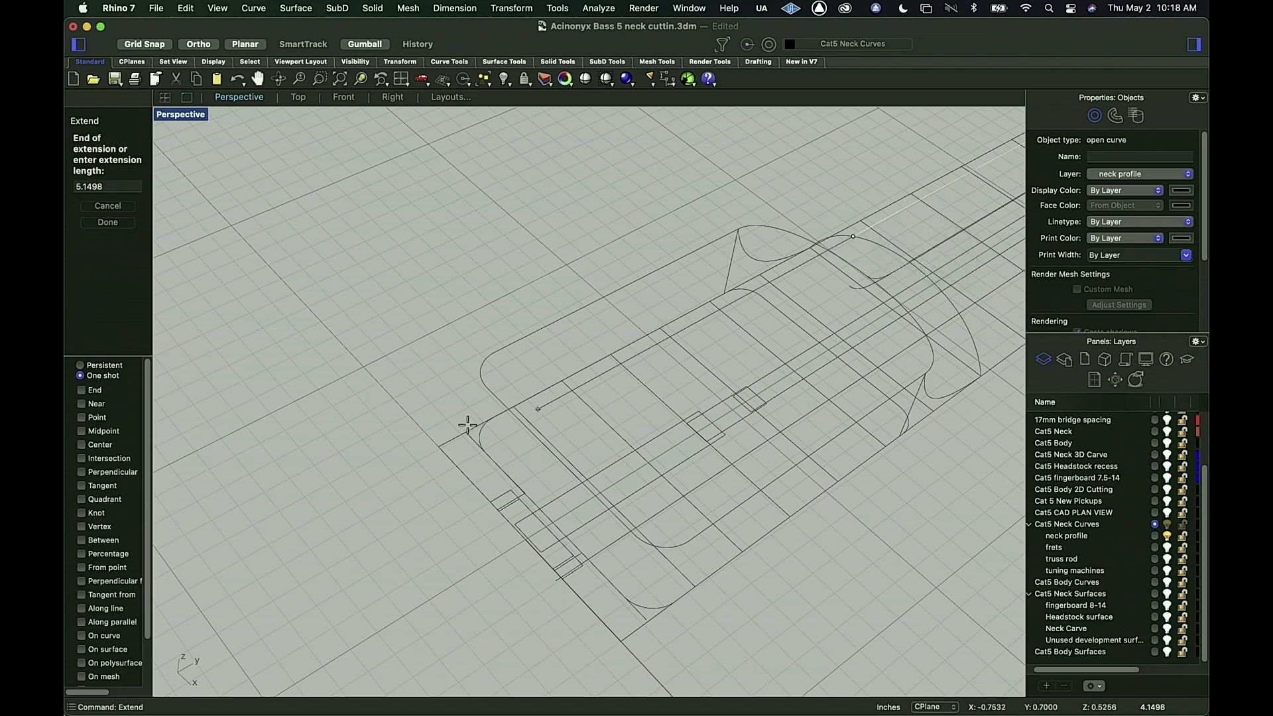
left_click(406, 482)
key("Return")
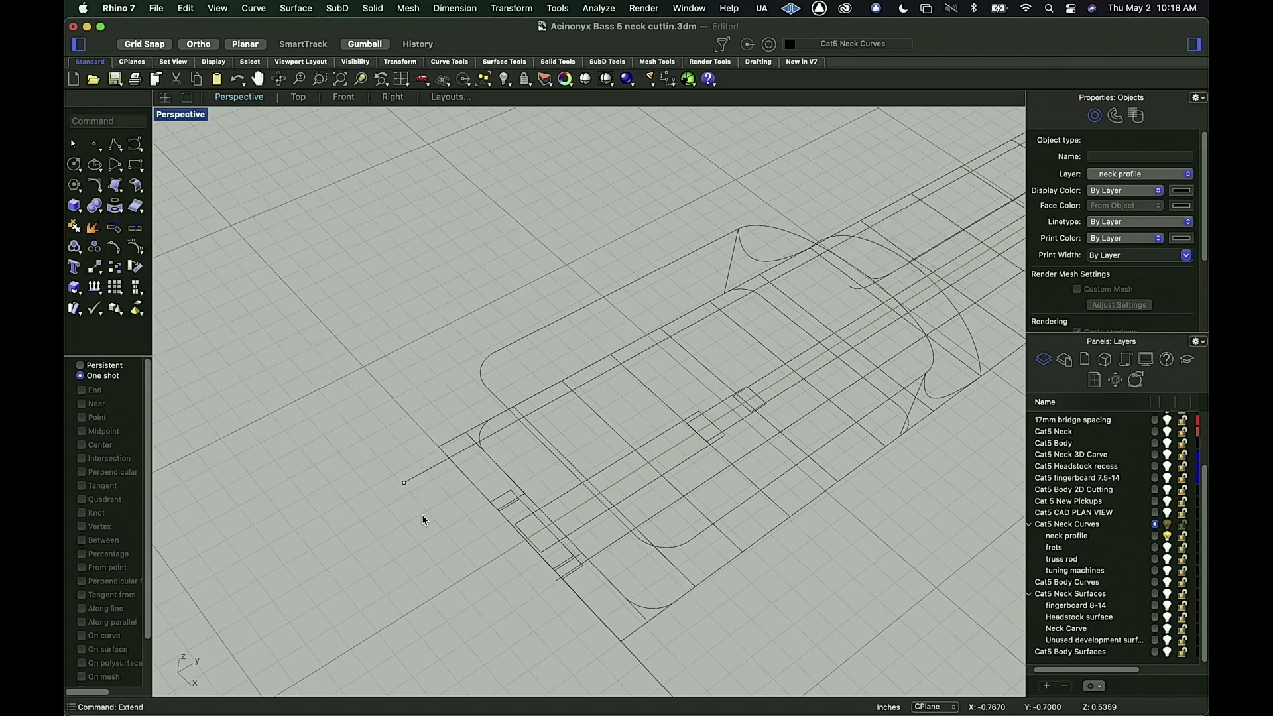
Step: Copy the extended far side profile curve up to the height of the raised heel outline
left_click(740, 307)
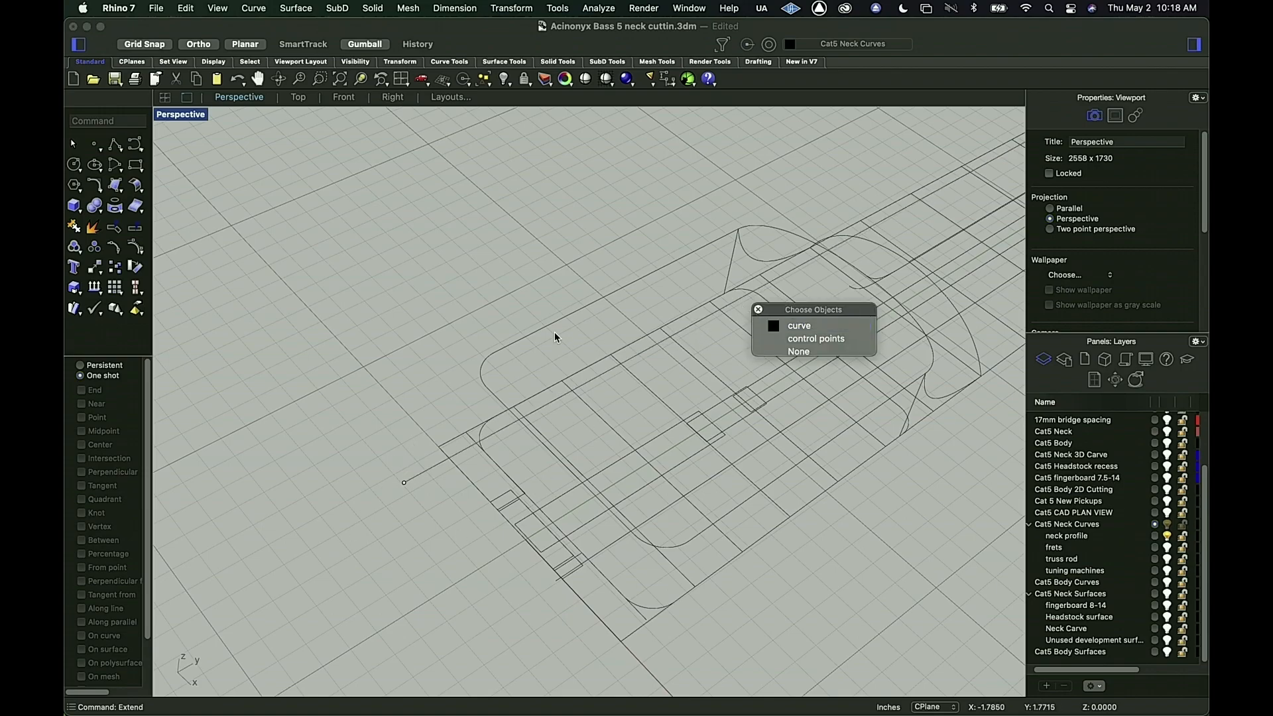
left_click(431, 464)
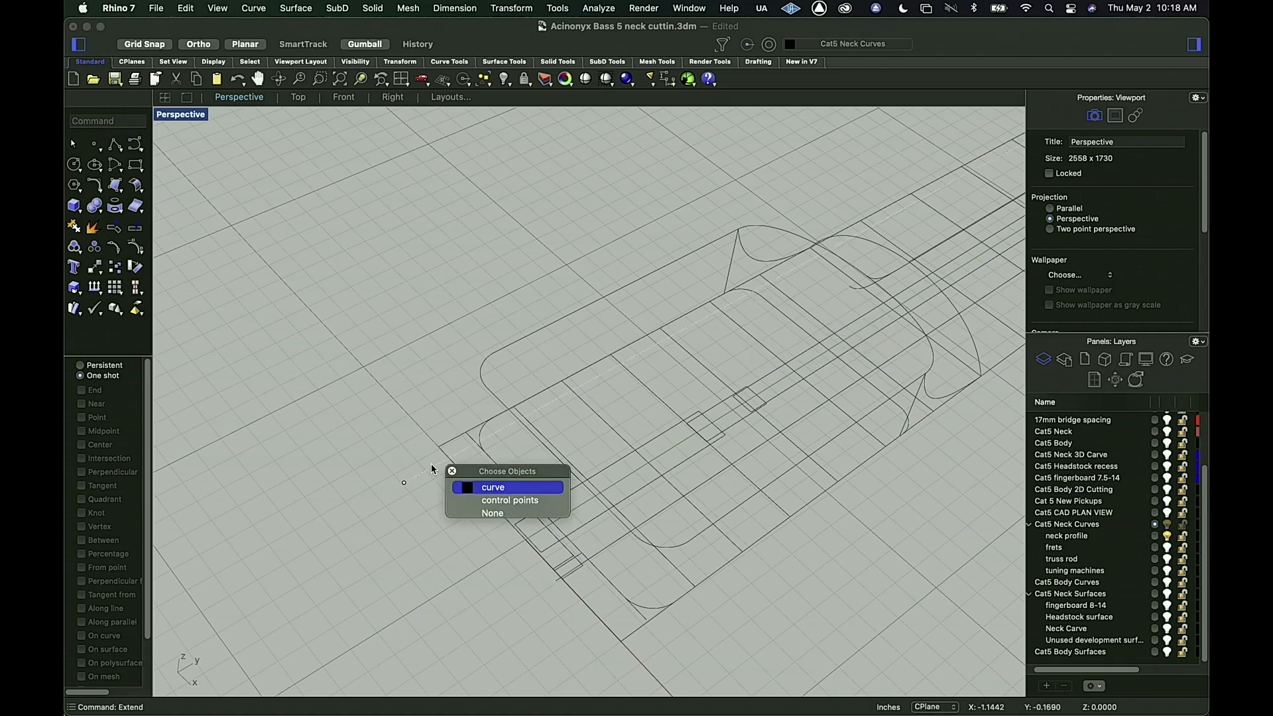
left_click(463, 487)
type("copy")
key("Return")
left_click(896, 276)
scroll(830, 307, "up", 5)
left_click(830, 308)
scroll(830, 308, "left", 5)
scroll(829, 308, "left", 3)
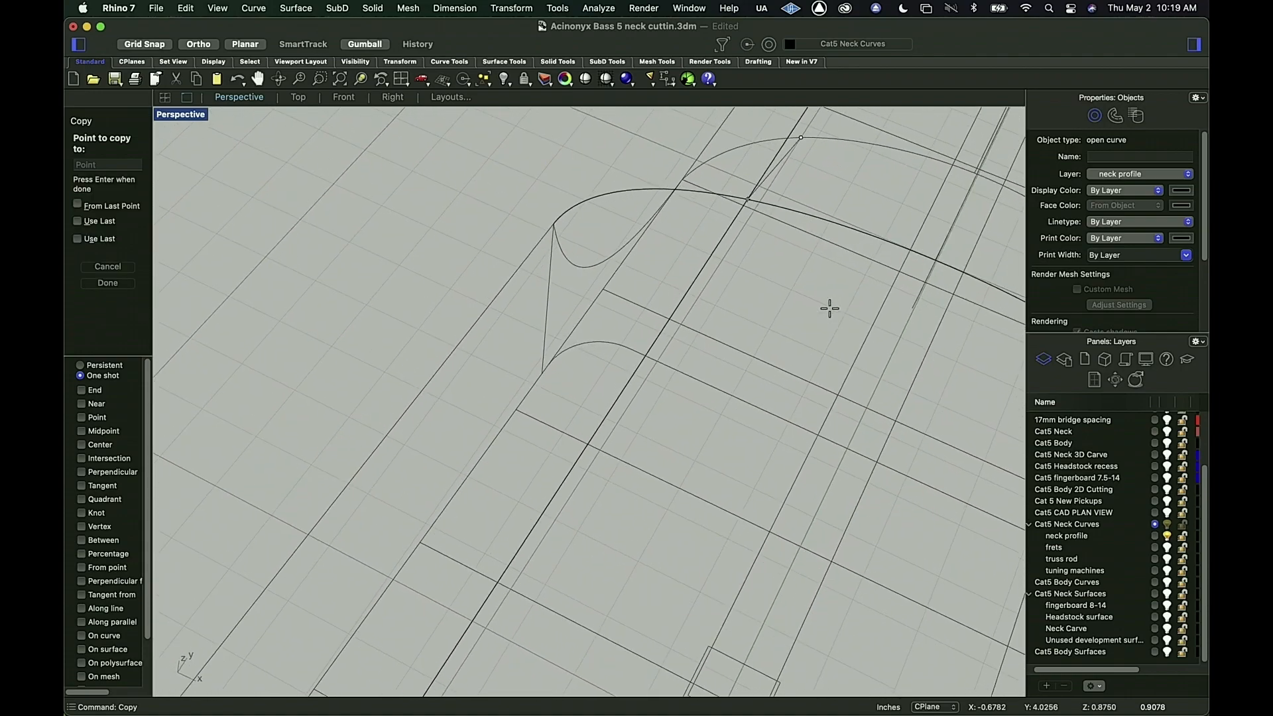
key("Return")
Step: Delete the part of the copied curve that runs past the raised heel outline toward the neck
scroll(780, 307, "down", 5)
scroll(779, 307, "left", 5)
scroll(742, 280, "down", 8)
scroll(742, 279, "up", 10)
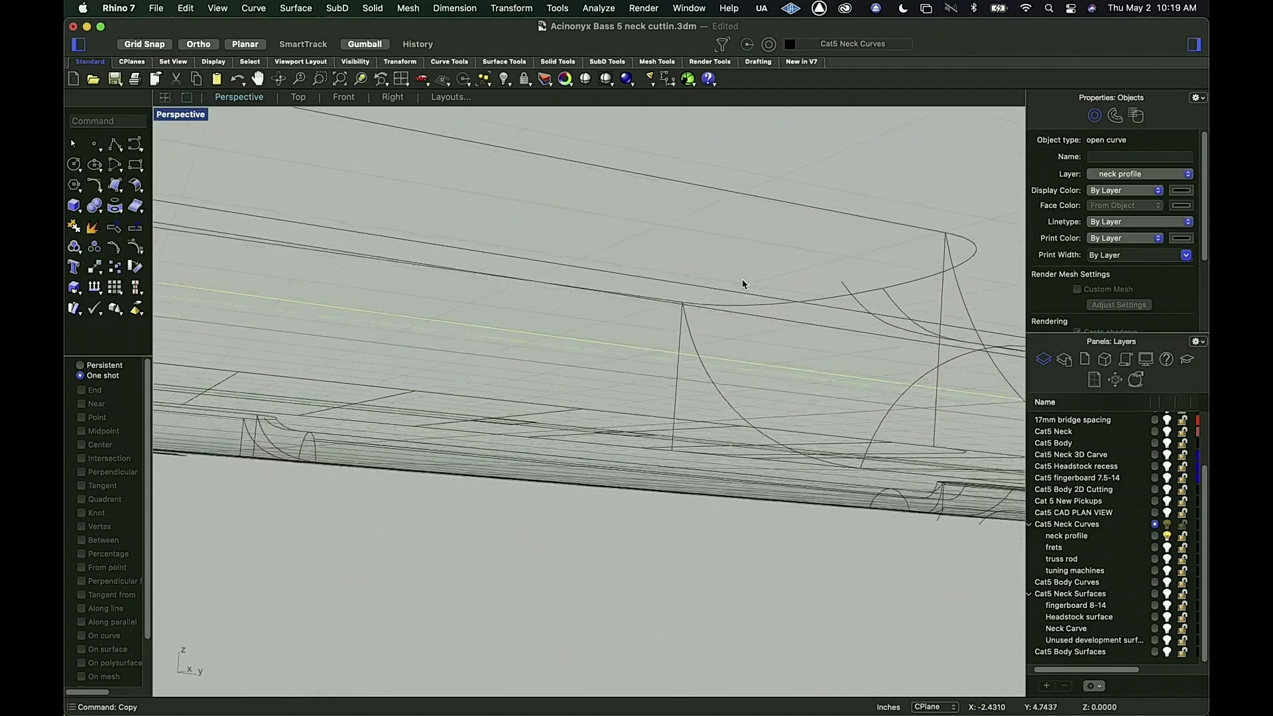
left_click(817, 304)
left_click(829, 289)
key("Delete")
scroll(829, 288, "down", 3)
scroll(829, 288, "right", 8)
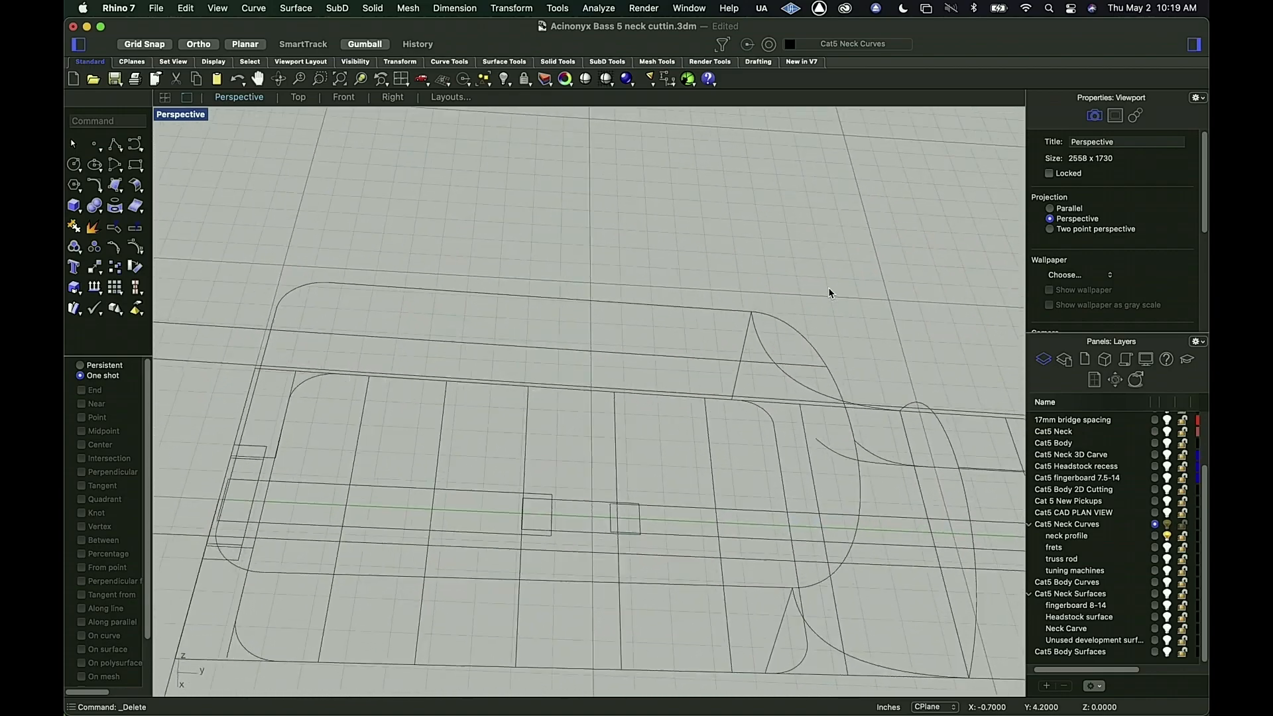
scroll(829, 287, "left", 6)
scroll(829, 287, "left", 15)
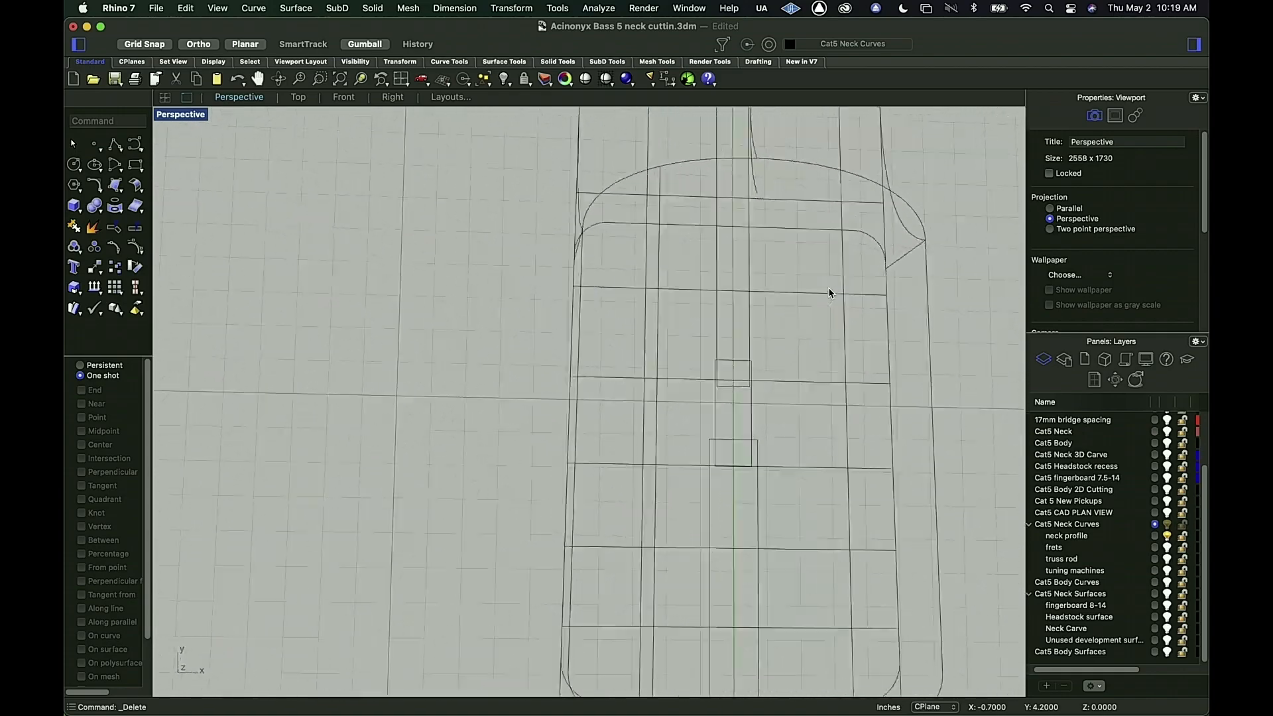
scroll(829, 288, "down", 5)
Step: Trim the lower side profile curve at the neck cross-section curve and delete the leftover piece on the heel side
right_click(521, 245)
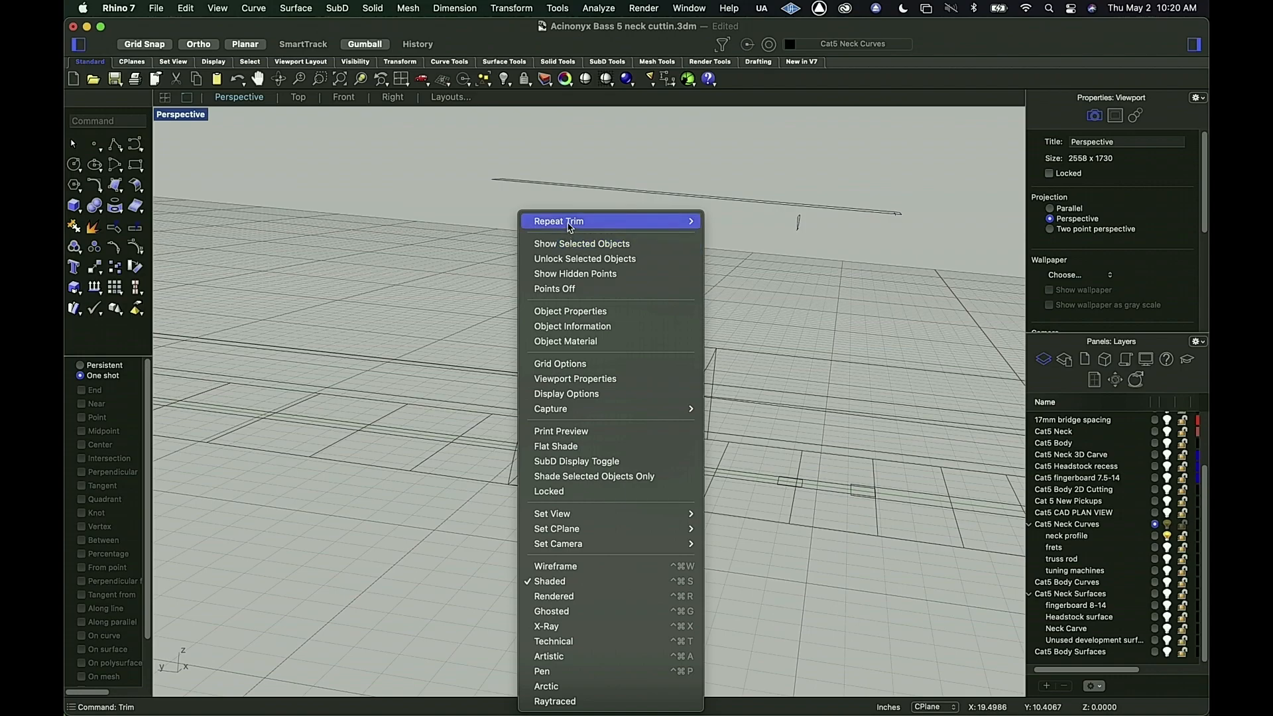
left_click(567, 222)
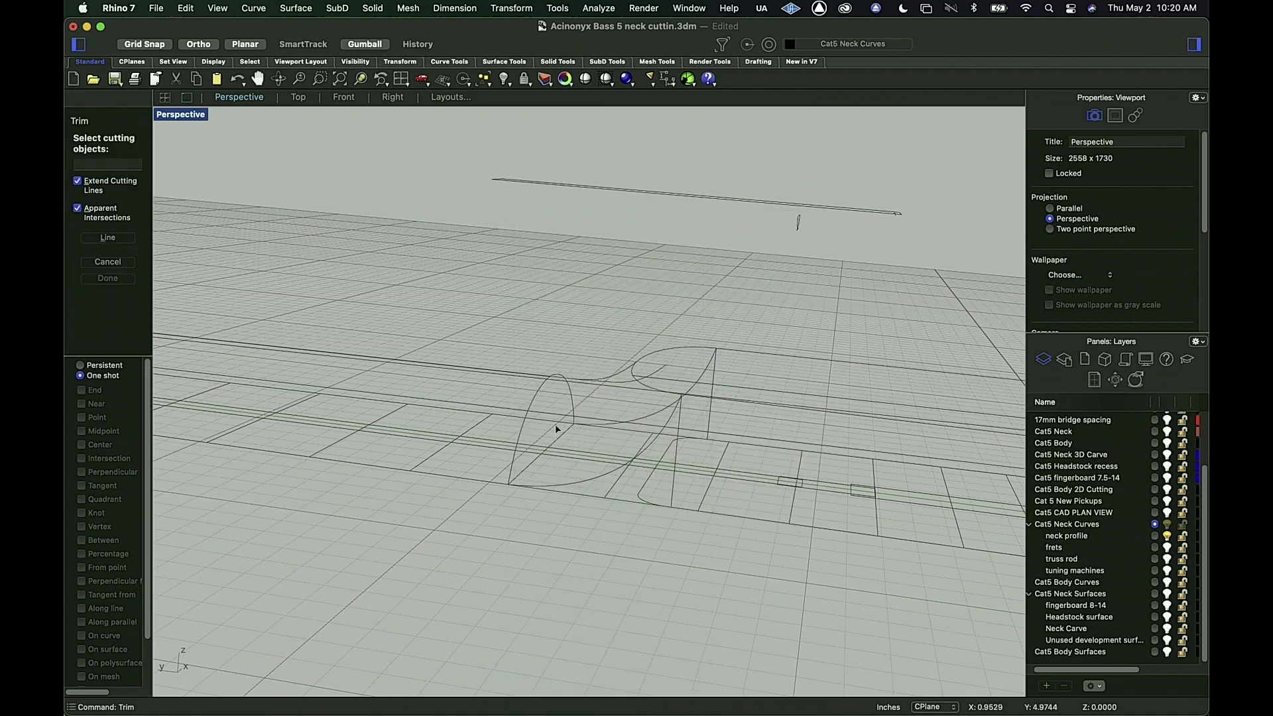
left_click(534, 410)
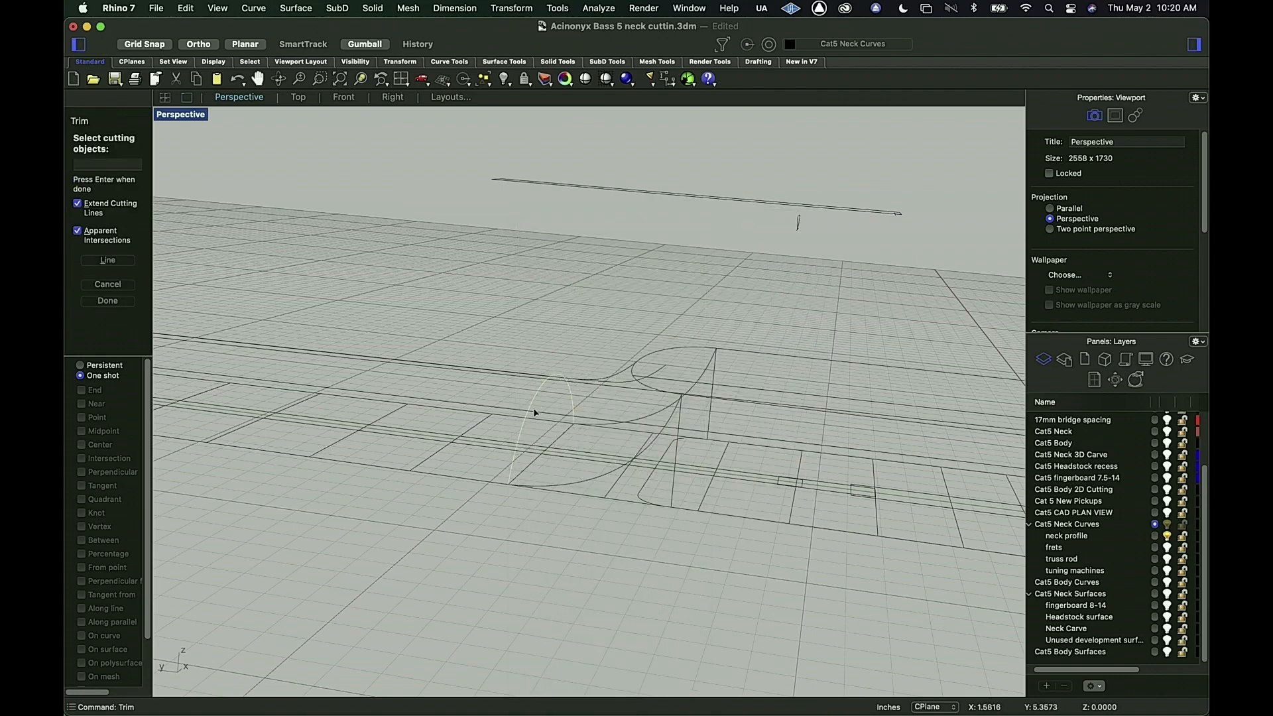
key("Return")
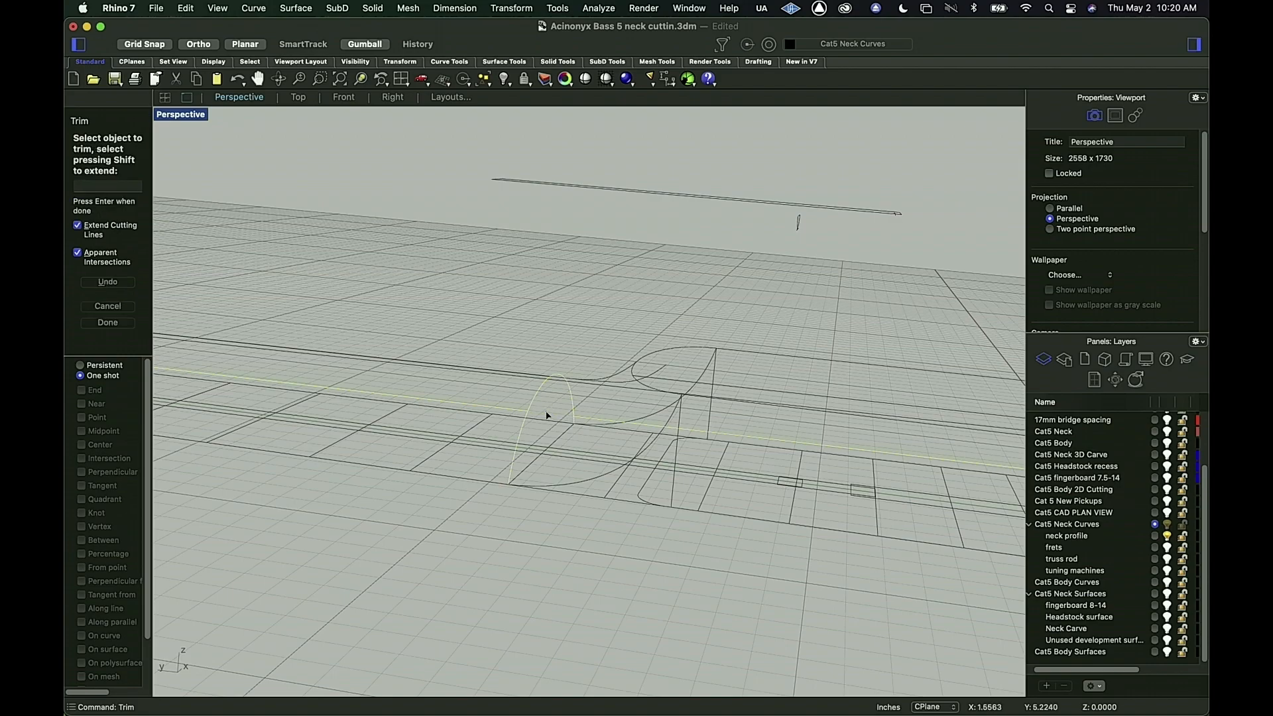
left_click(555, 396)
key("Return")
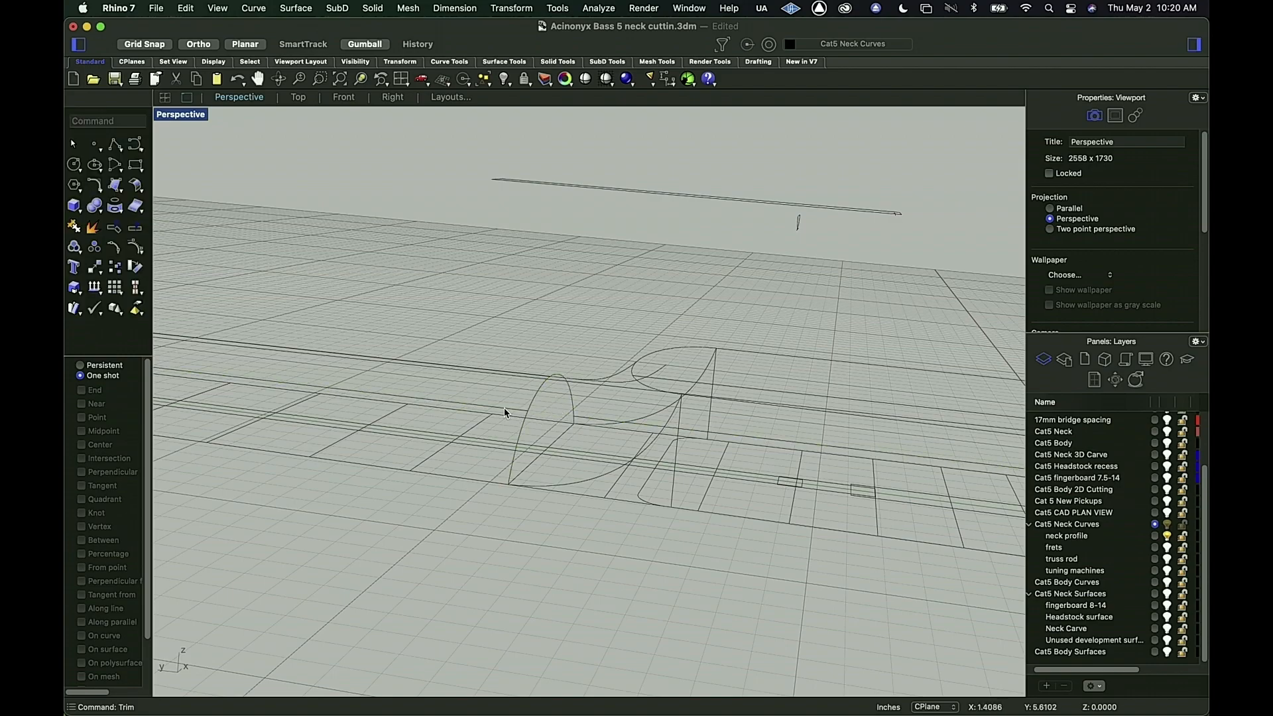
left_click(524, 411)
right_click_drag(592, 416, 550, 411)
left_click(550, 406)
key("Delete")
Step: Blend the neck profile curve into the raised heel curve with Curvature at end 1, Position at end 2, and Trim and Join enabled
type("BlendCrv")
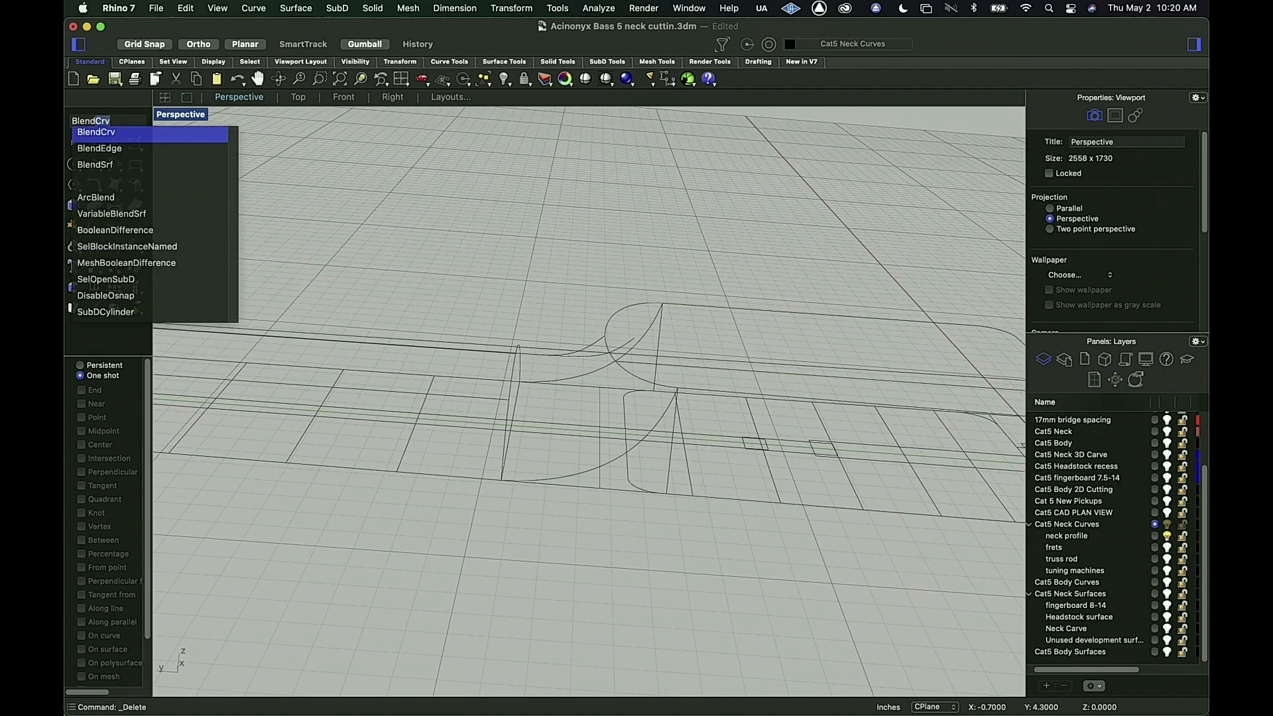
key("Return")
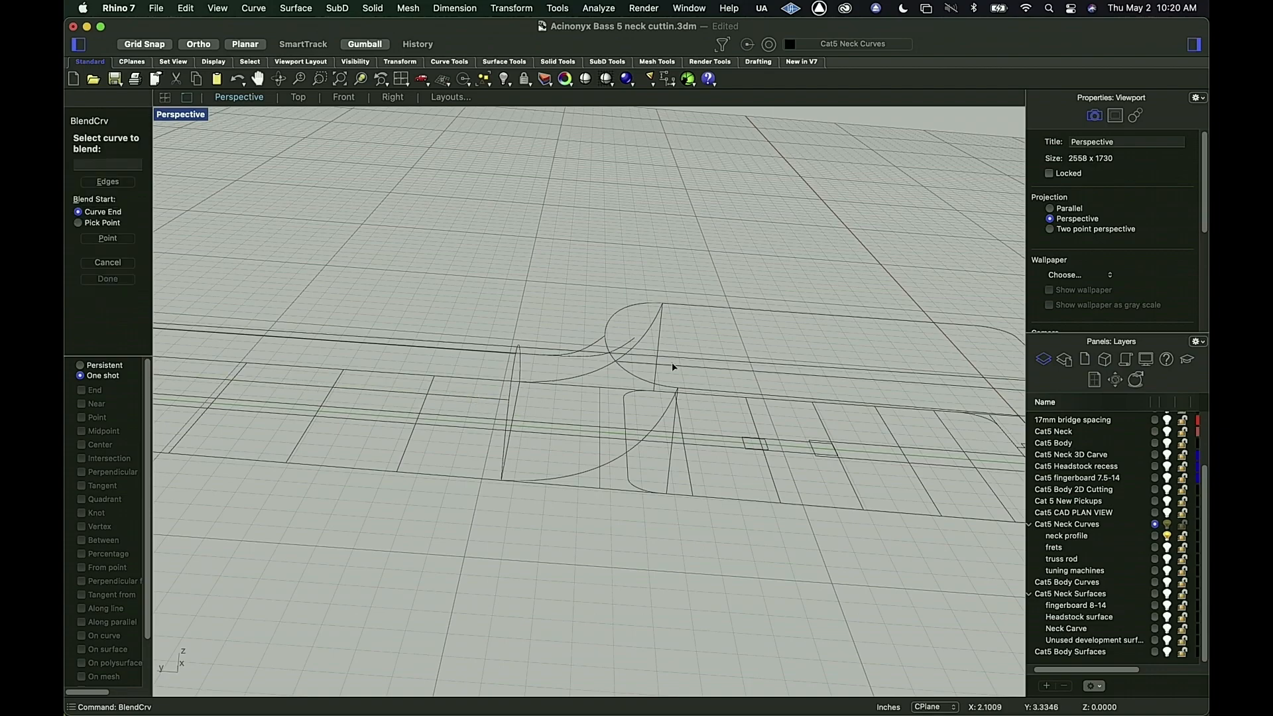
left_click(673, 369)
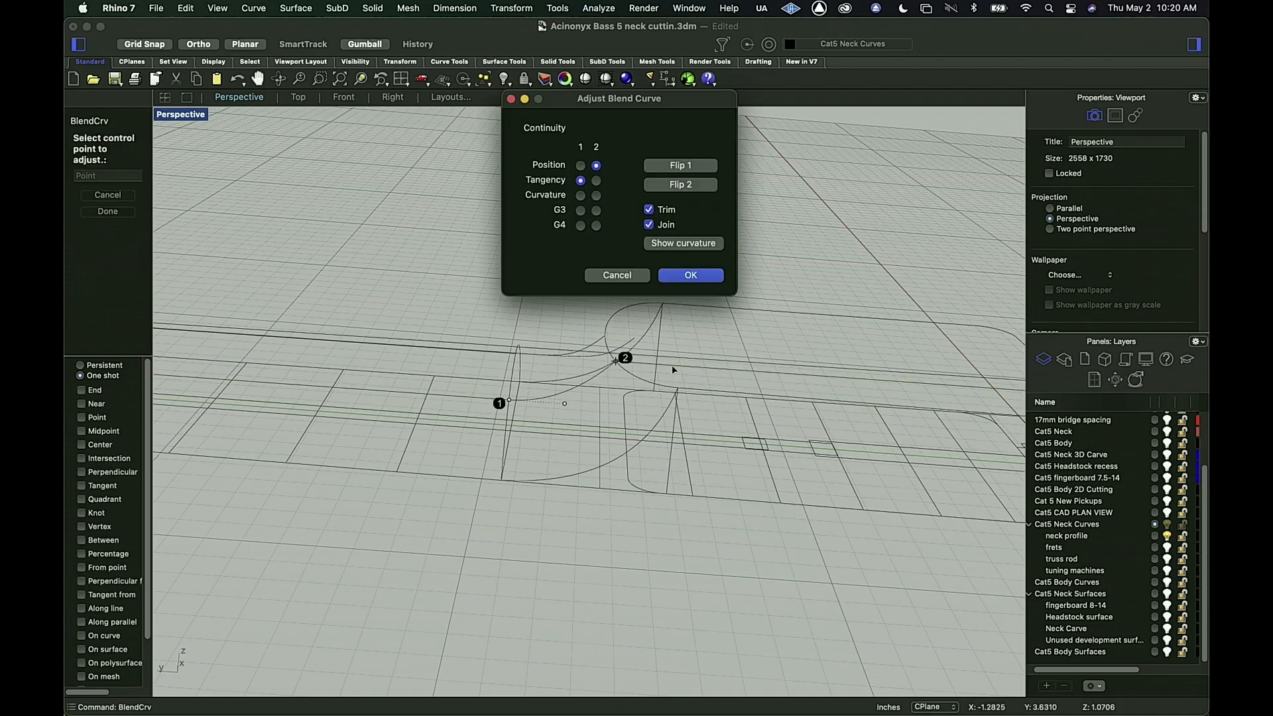
scroll(674, 369, "down", 5)
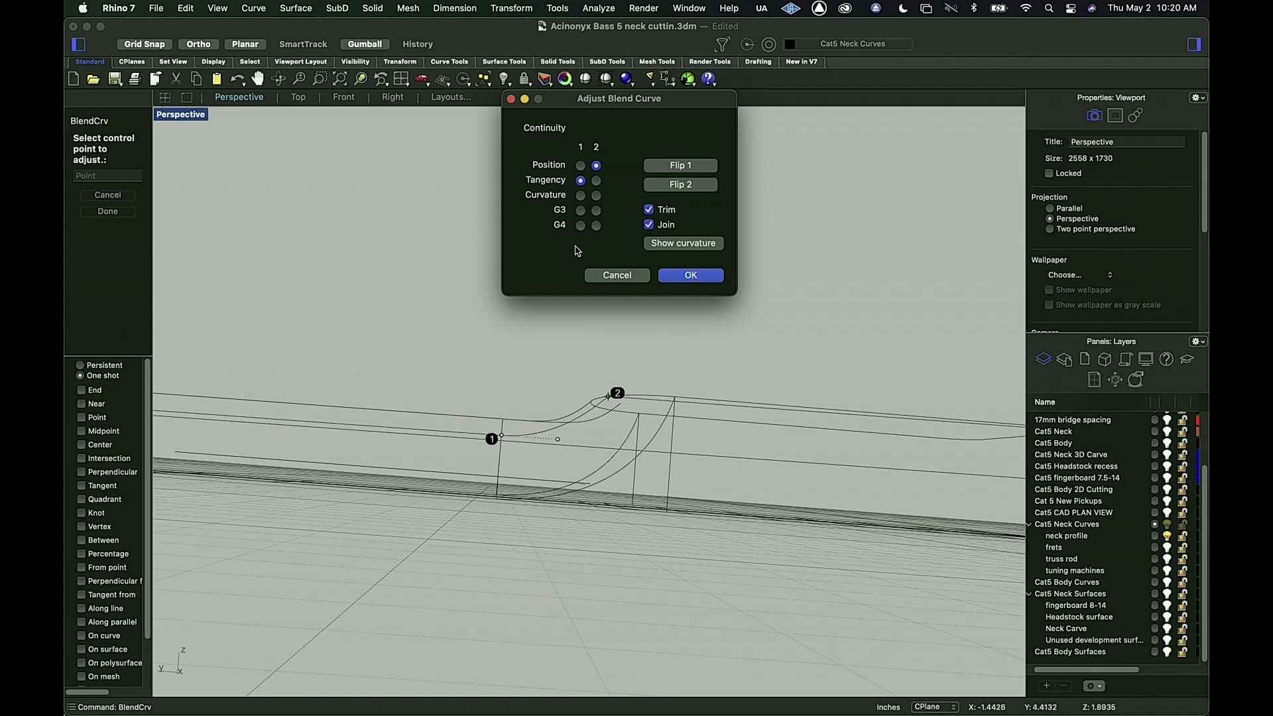
left_click(581, 196)
left_click(581, 181)
left_click(580, 165)
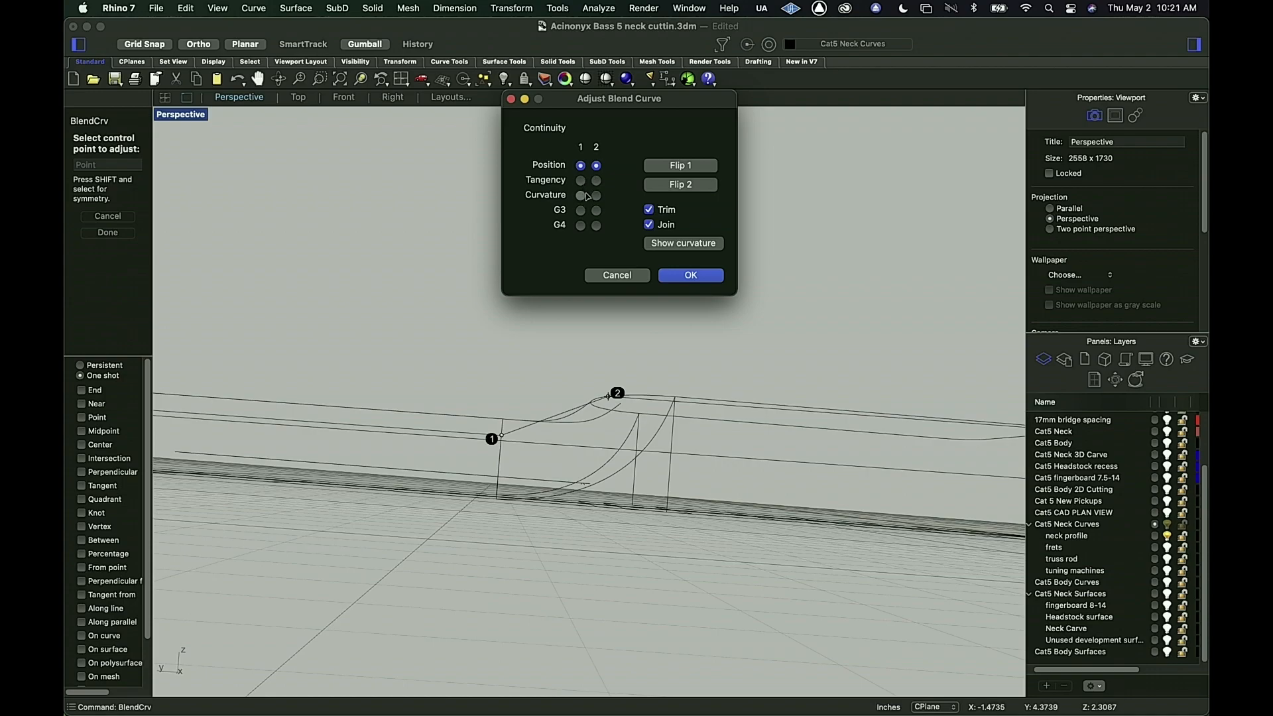
left_click(581, 196)
left_click(580, 212)
left_click(581, 227)
left_click(581, 196)
left_click(596, 181)
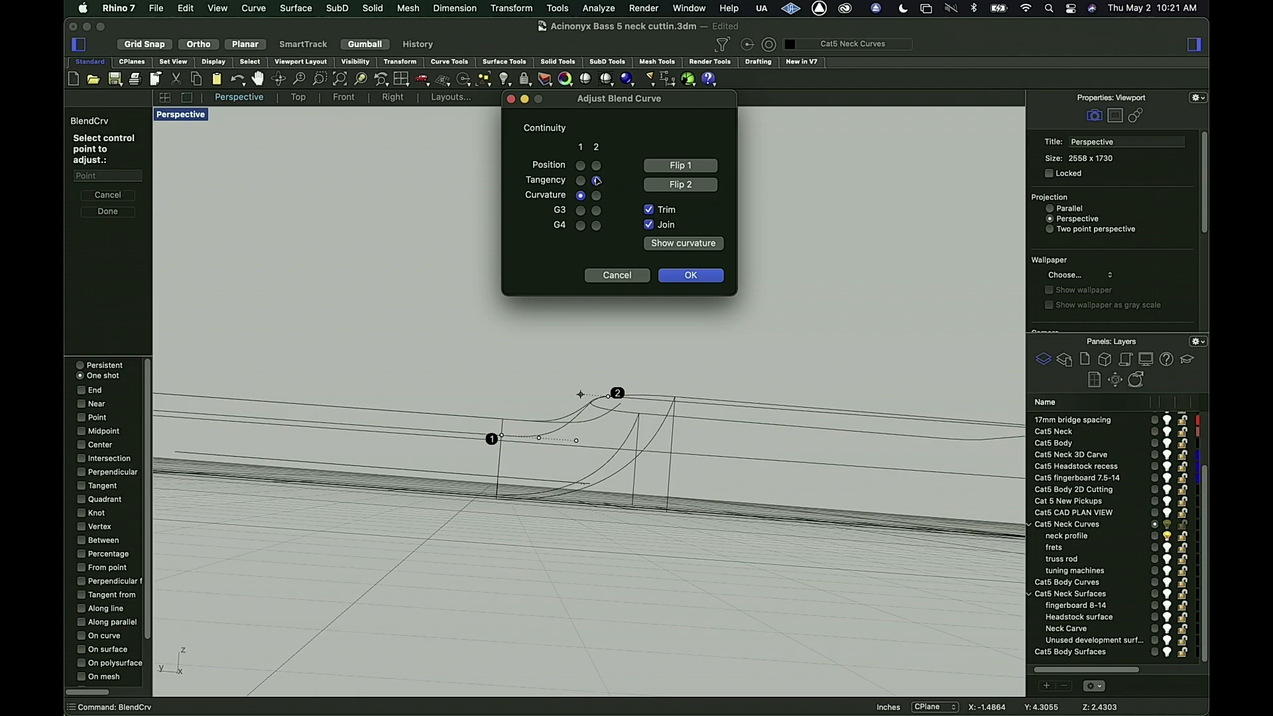
left_click(597, 165)
left_click(702, 275)
Step: Examine the blended profile curve and the side curves of the heel transition from several angles
right_click_drag(542, 353, 550, 396)
left_click(577, 364)
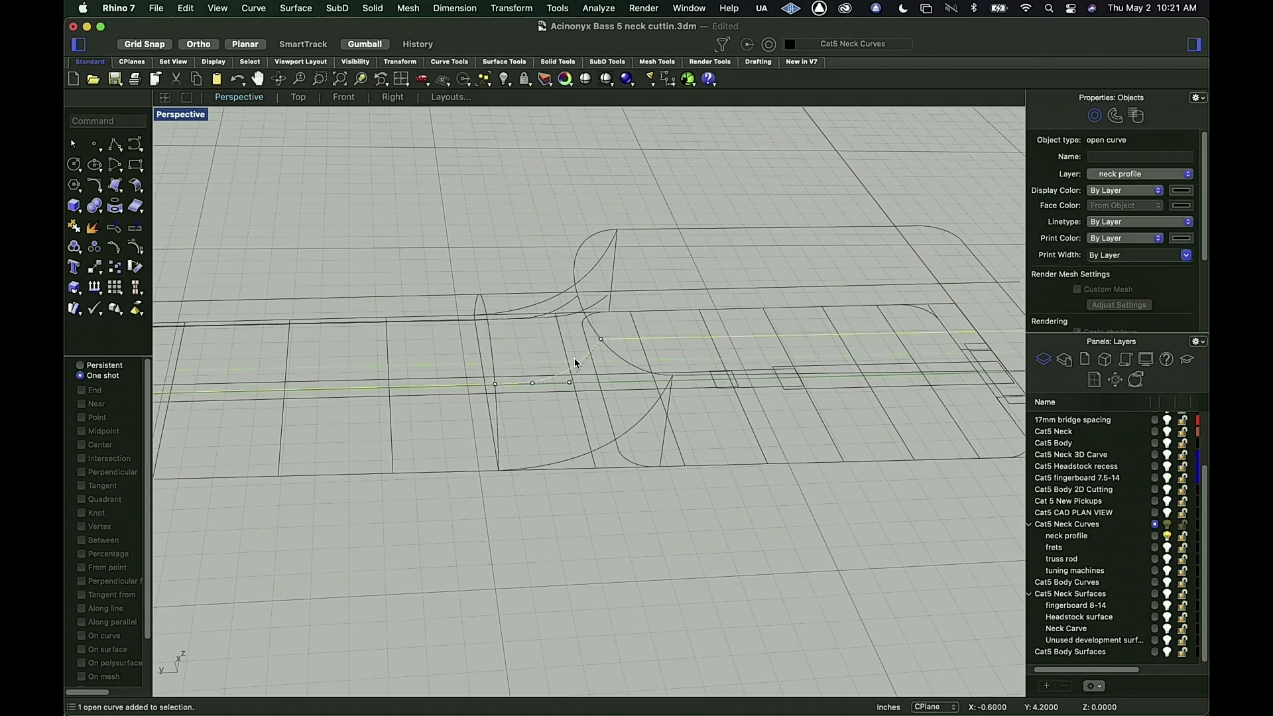
right_click_drag(531, 335, 540, 373)
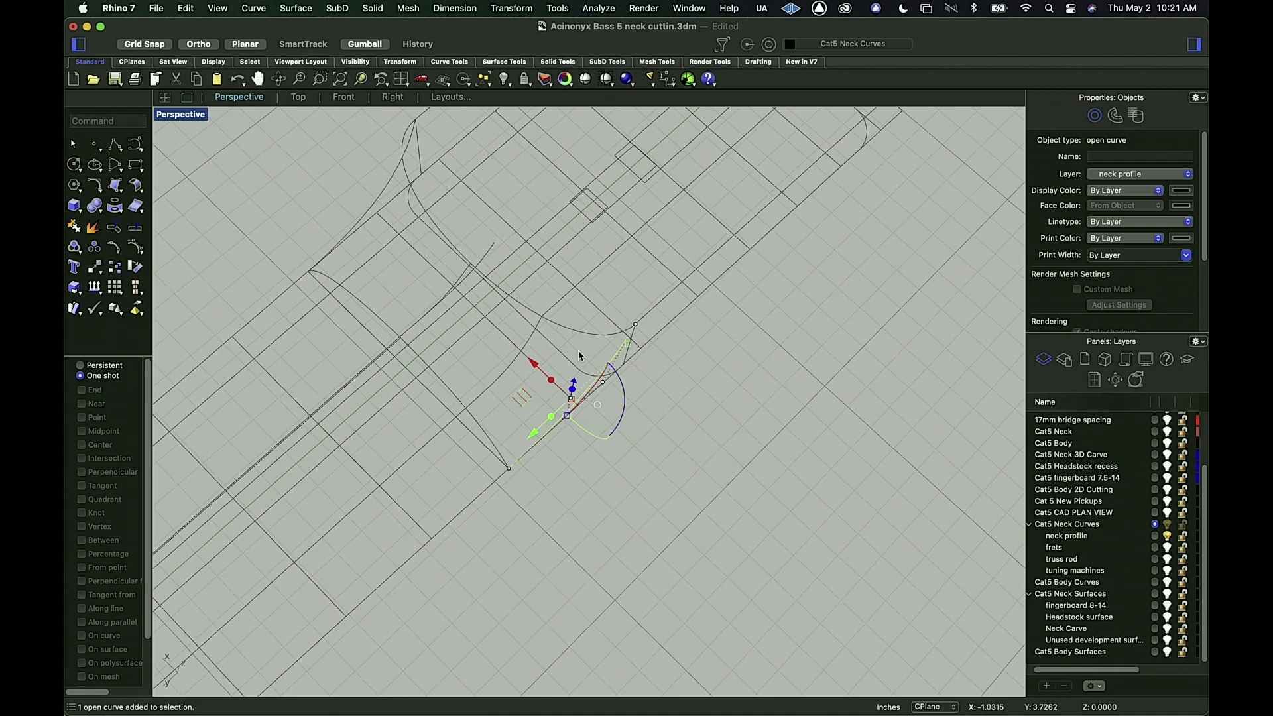
mouse_move(748, 408)
right_mouse_down()
mouse_move(703, 371)
mouse_move(755, 398)
mouse_move(761, 364)
mouse_move(751, 409)
right_mouse_up()
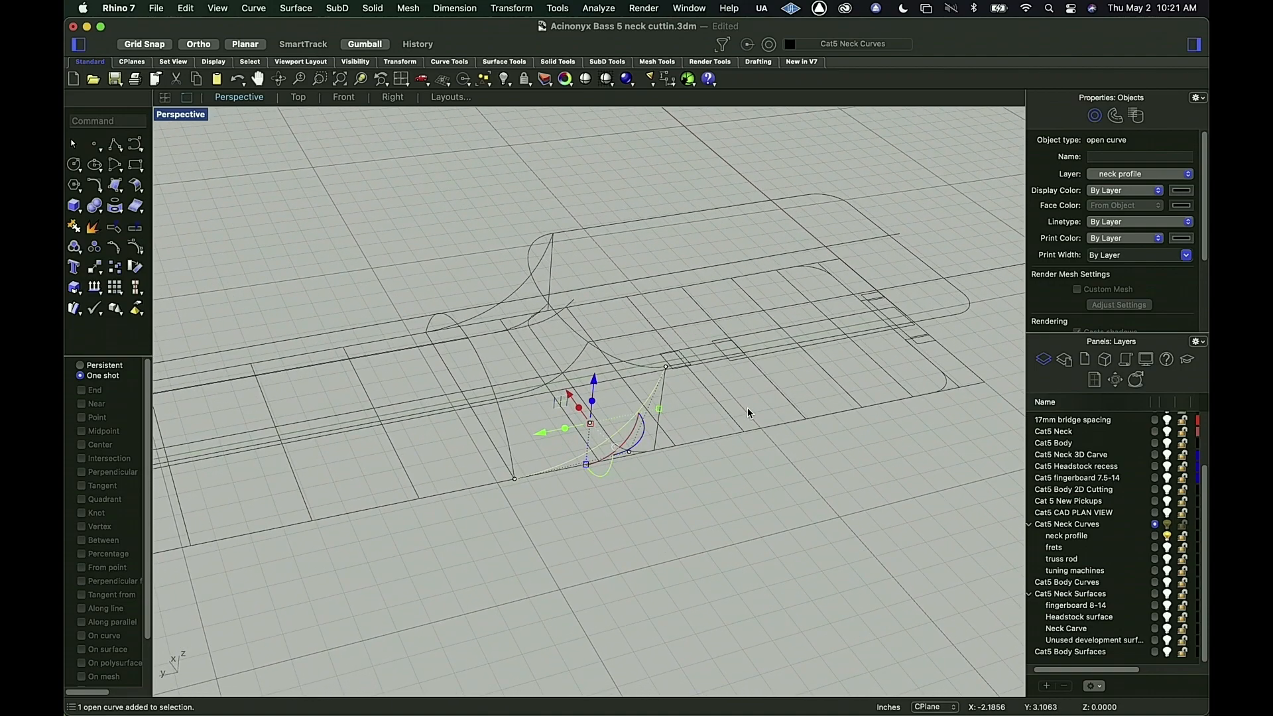
right_click_drag(595, 418, 596, 429)
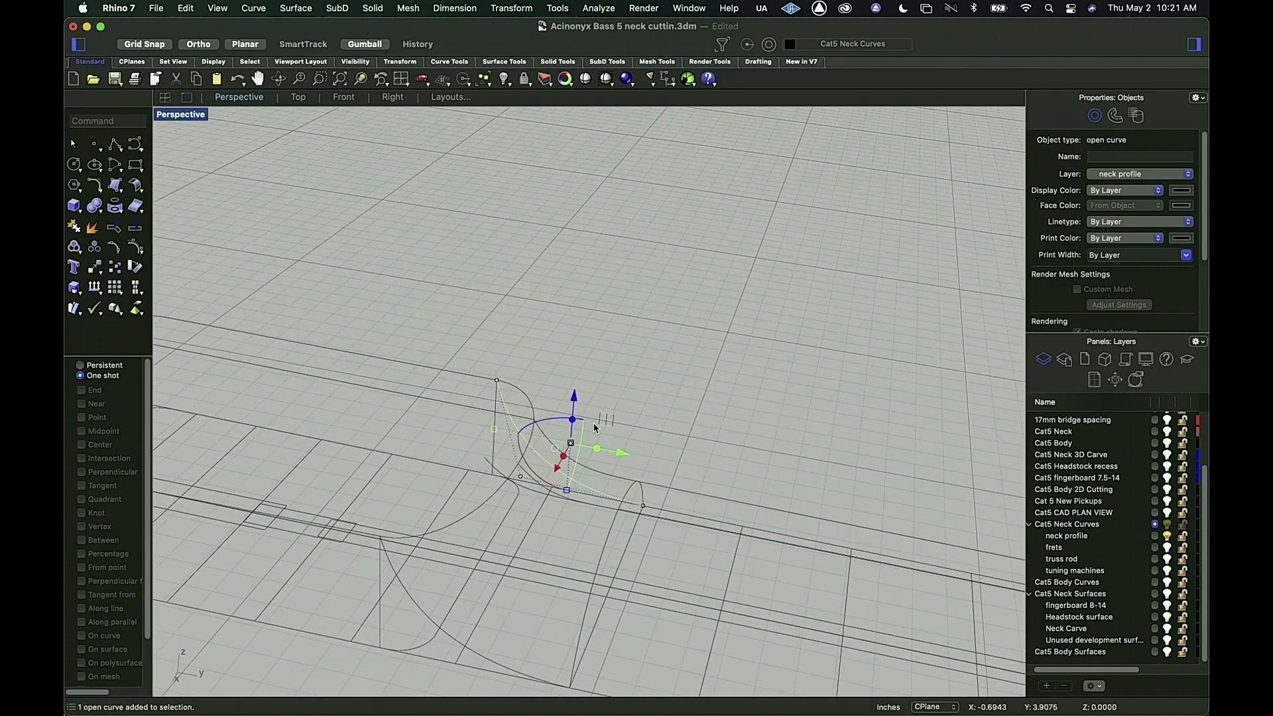
right_click_drag(693, 342, 736, 234, "shift")
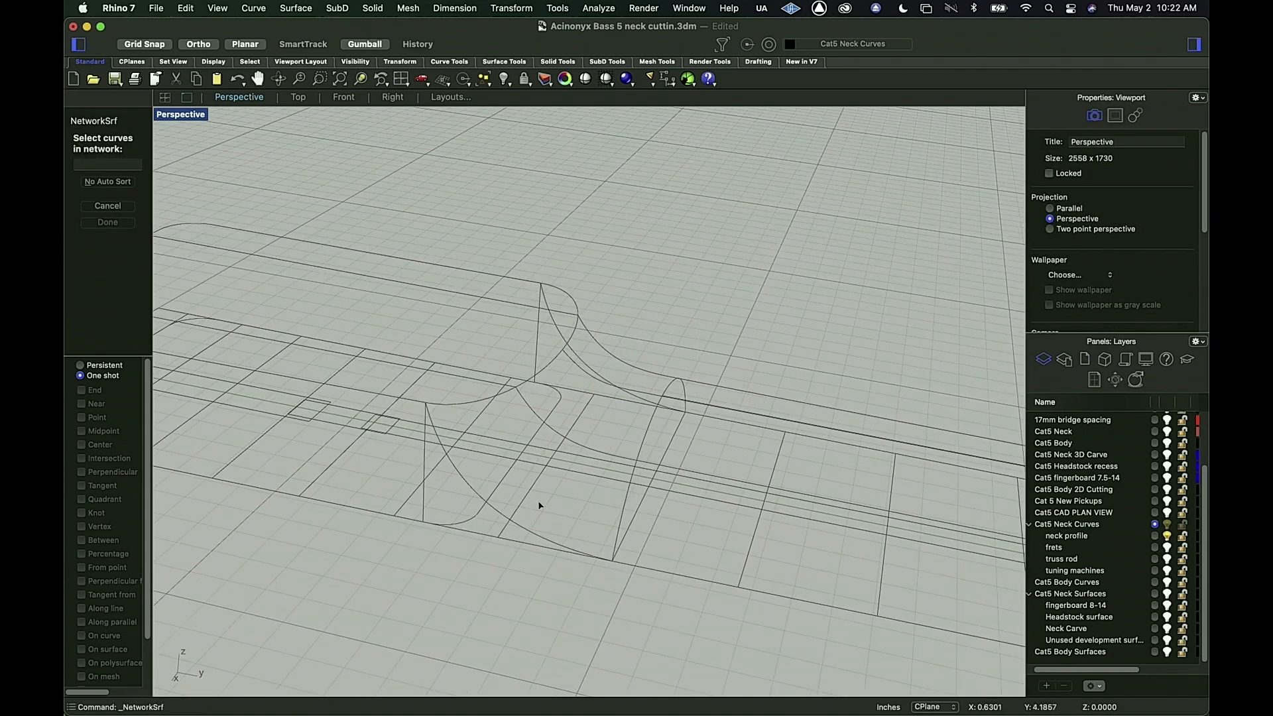
Step: Generate a network surface preview from the heel outline arc, the neck cross-section, and the side and lengthwise transition curves
right_click_drag(539, 506, 540, 506)
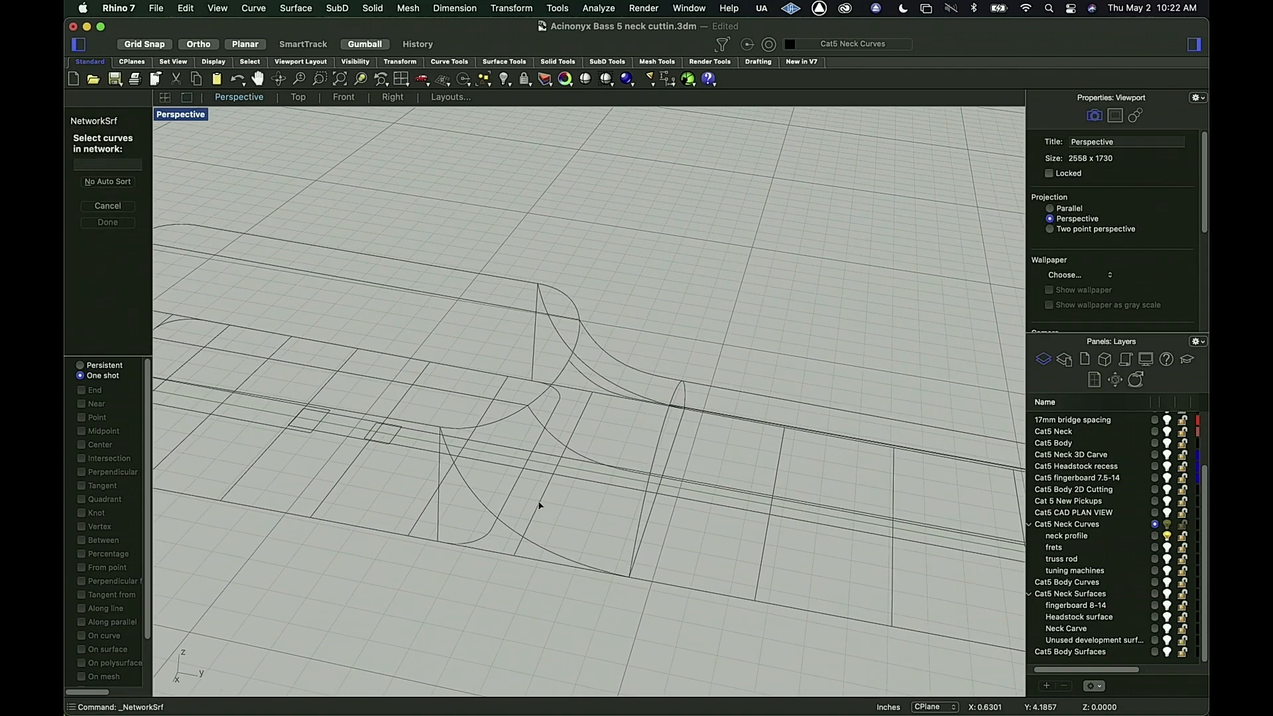
left_click(557, 385)
left_click(662, 435)
right_click_drag(602, 421, 602, 421)
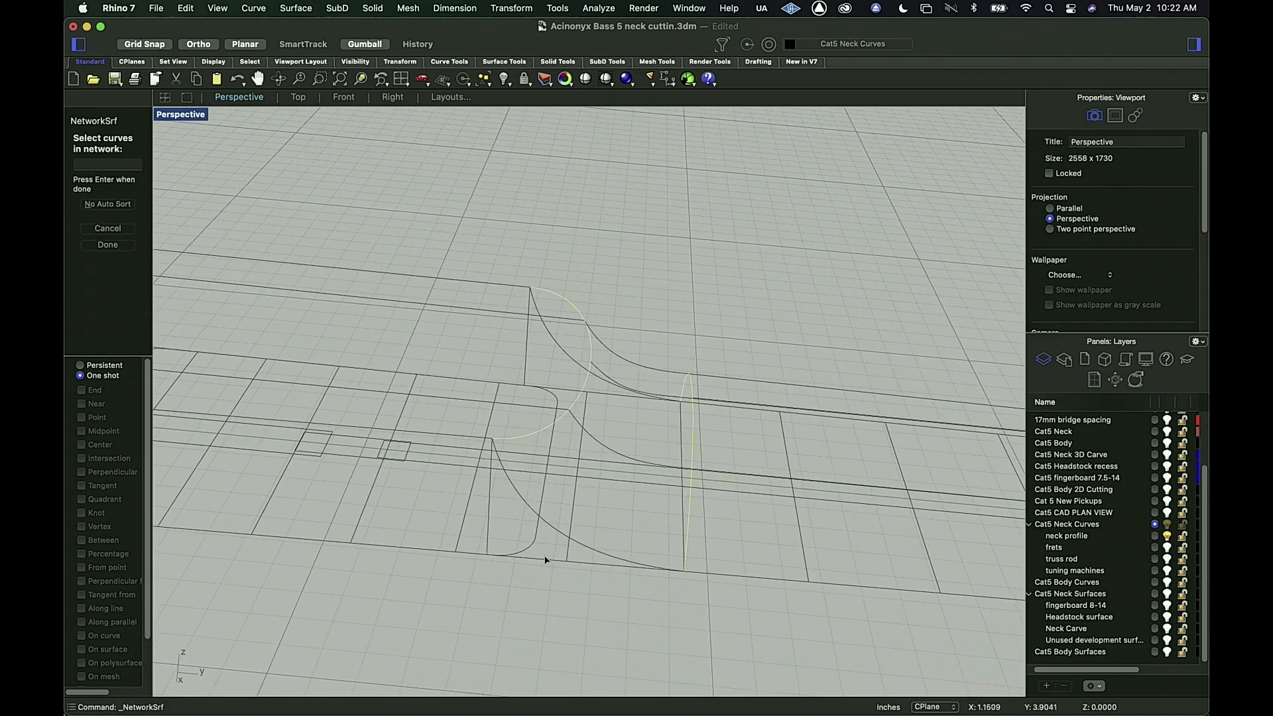
left_click(558, 532)
left_click(601, 449)
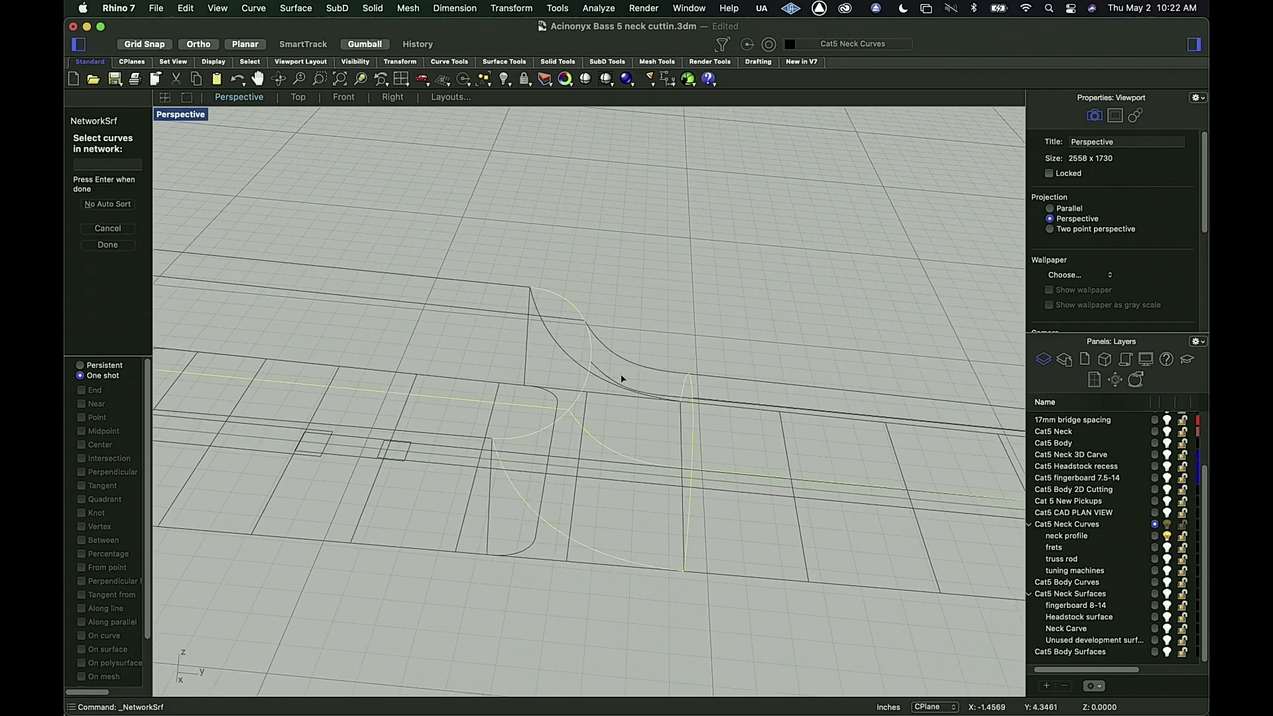
right_click_drag(605, 378, 589, 372)
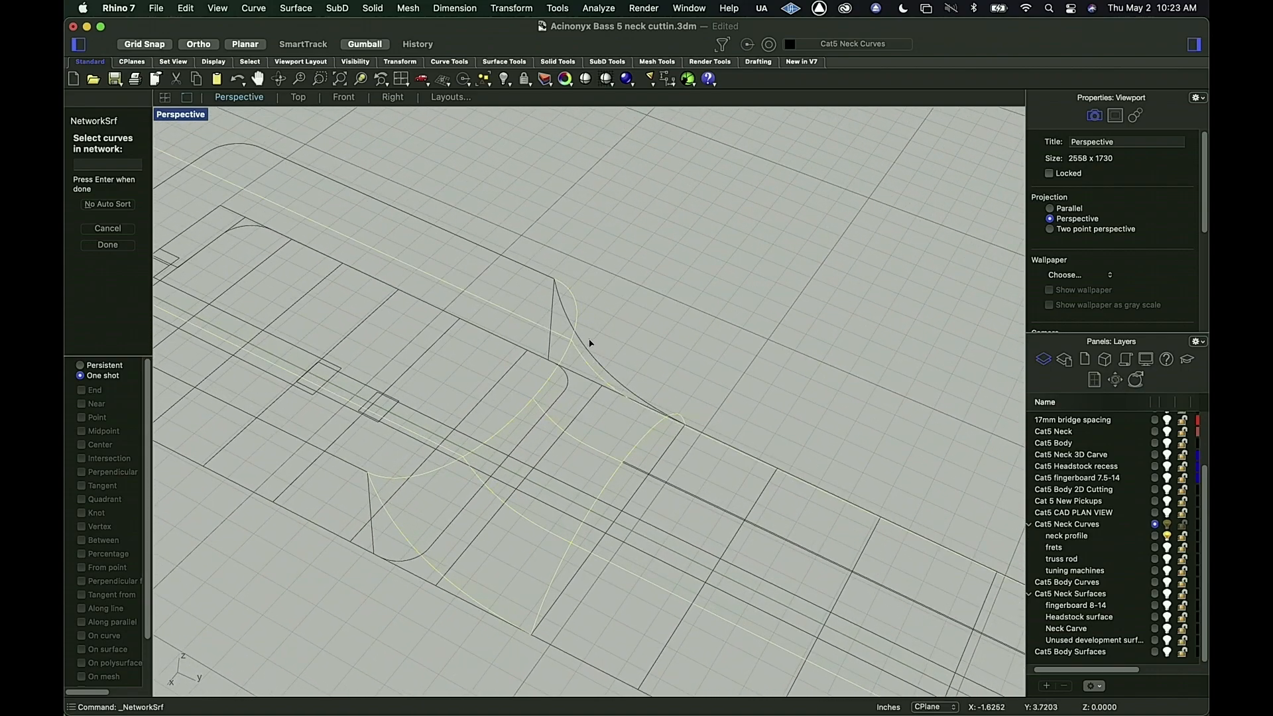
left_click(589, 345)
key("Return")
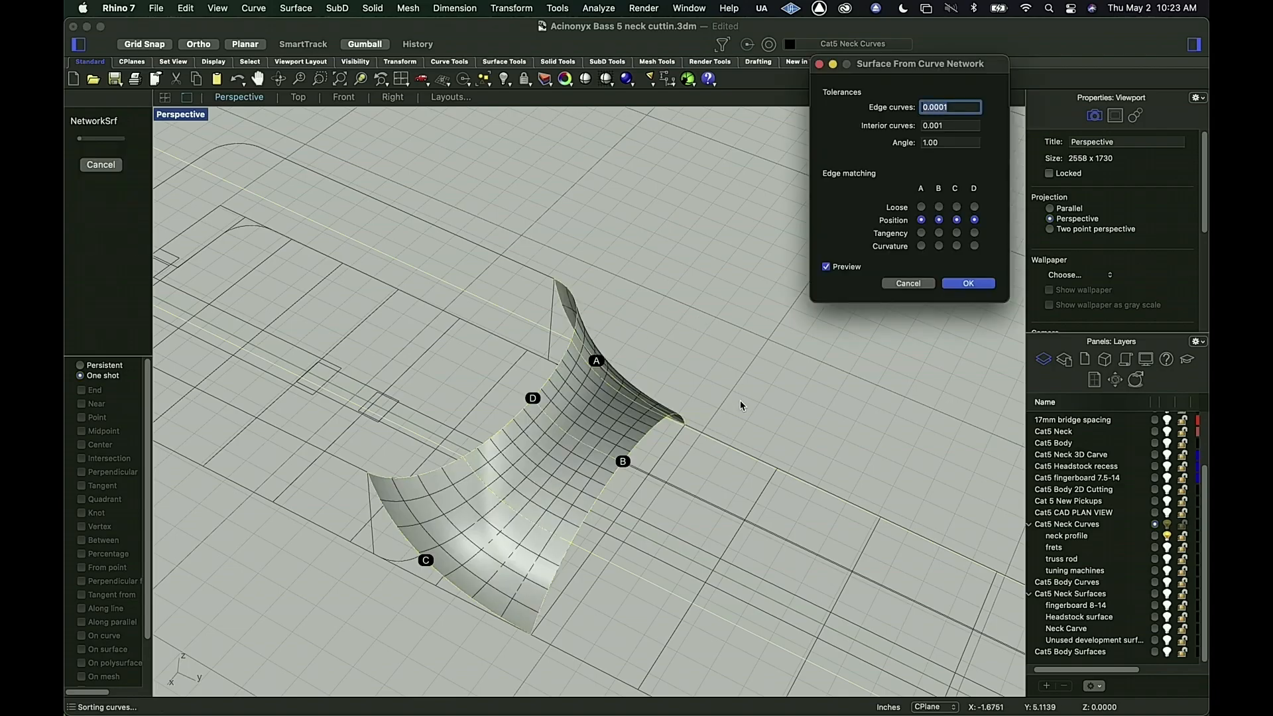
Step: Set edges B and D of the heel network surface to Tangency with A and C at Position, and create the surface
mouse_move(705, 416)
right_mouse_down()
mouse_move(750, 404)
mouse_move(685, 344)
mouse_move(643, 392)
mouse_move(592, 415)
mouse_move(747, 421)
mouse_move(734, 397)
mouse_move(710, 397)
right_mouse_up()
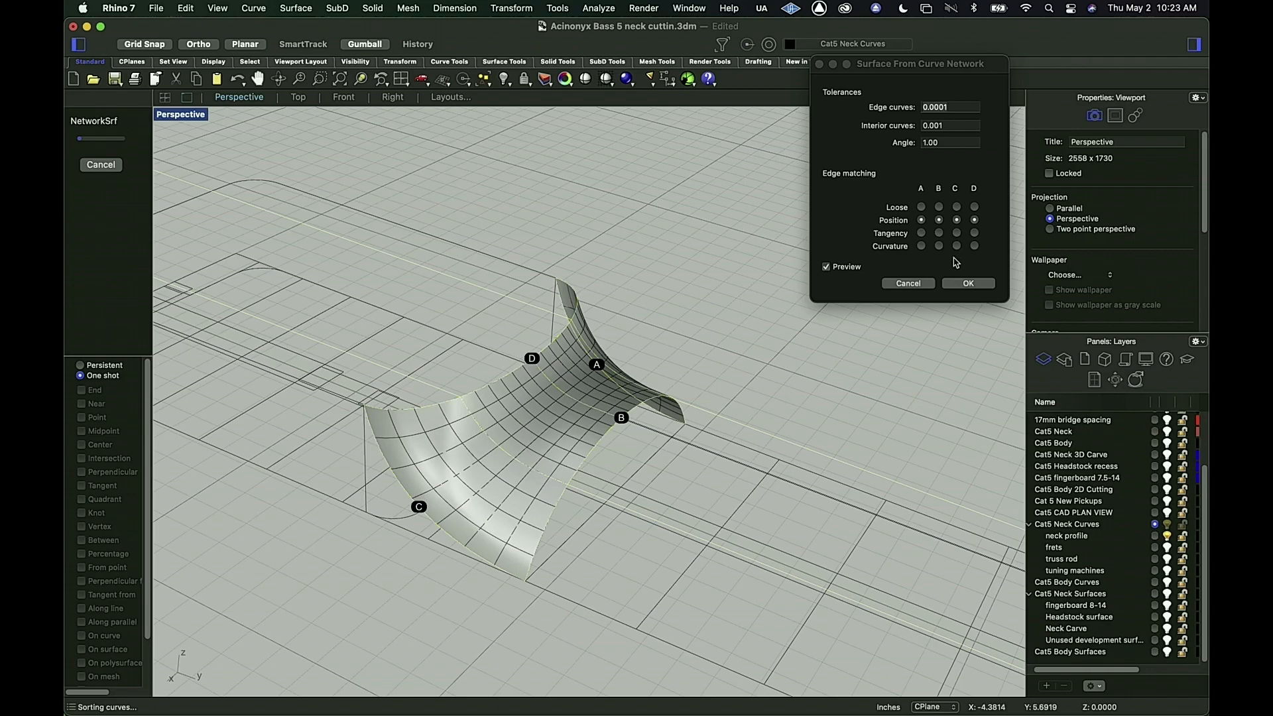
left_click(941, 235)
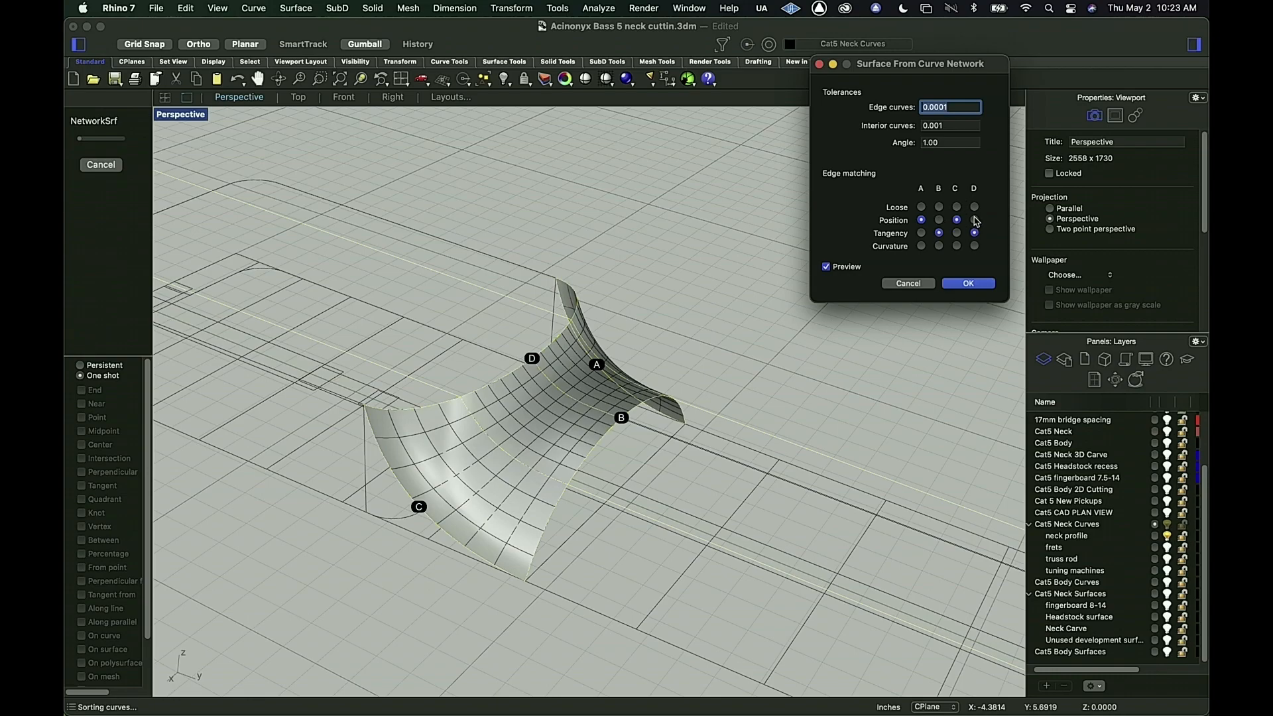
left_click(827, 268)
left_click(827, 267)
left_click(968, 284)
Step: Inspect the finished heel transition surface along the neck from low and distant viewpoints
right_click_drag(827, 350, 790, 245)
scroll(824, 301, "down", 8)
right_click_drag(868, 207, 537, 417, "shift")
scroll(590, 283, "down", 5)
scroll(590, 283, "down", 4)
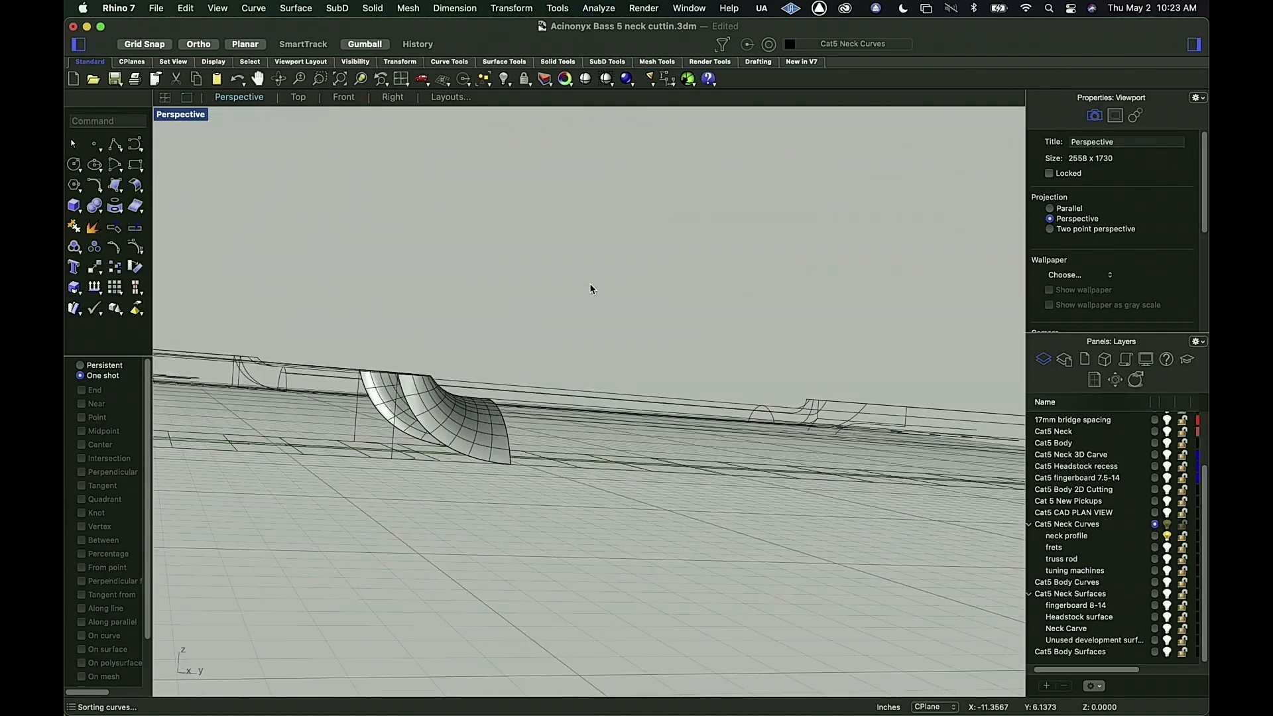
scroll(590, 284, "down", 3)
right_click_drag(650, 384, 494, 389)
scroll(495, 389, "up", 3)
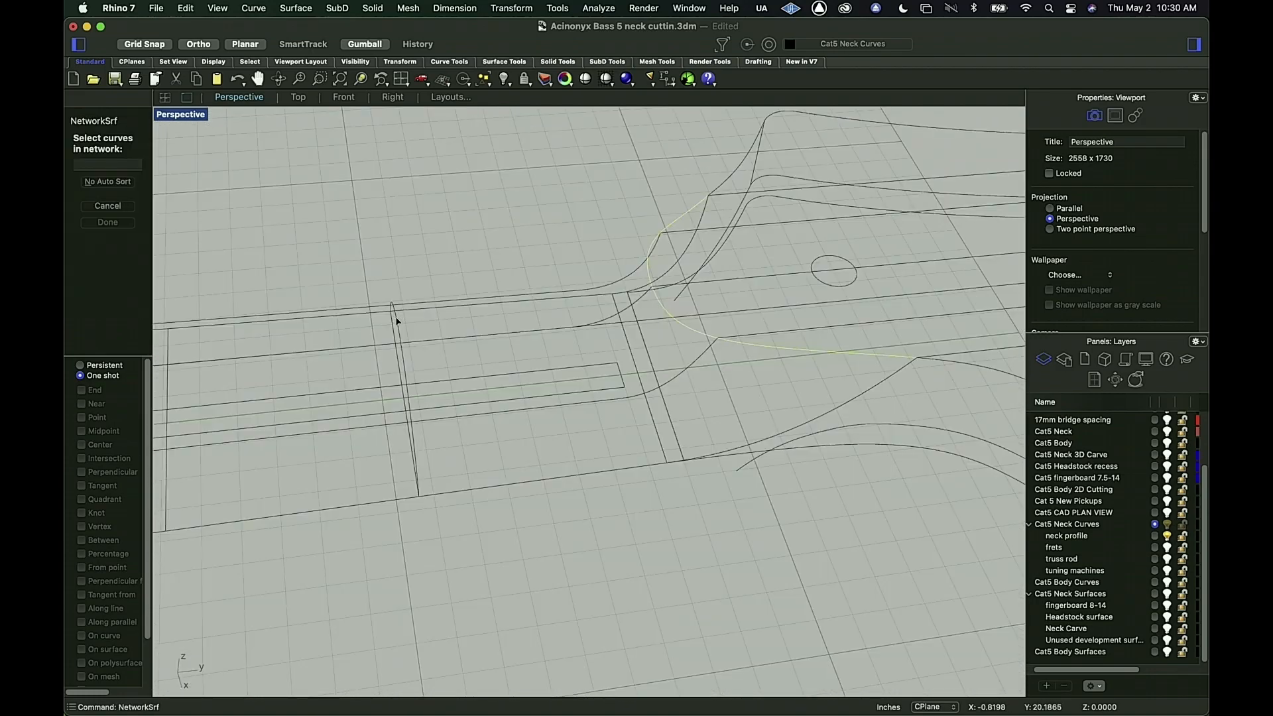
Step: Build the headstock transition network surface from the headstock arc, neck cross-section and lengthwise curves, with all four edges at Position
left_click(396, 321)
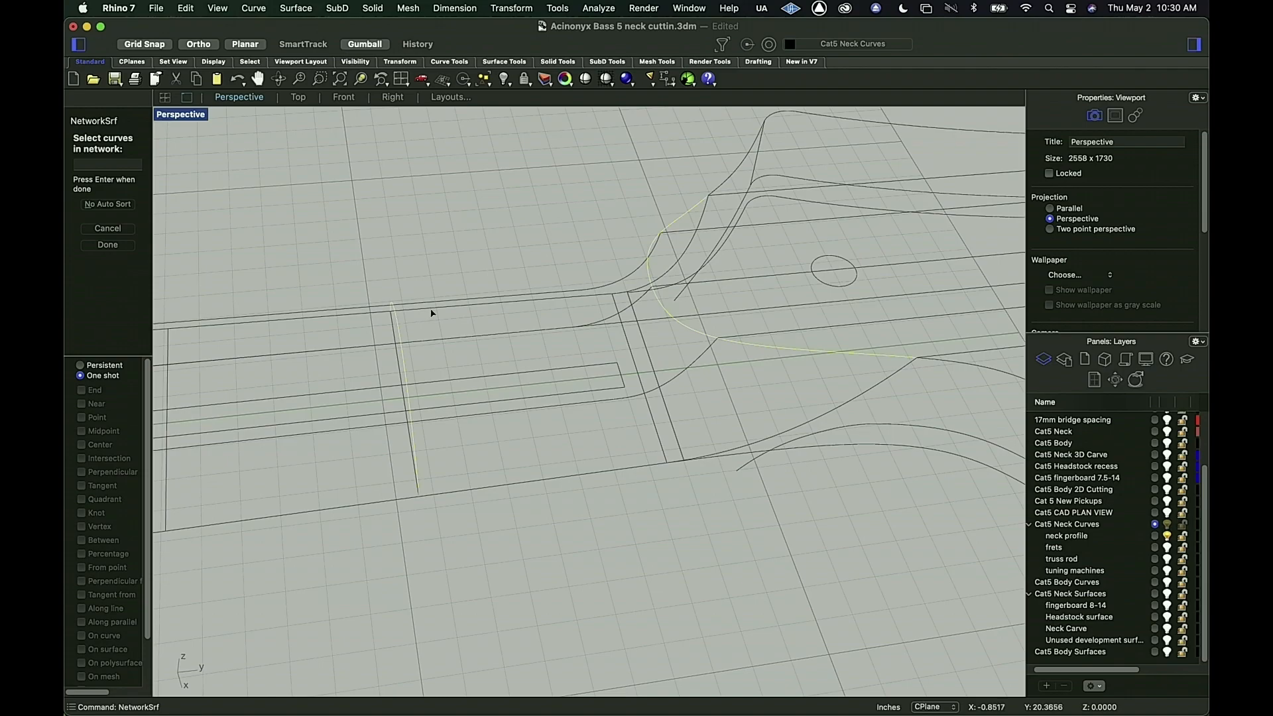
scroll(618, 288, "right", 5)
right_click_drag(617, 289, 516, 286)
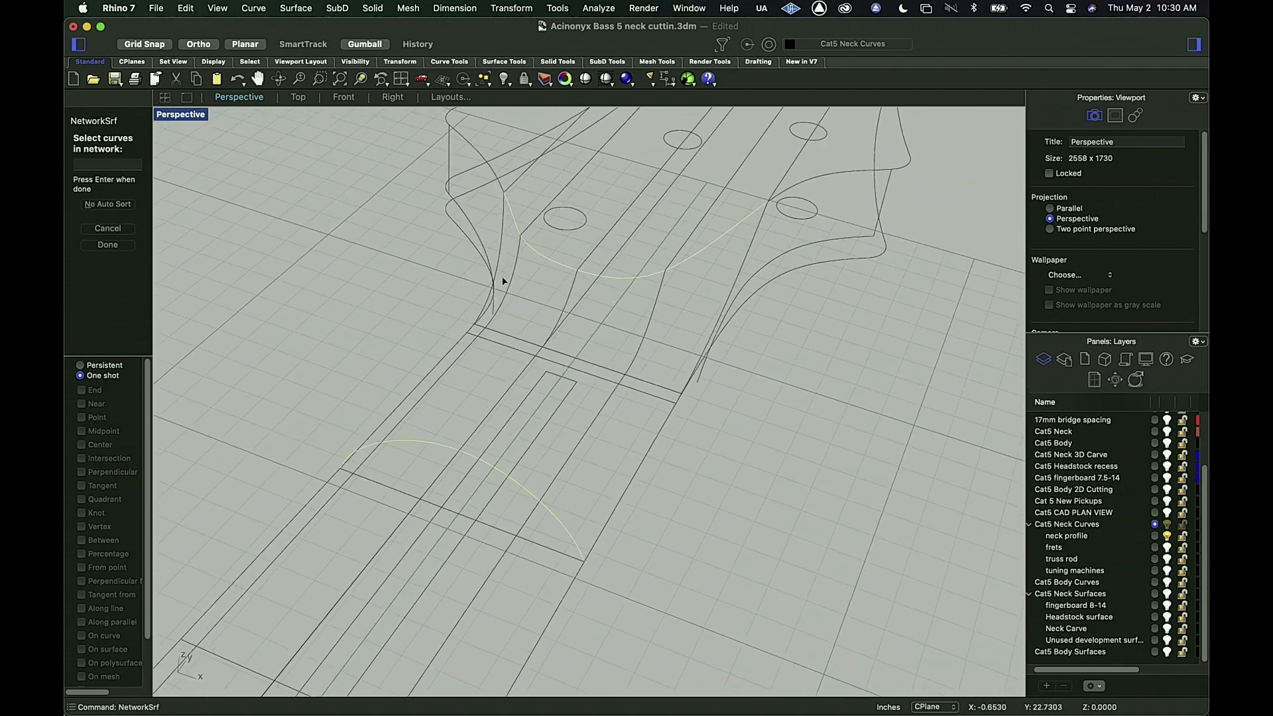
left_click(504, 230)
left_click(573, 297)
left_click(655, 308)
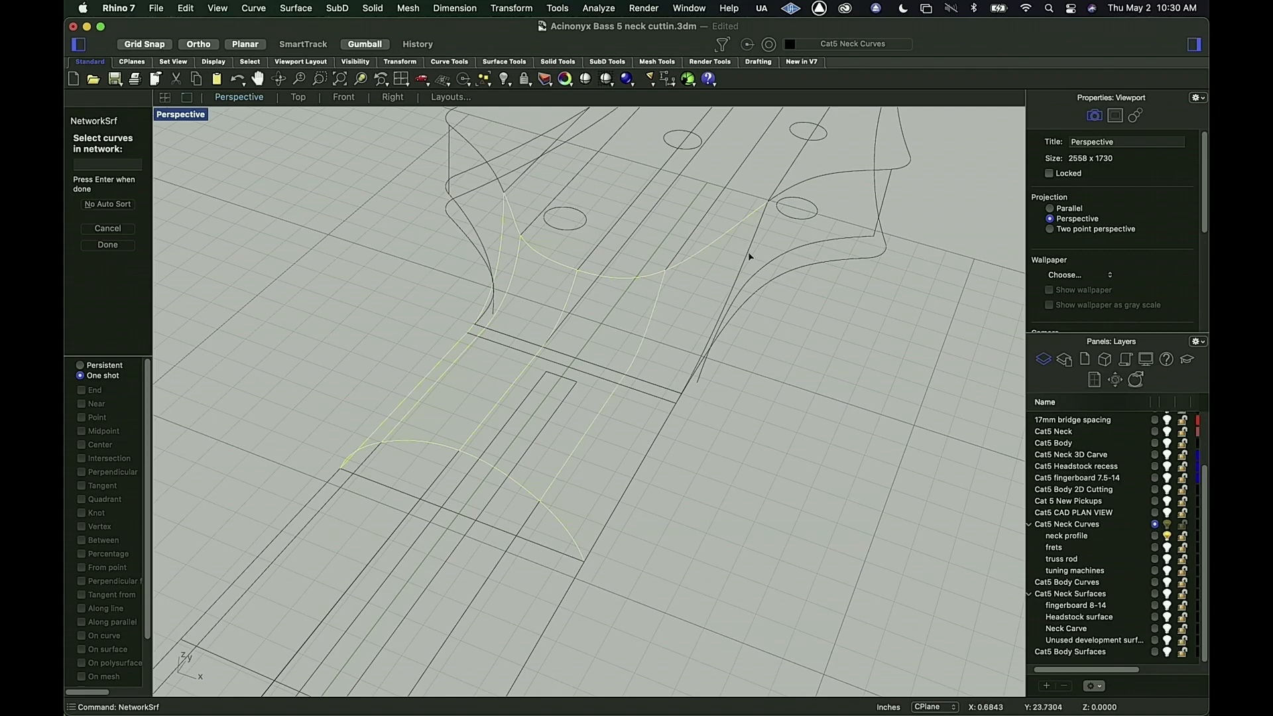
left_click(750, 245)
key("Return")
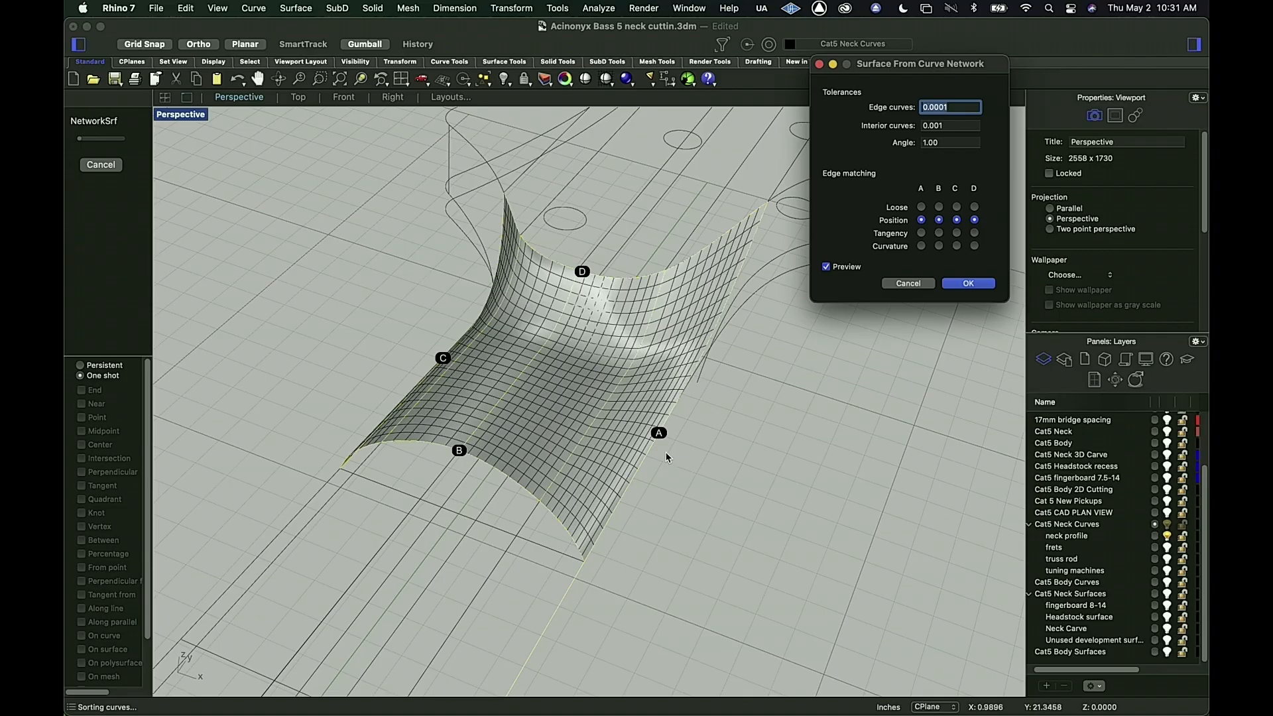
mouse_move(706, 486)
right_mouse_down()
mouse_move(660, 479)
mouse_move(769, 479)
mouse_move(710, 528)
mouse_move(670, 464)
mouse_move(708, 478)
right_mouse_up()
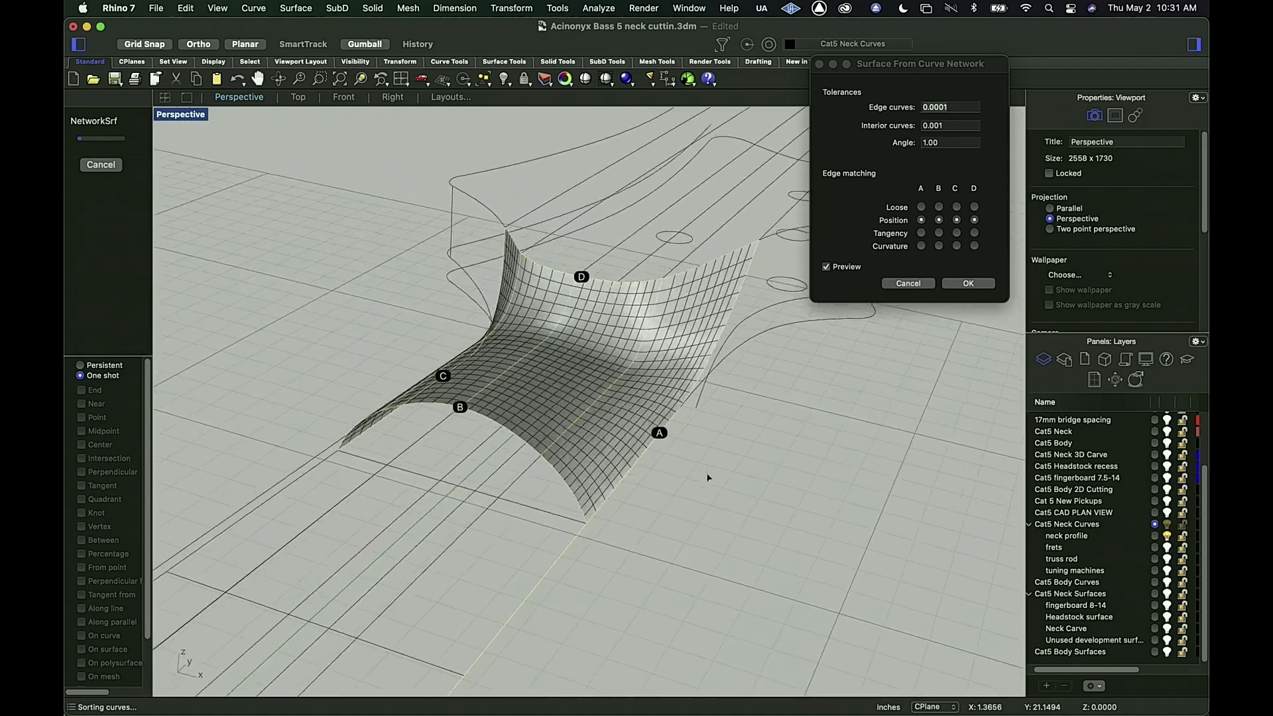
left_click(969, 283)
Step: Select the neck's side profile curve and check how it runs between the heel and headstock transition surfaces
left_click(561, 558)
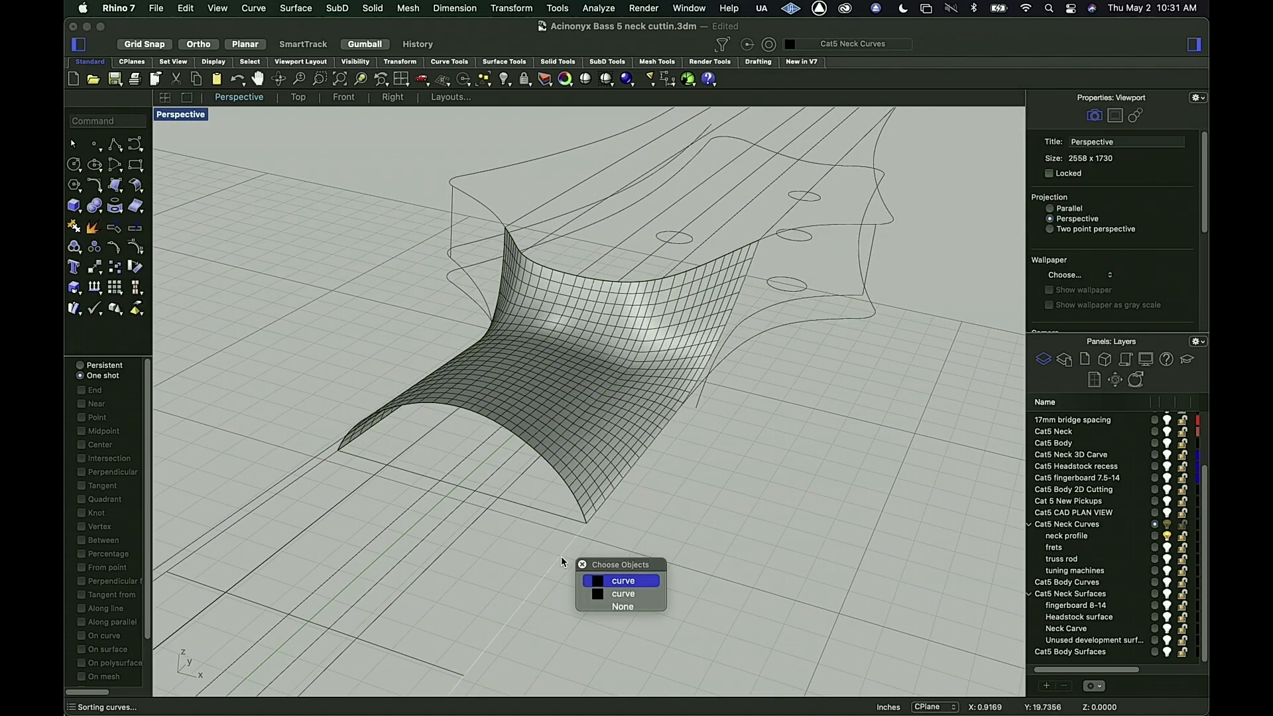
left_click(601, 596)
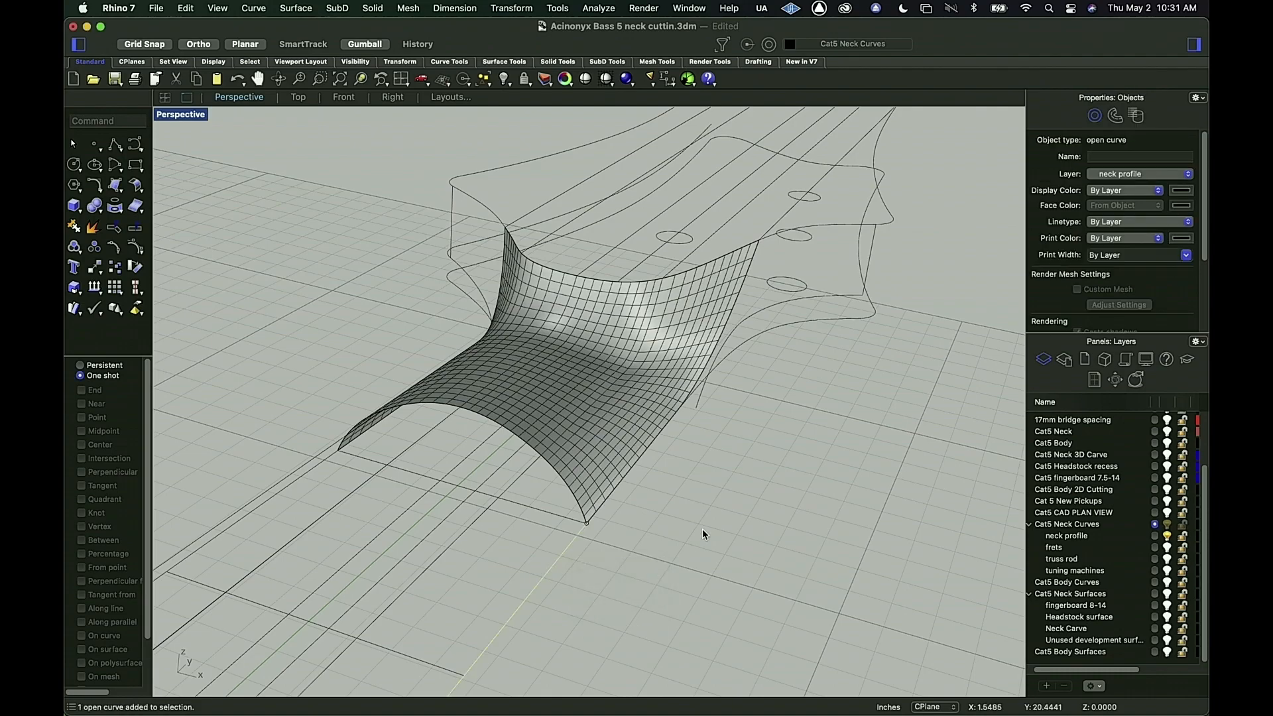
scroll(703, 528, "down", 5)
right_click_drag(648, 583, 649, 531, "shift")
scroll(961, 353, "down", 5)
scroll(649, 531, "up", 5)
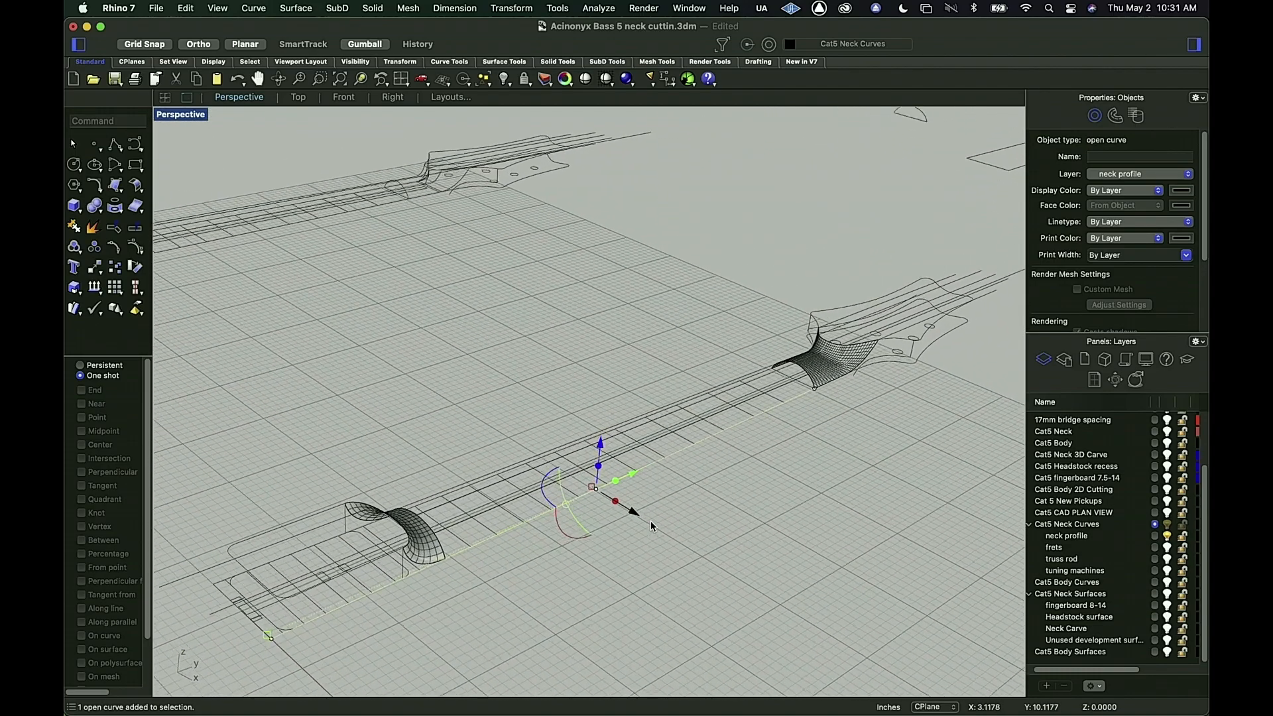
right_click_drag(651, 524, 717, 534, "shift")
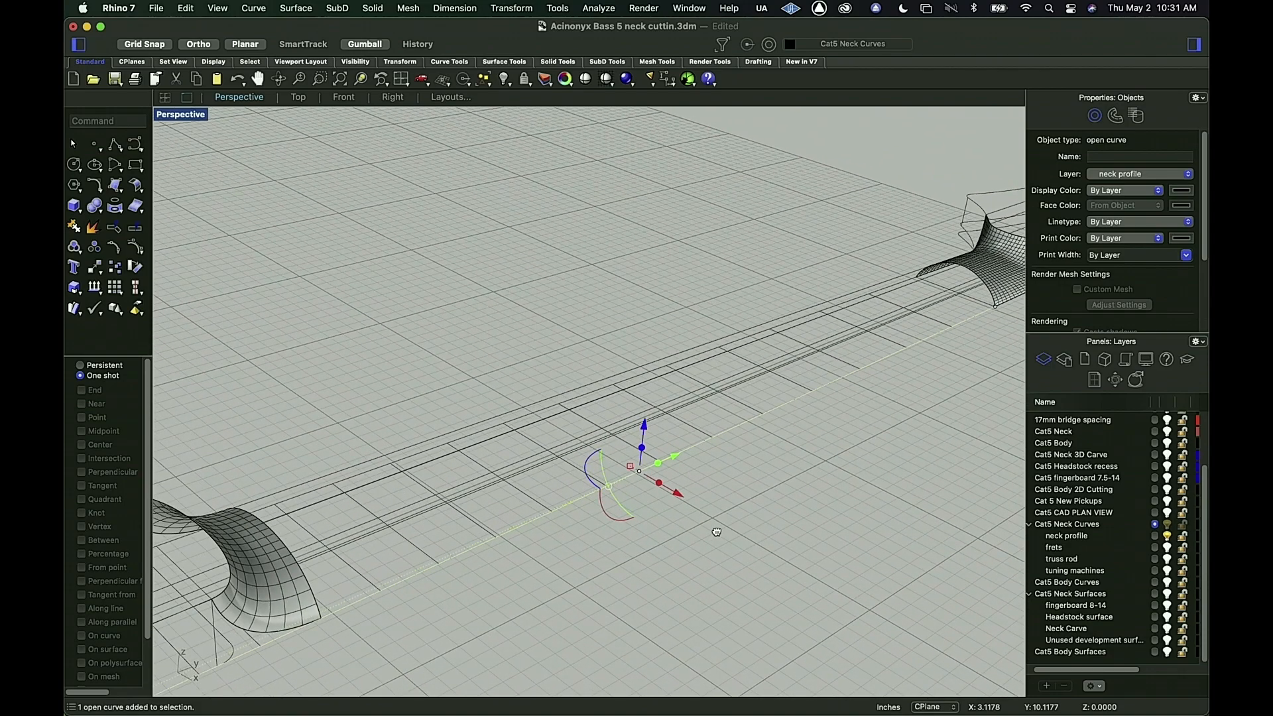
left_click(726, 496)
Step: Start a network surface for the neck shaft, picking the headstock transition's surface edge as its end
type("net")
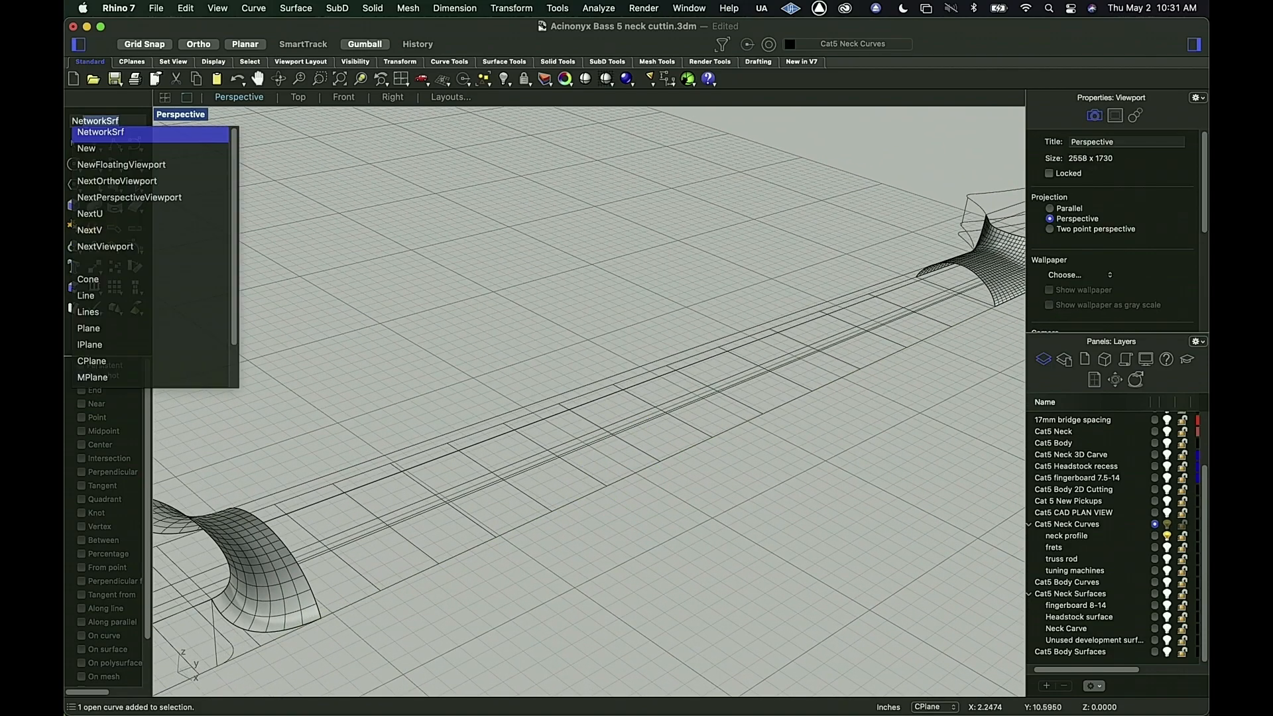
key("Return")
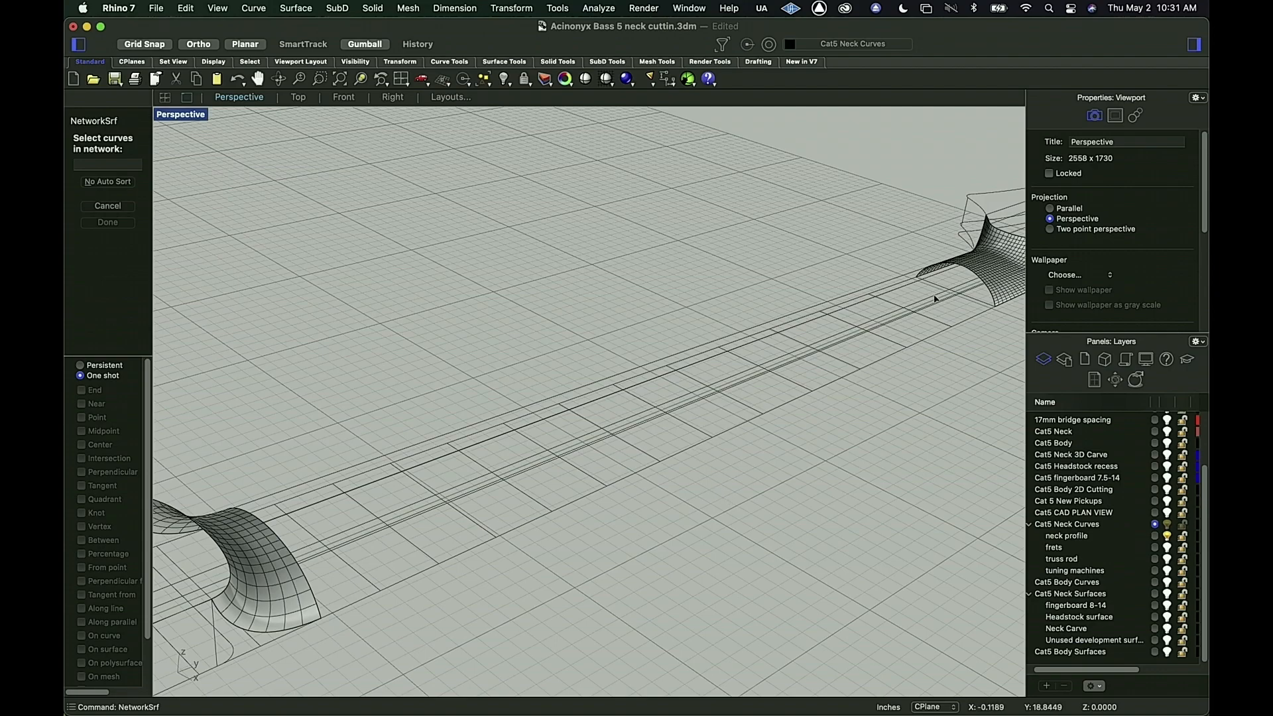
left_click(965, 270)
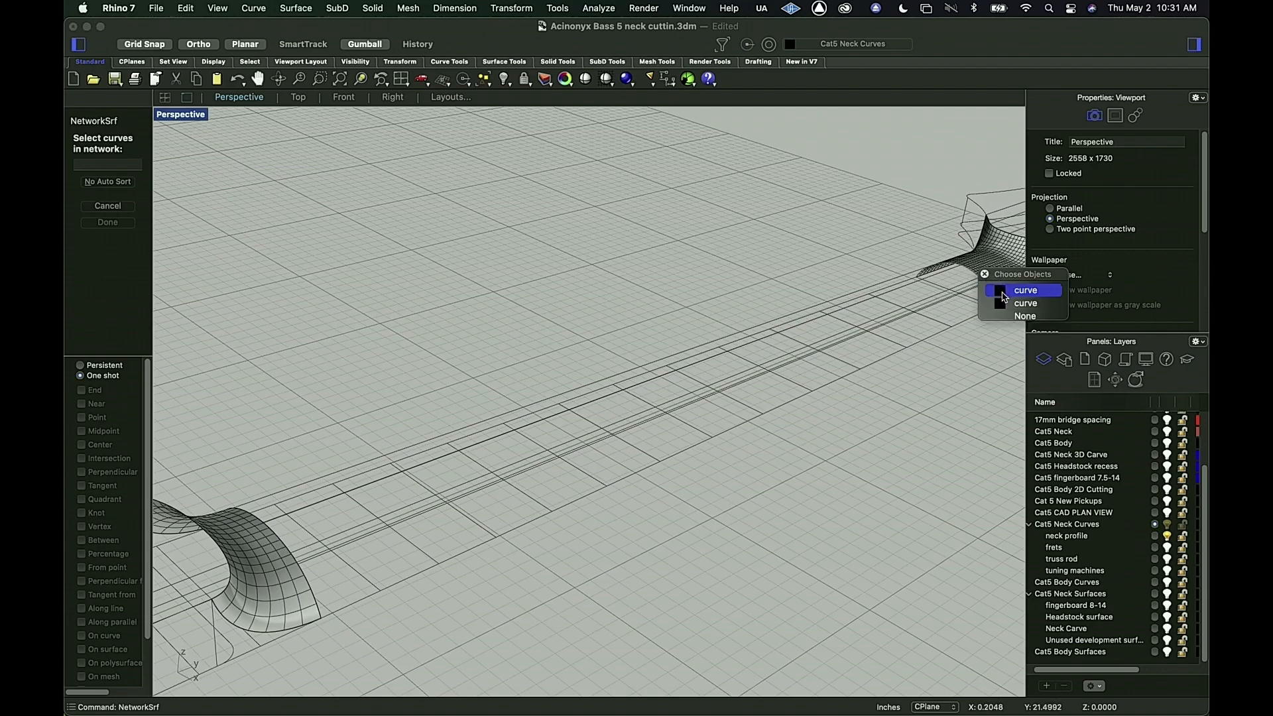
left_click(905, 220)
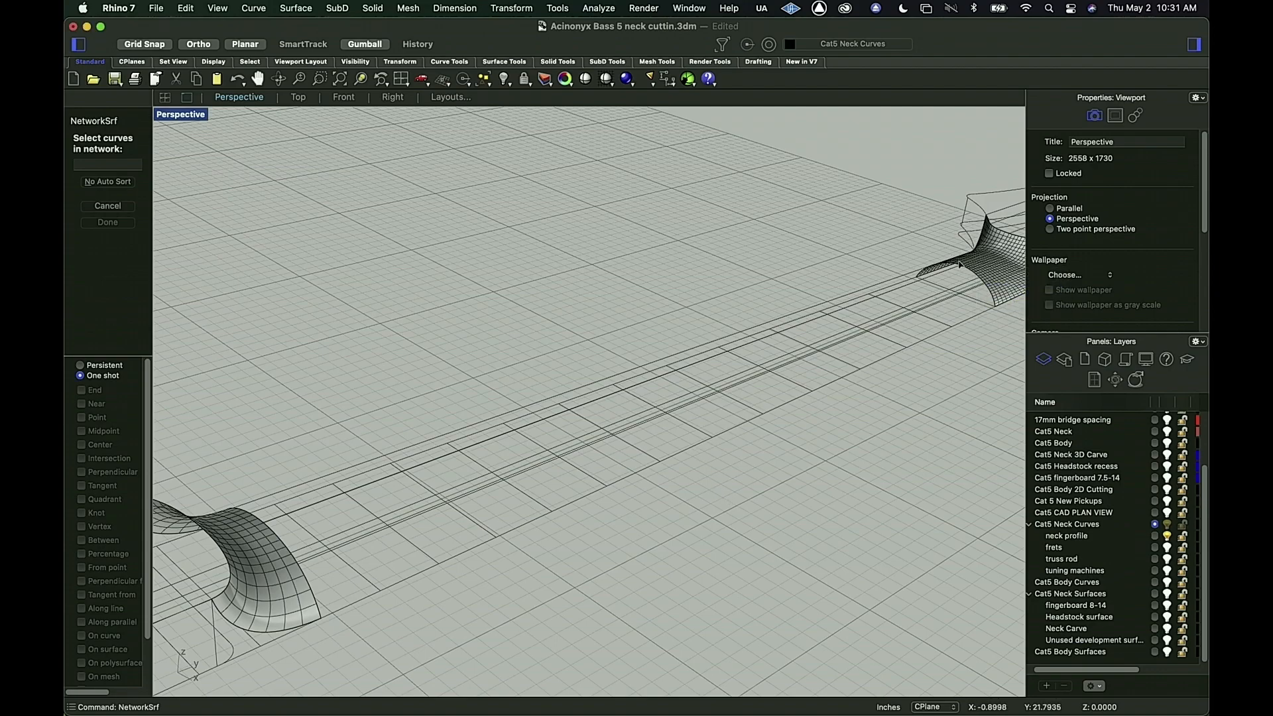
scroll(968, 270, "up", 3)
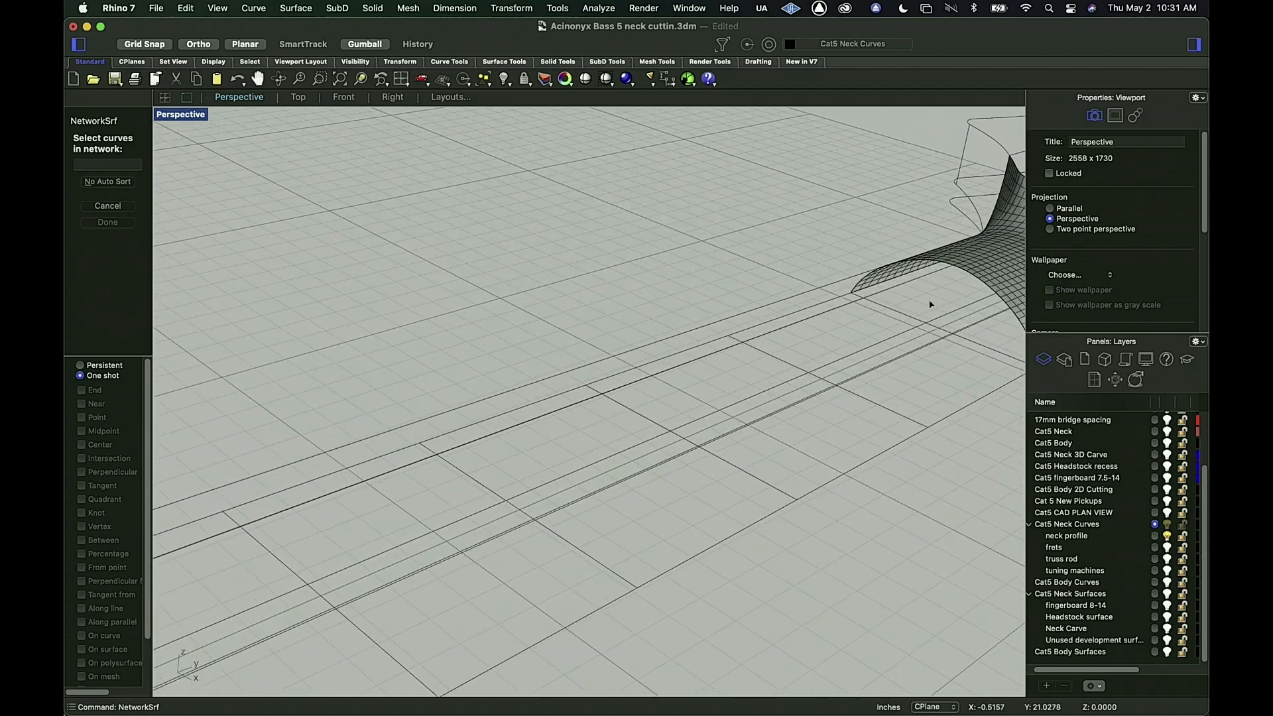
left_click(965, 271)
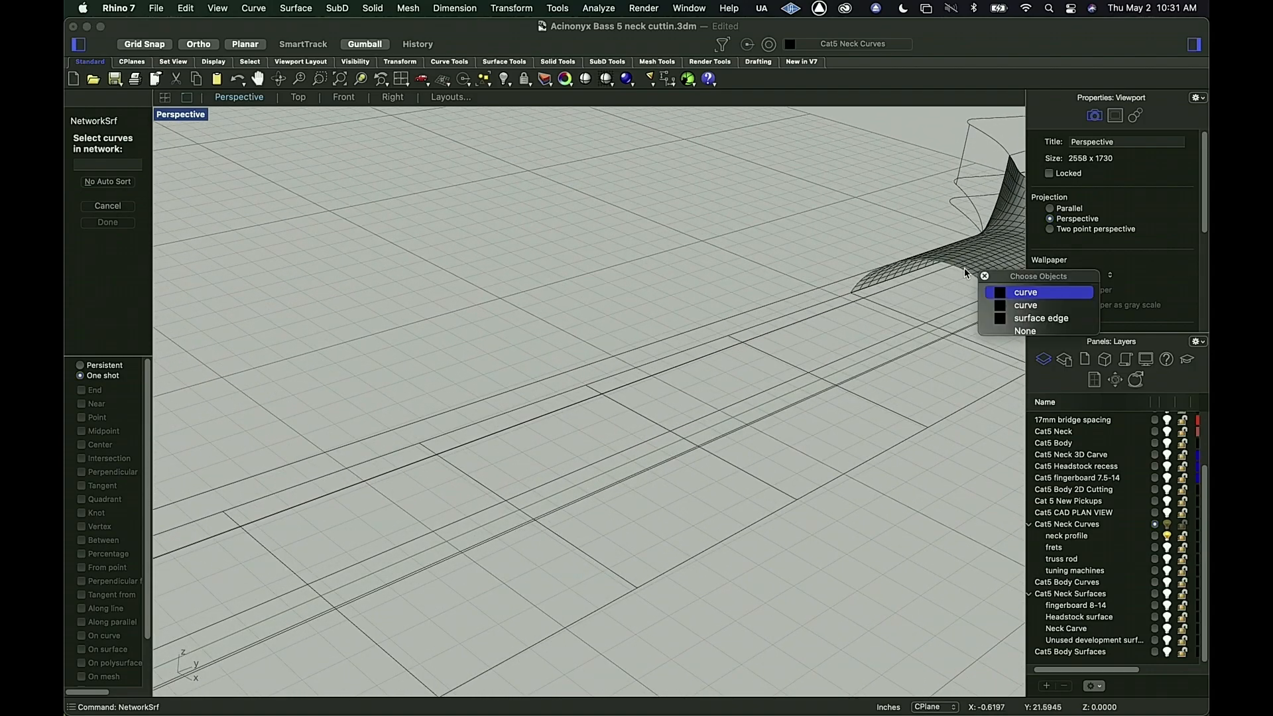
left_click(1002, 319)
scroll(726, 297, "down", 5)
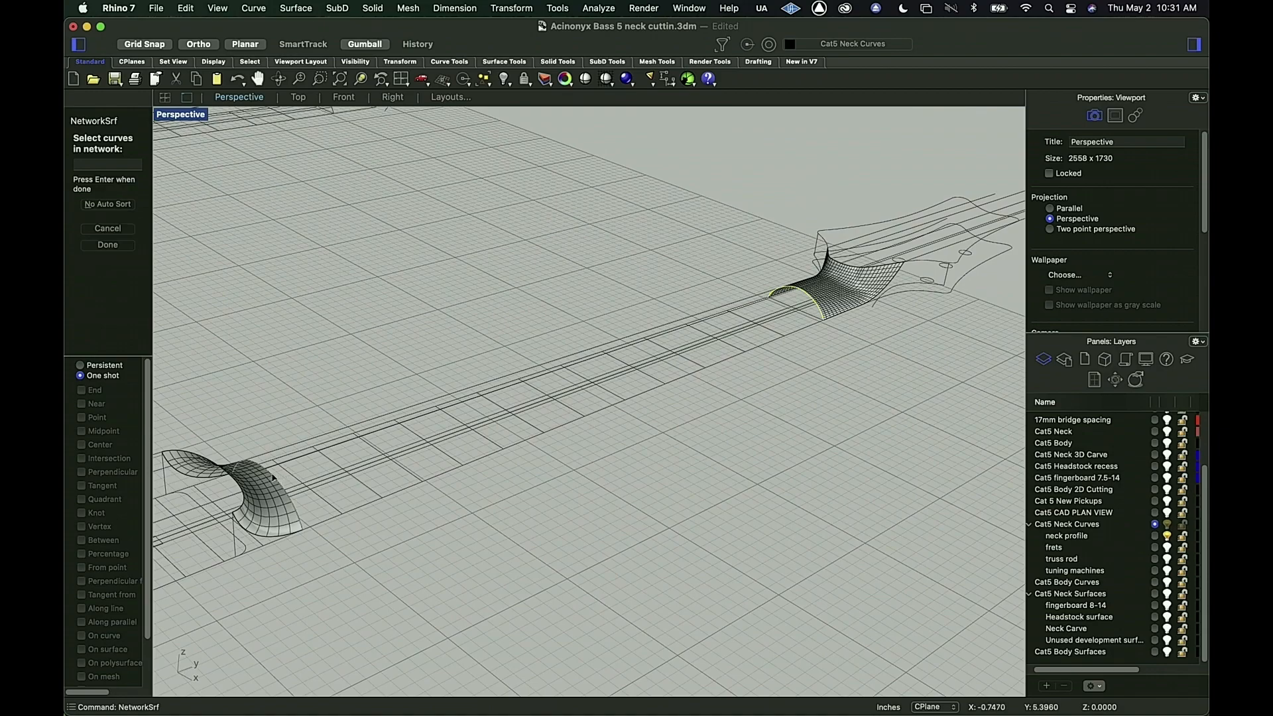
Step: Add the lengthwise profile curves along both sides and the back of the neck to the network selection
scroll(357, 513, "up", 5)
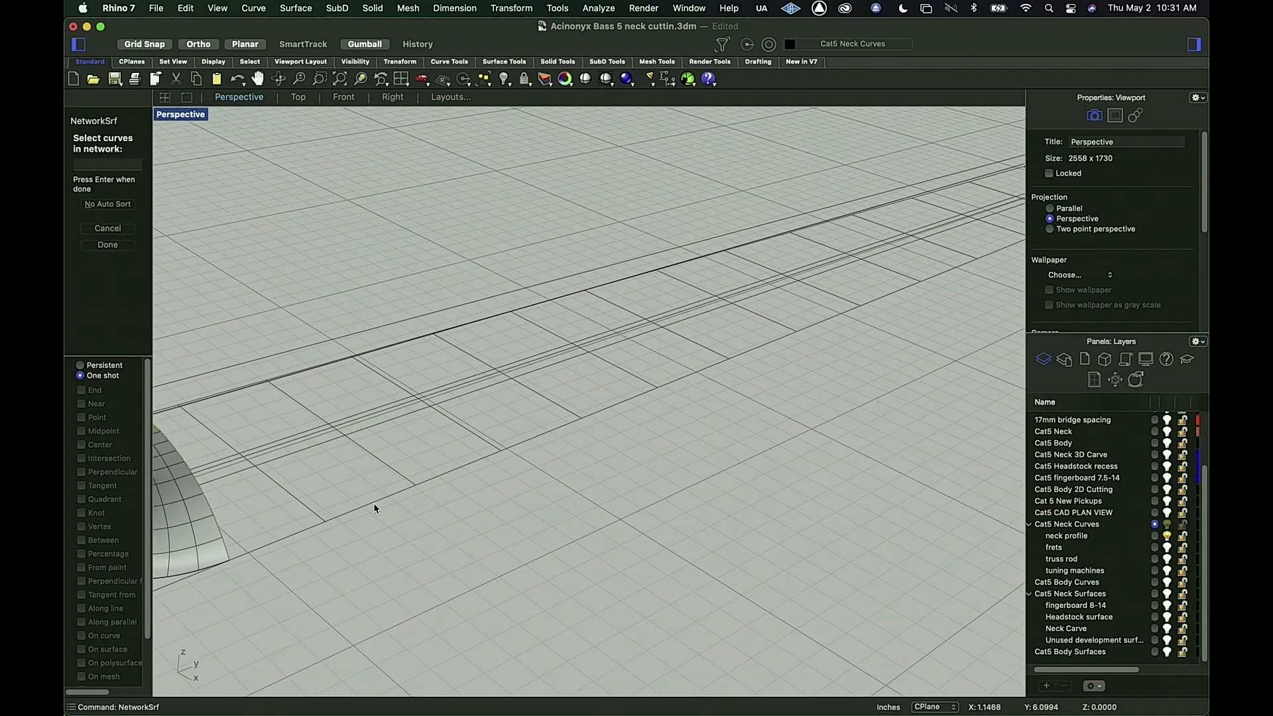
left_click(373, 503)
left_click(413, 528)
right_click_drag(345, 464, 648, 445)
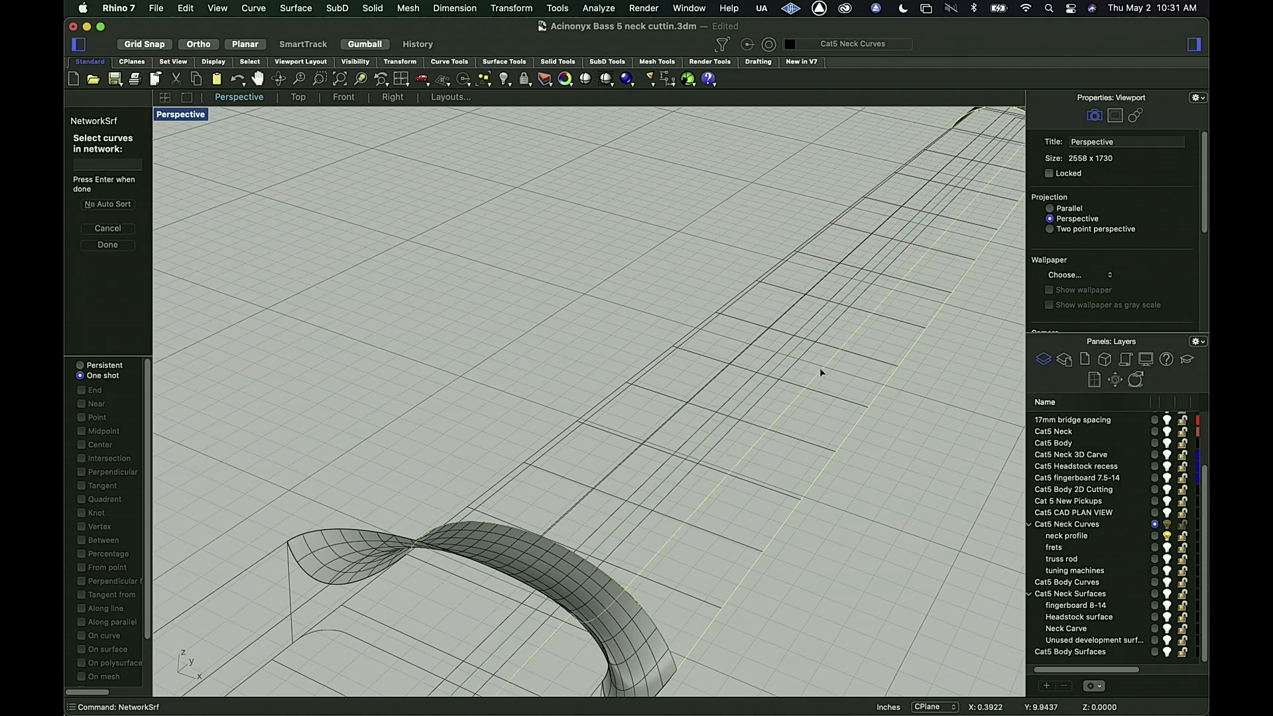
scroll(741, 357, "up", 3)
right_click_drag(708, 379, 708, 383)
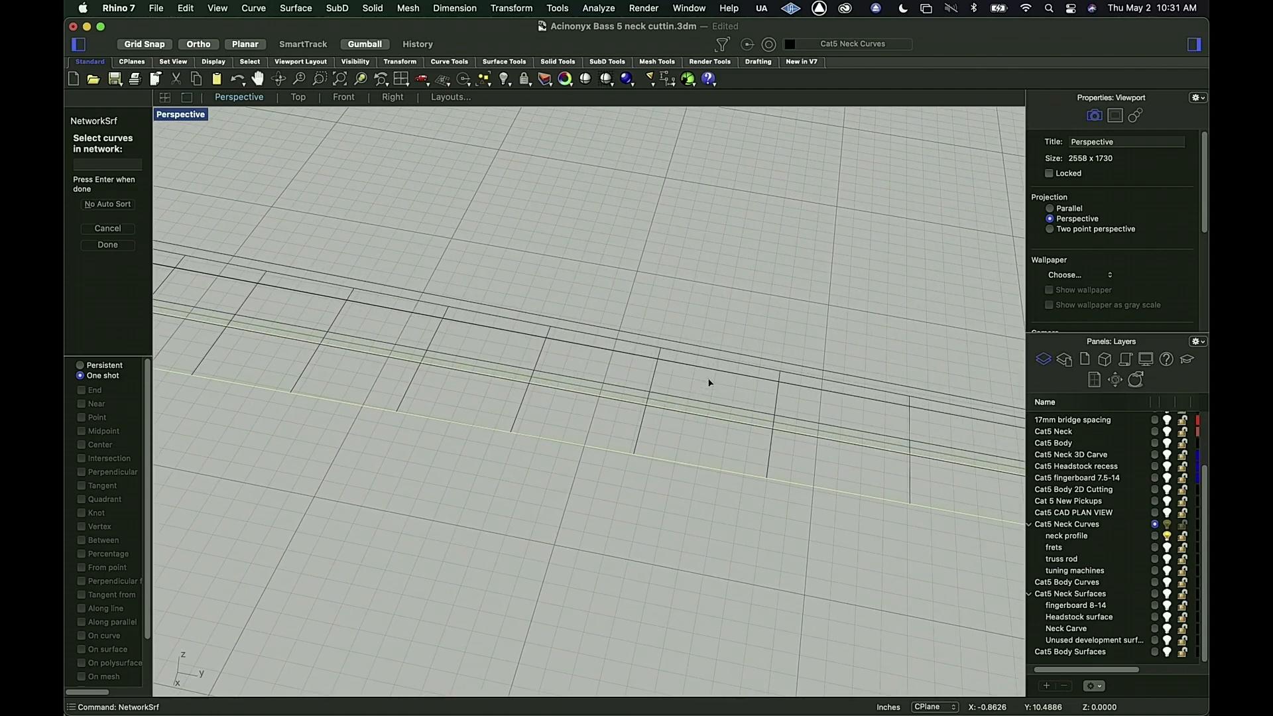
left_click(597, 357)
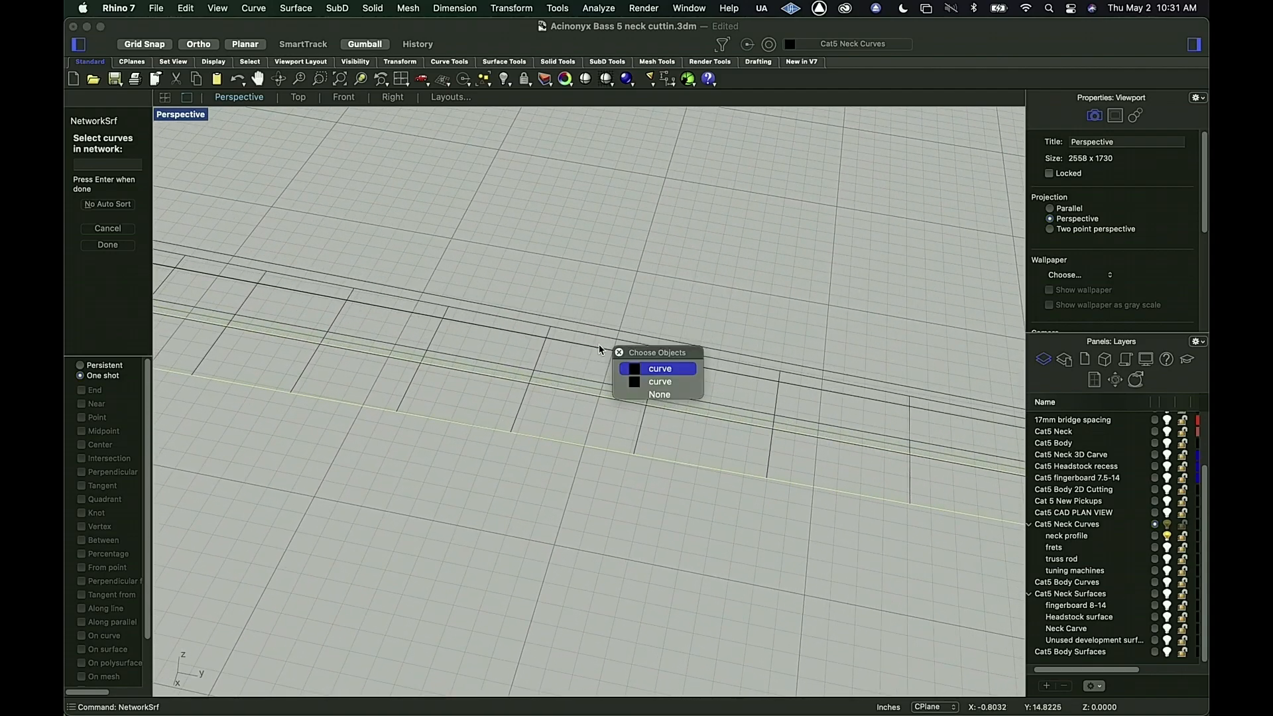
left_click(646, 371)
right_click_drag(631, 357, 630, 356)
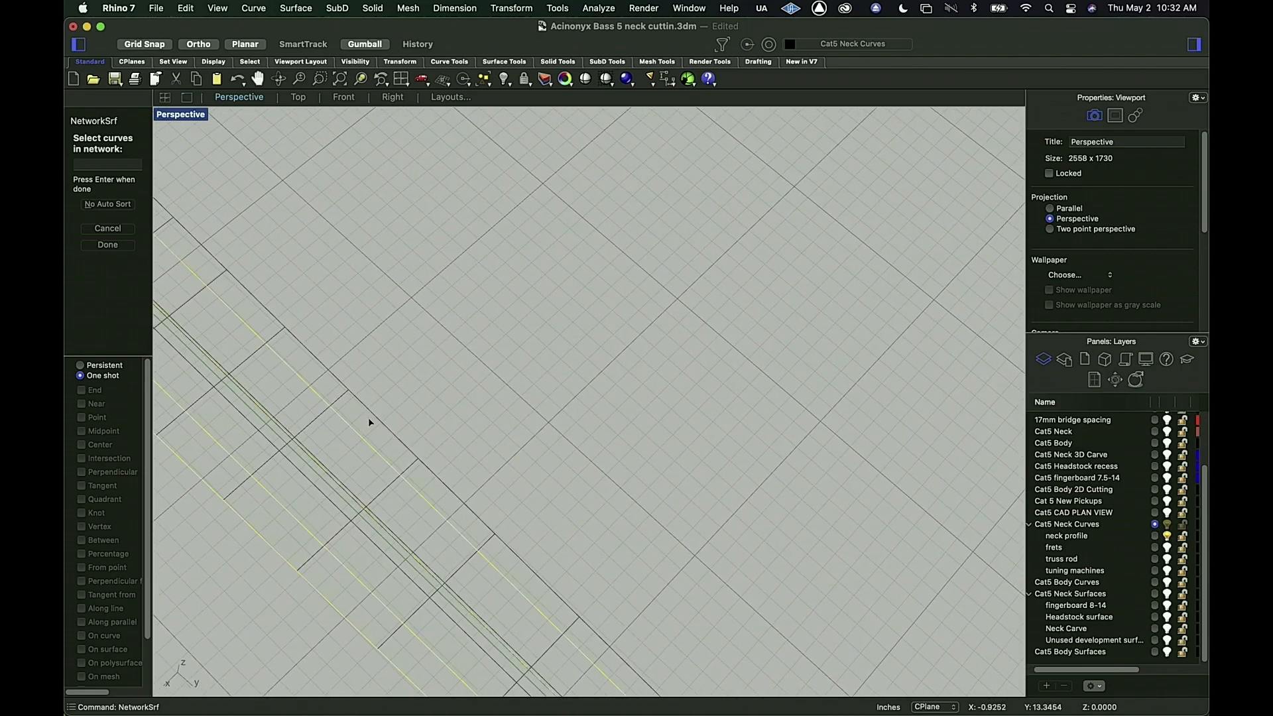
left_click(389, 423)
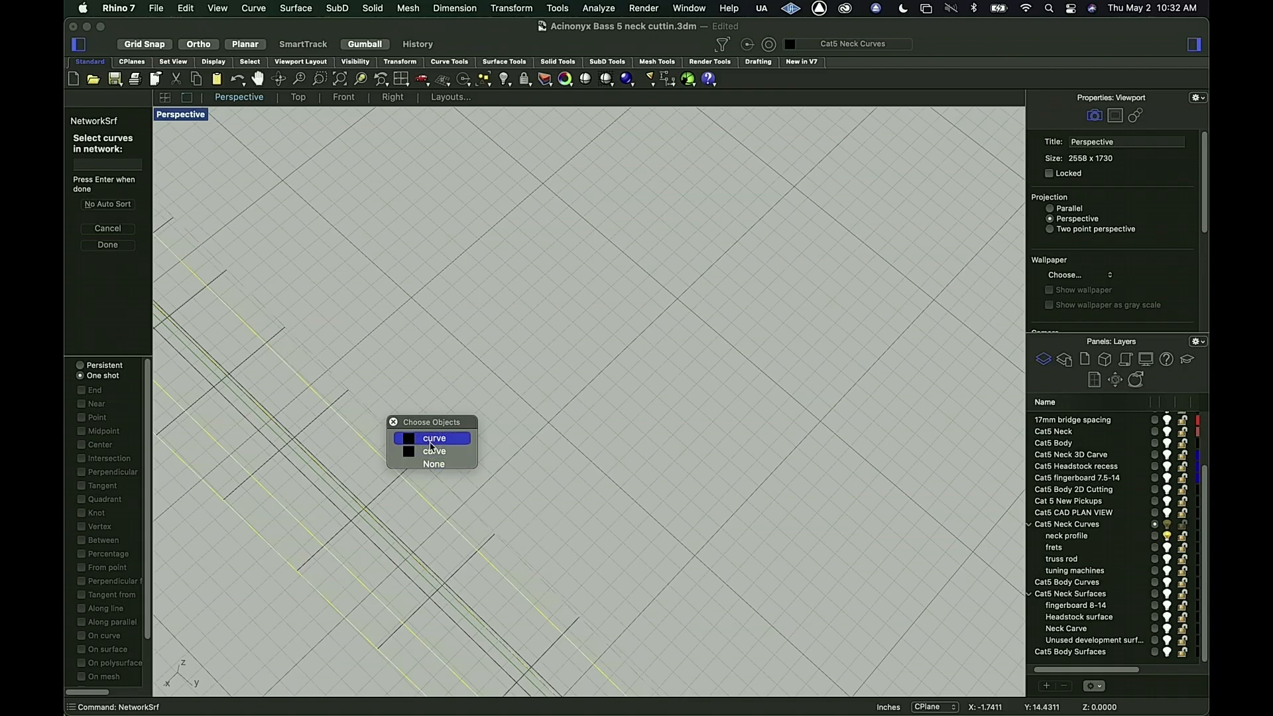
left_click(430, 443)
Step: Create the neck shaft network surface with edges A, B and C at Position and edge D at Tangency
scroll(649, 358, "down", 10)
right_click_drag(648, 358, 650, 363)
scroll(652, 362, "up", 9)
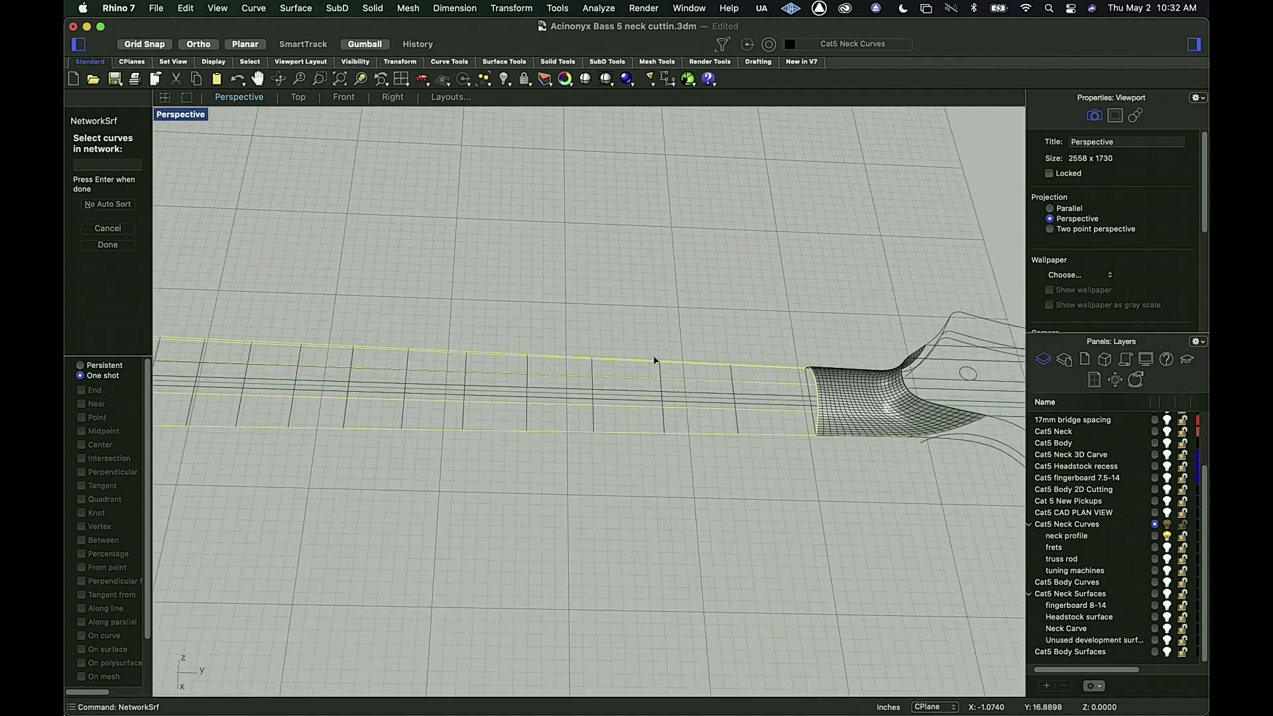
scroll(563, 370, "down", 4)
key("Return")
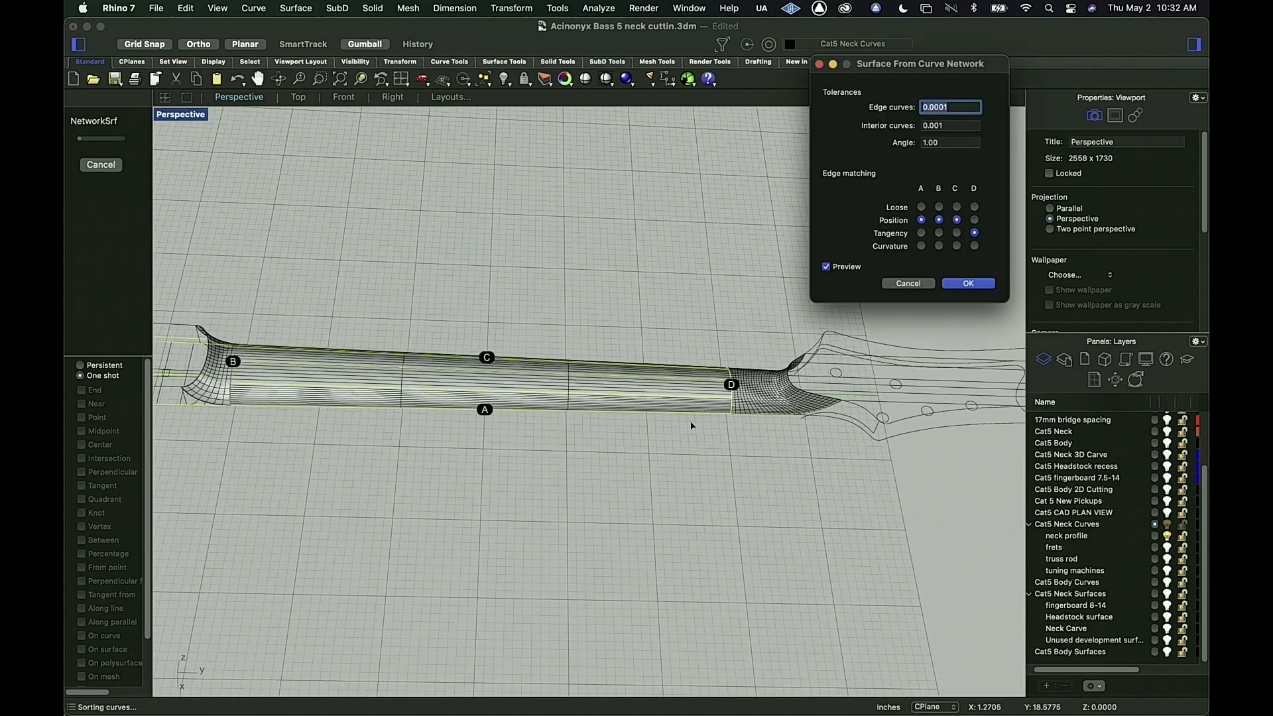
right_click_drag(531, 506, 463, 608, "shift")
left_click(957, 283)
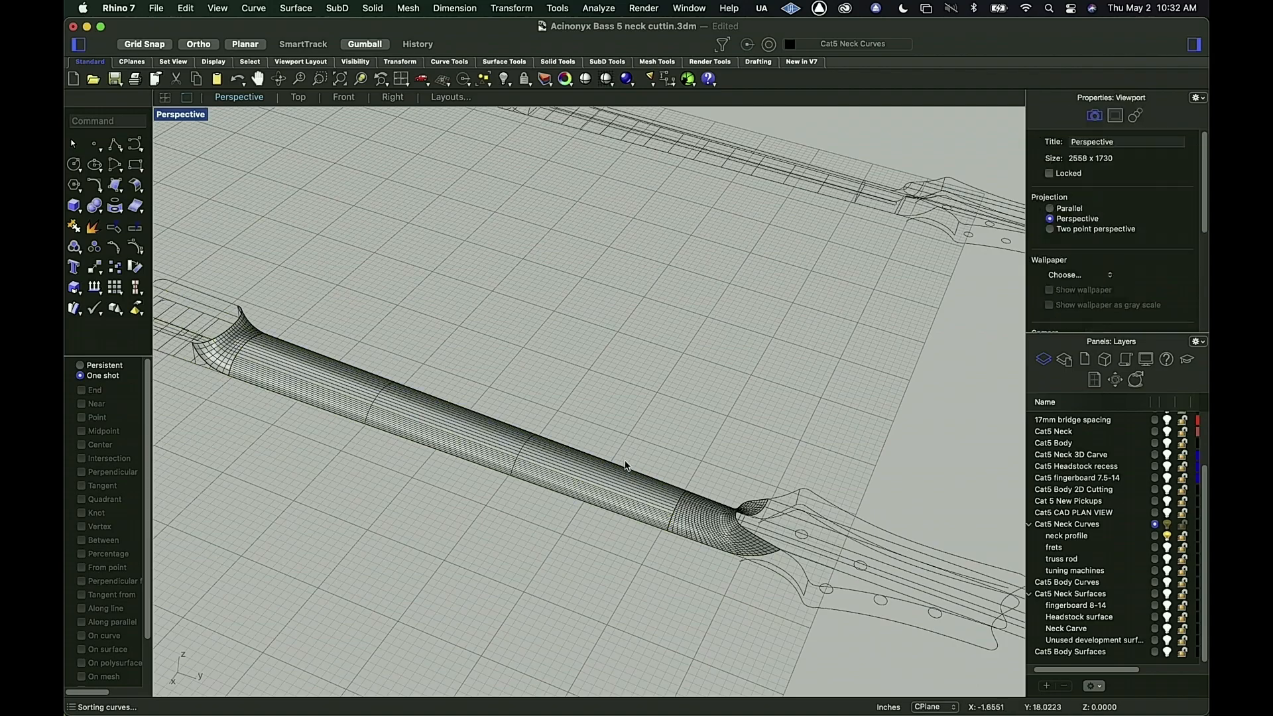
Step: Join the heel transition, neck shaft and headstock transition surfaces into one polysurface
mouse_move(551, 511)
right_mouse_down()
mouse_move(637, 509)
mouse_move(259, 557)
right_mouse_up()
left_click(284, 515)
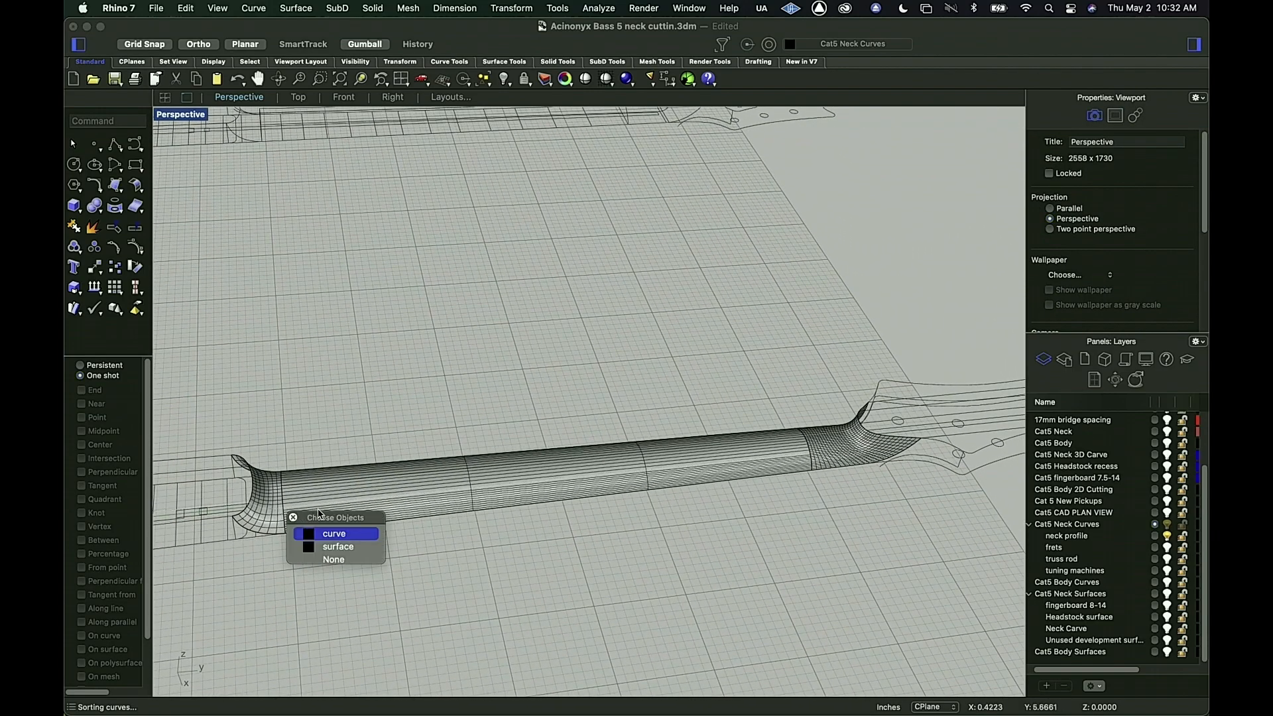
left_click(329, 548)
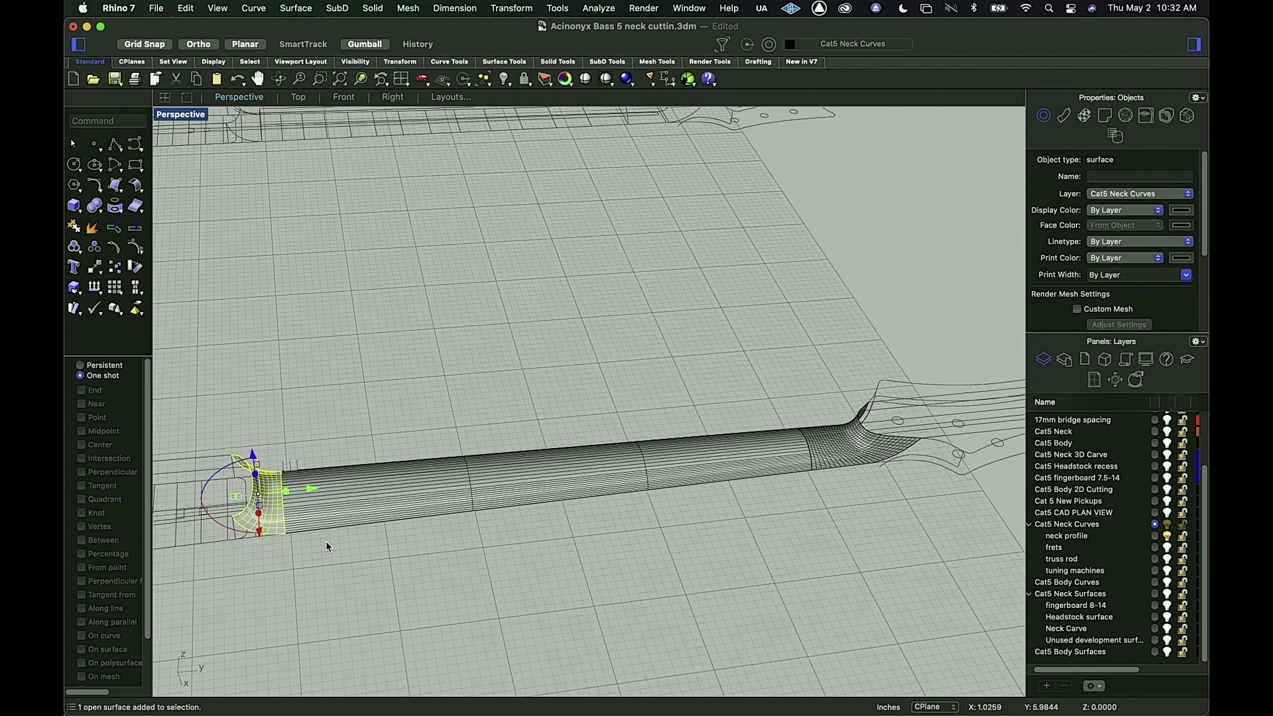
left_click(396, 498, "shift")
left_click(837, 461, "shift")
type("join")
key("Return")
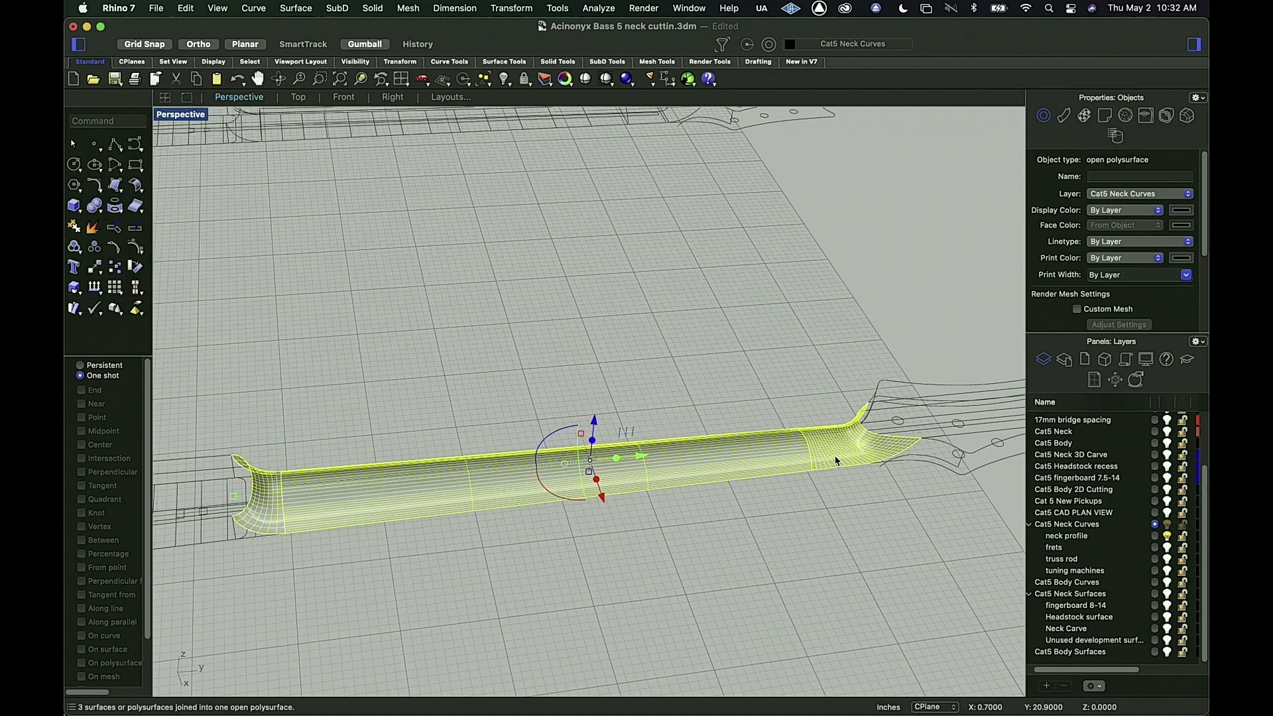
left_click(377, 354)
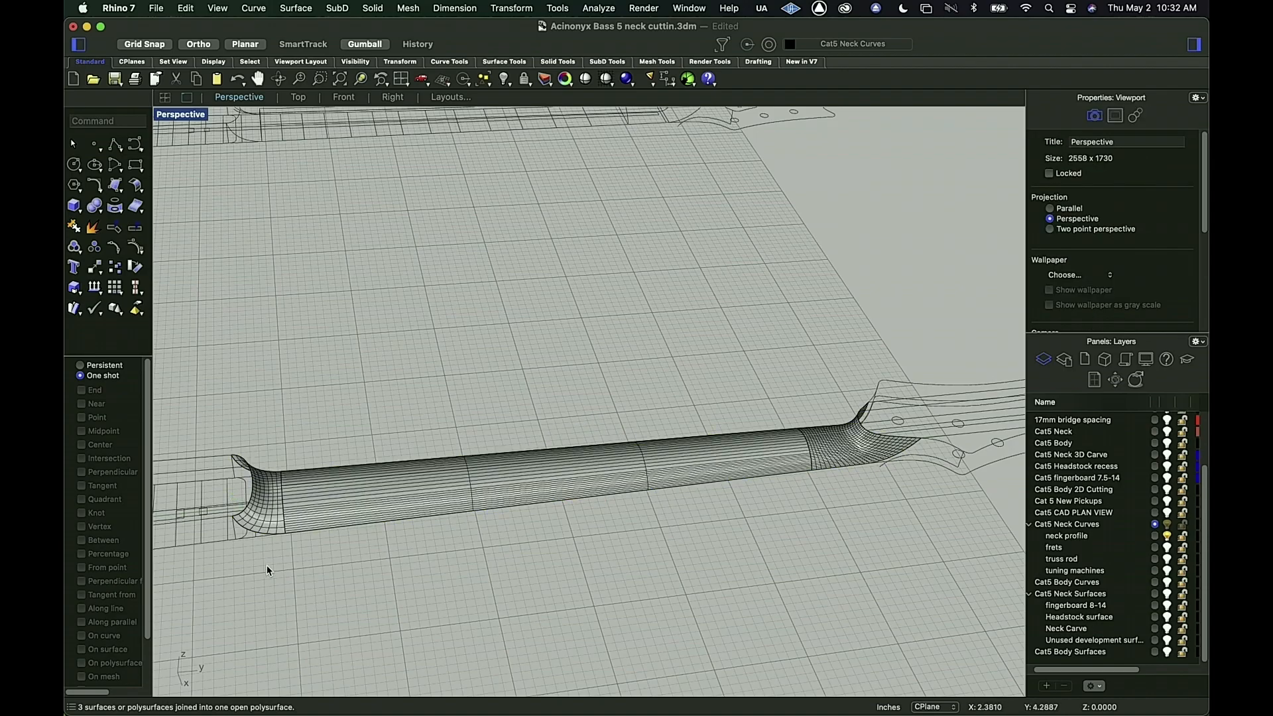
Step: Run a Zebra stripe surface analysis on the joined neck polysurface
scroll(273, 556, "up", 3)
right_click_drag(478, 537, 507, 551)
right_click_drag(506, 551, 511, 550)
left_click(598, 9)
mouse_move(620, 59)
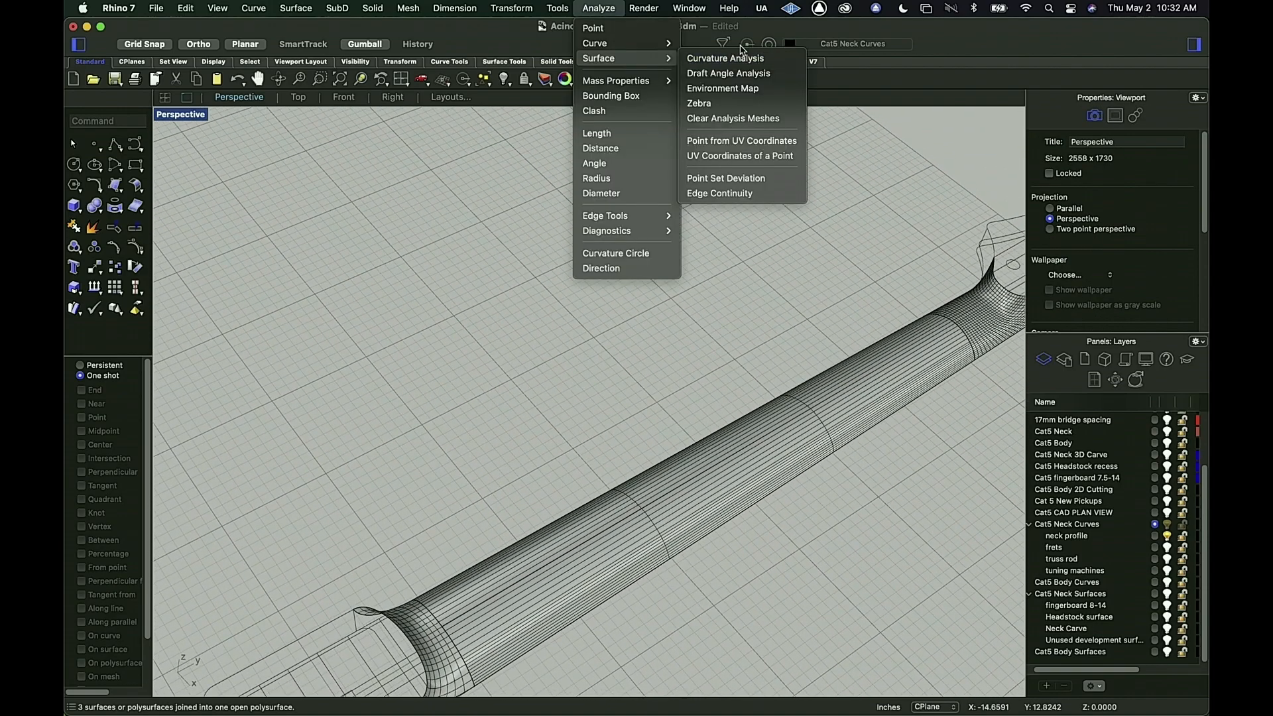
left_click(736, 114)
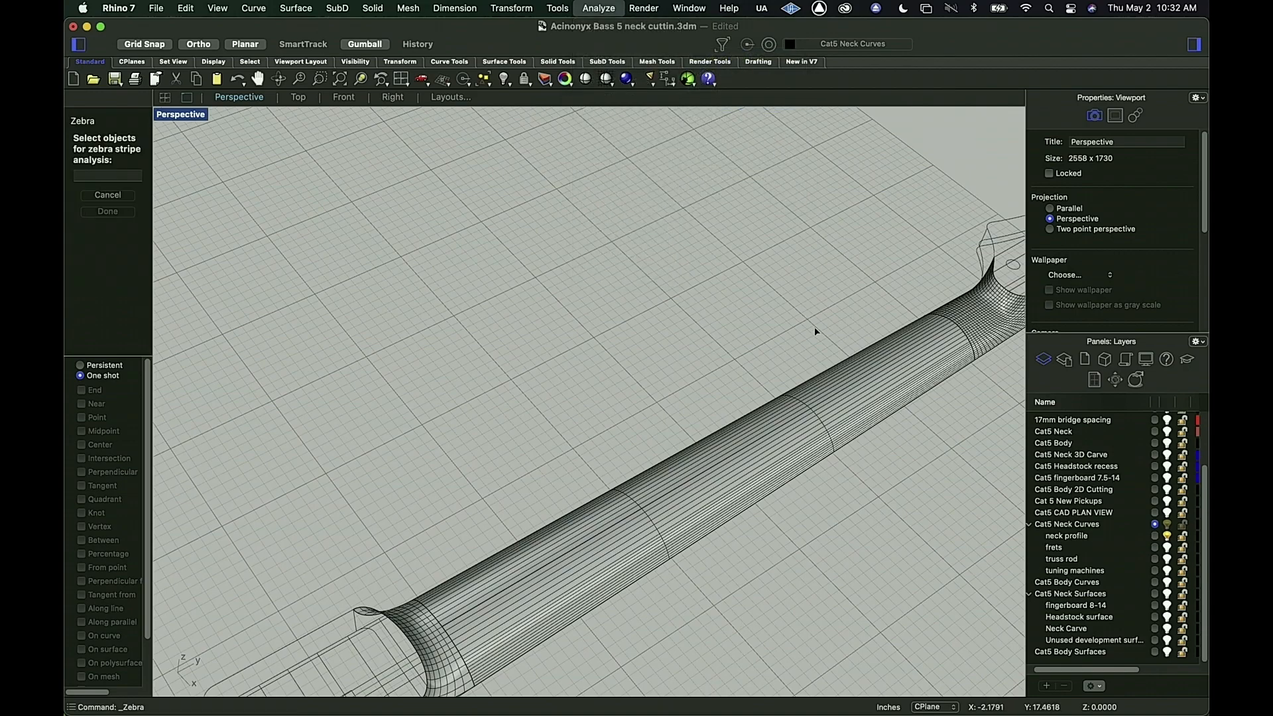
left_click(892, 401)
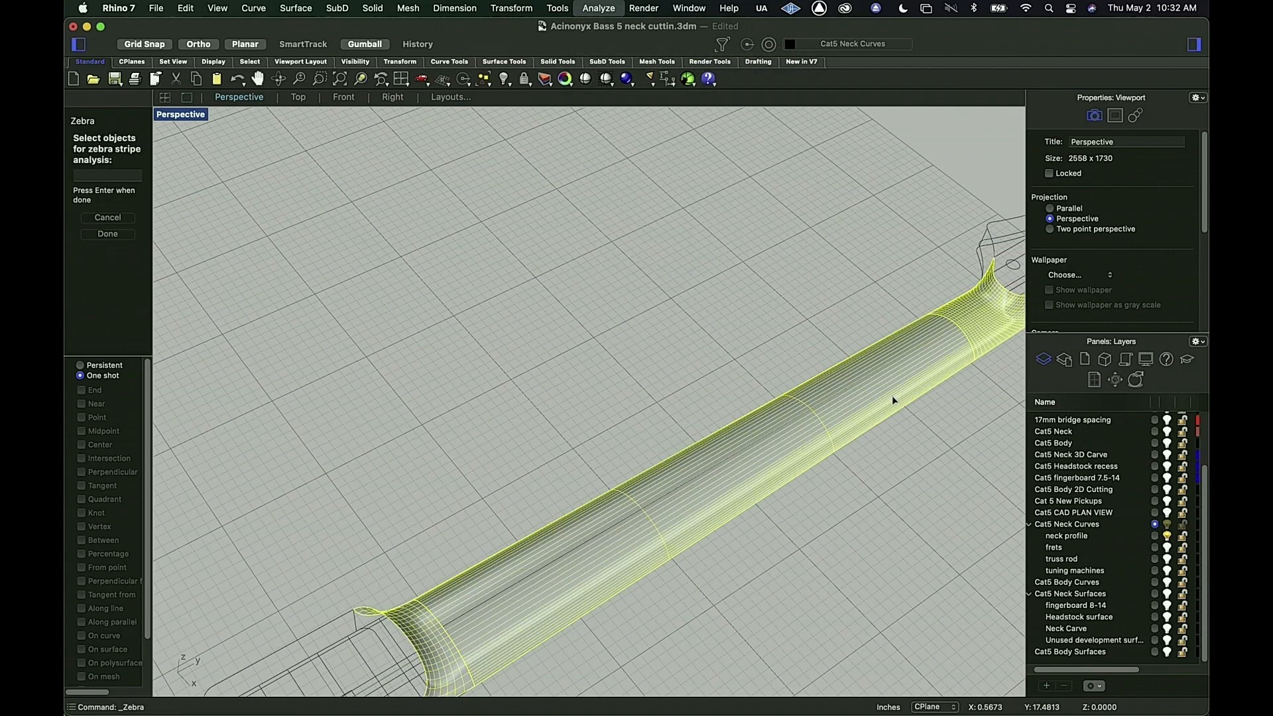
key("Return")
Step: Examine the zebra stripes across the headstock and heel transition seams, and close the analysis
right_click_drag(944, 457, 628, 411)
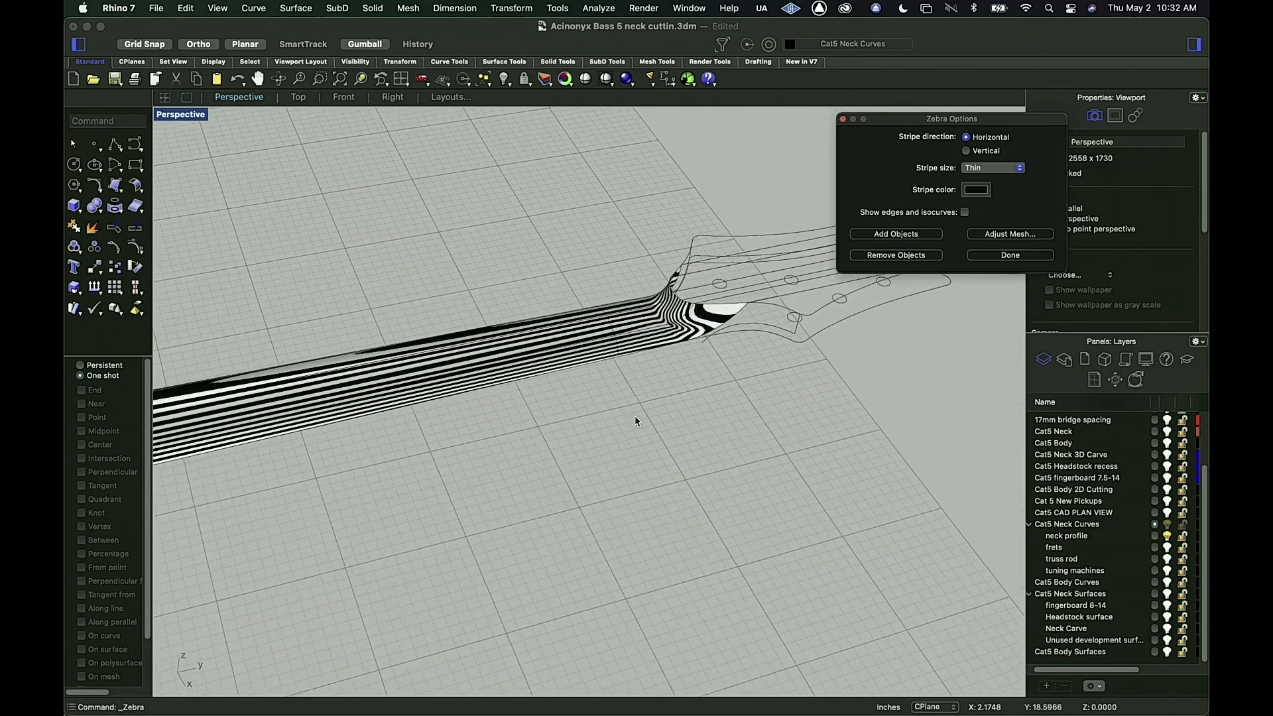
right_click_drag(617, 345, 648, 441)
scroll(712, 356, "up", 12)
right_click_drag(591, 350, 655, 498)
right_click_drag(552, 354, 434, 568)
right_click_drag(462, 489, 488, 432)
right_click_drag(584, 344, 465, 641, "shift")
right_click_drag(916, 401, 821, 465)
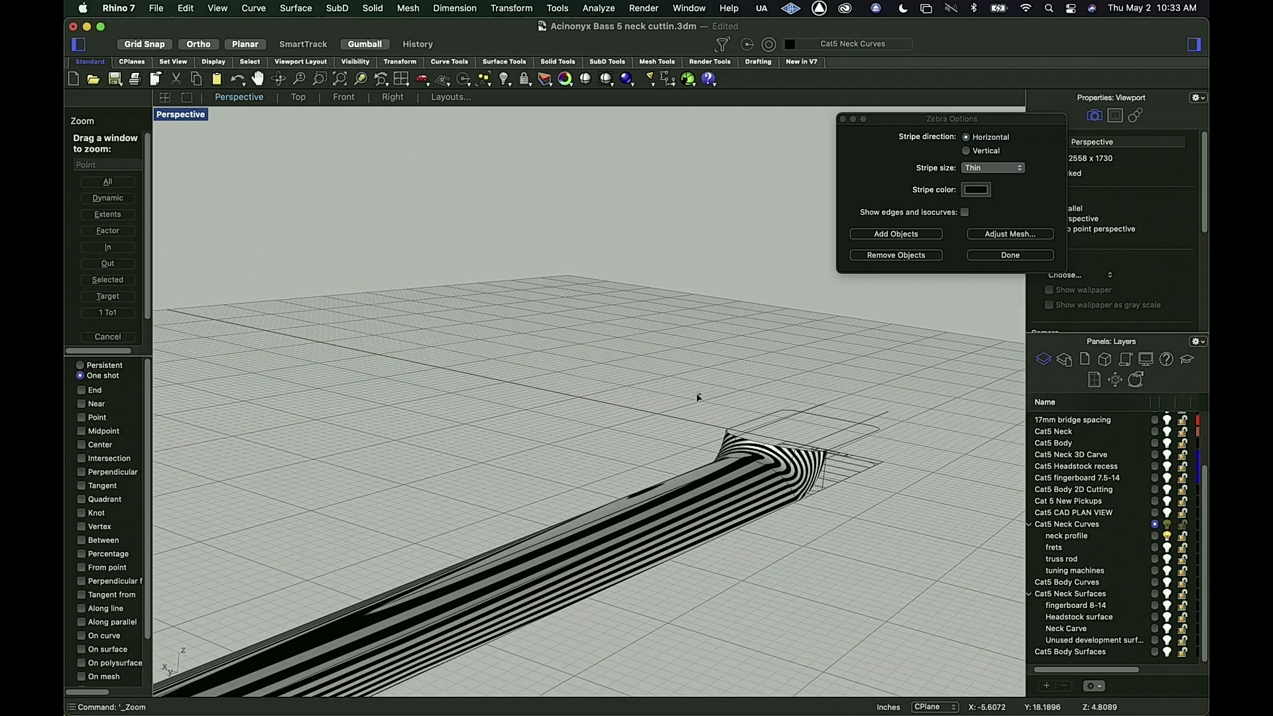
left_click_drag(877, 531, 879, 535)
right_click_drag(741, 385, 952, 222)
left_click(1012, 256)
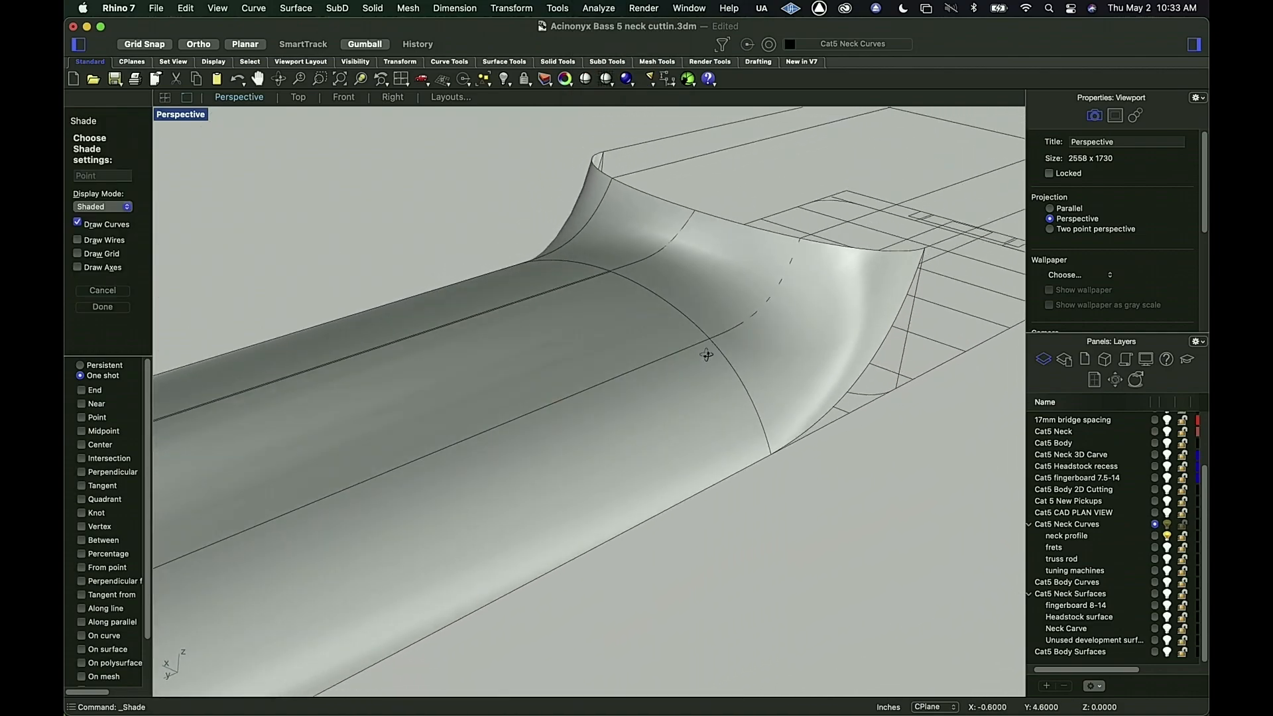
Step: Inspect the neck in Shaded display with curves drawn, checking the heel and headstock transitions, and exit the preview
mouse_move(708, 355)
right_mouse_down()
mouse_move(770, 360)
mouse_move(773, 377)
mouse_move(671, 380)
mouse_move(670, 339)
mouse_move(722, 324)
mouse_move(764, 374)
right_mouse_up()
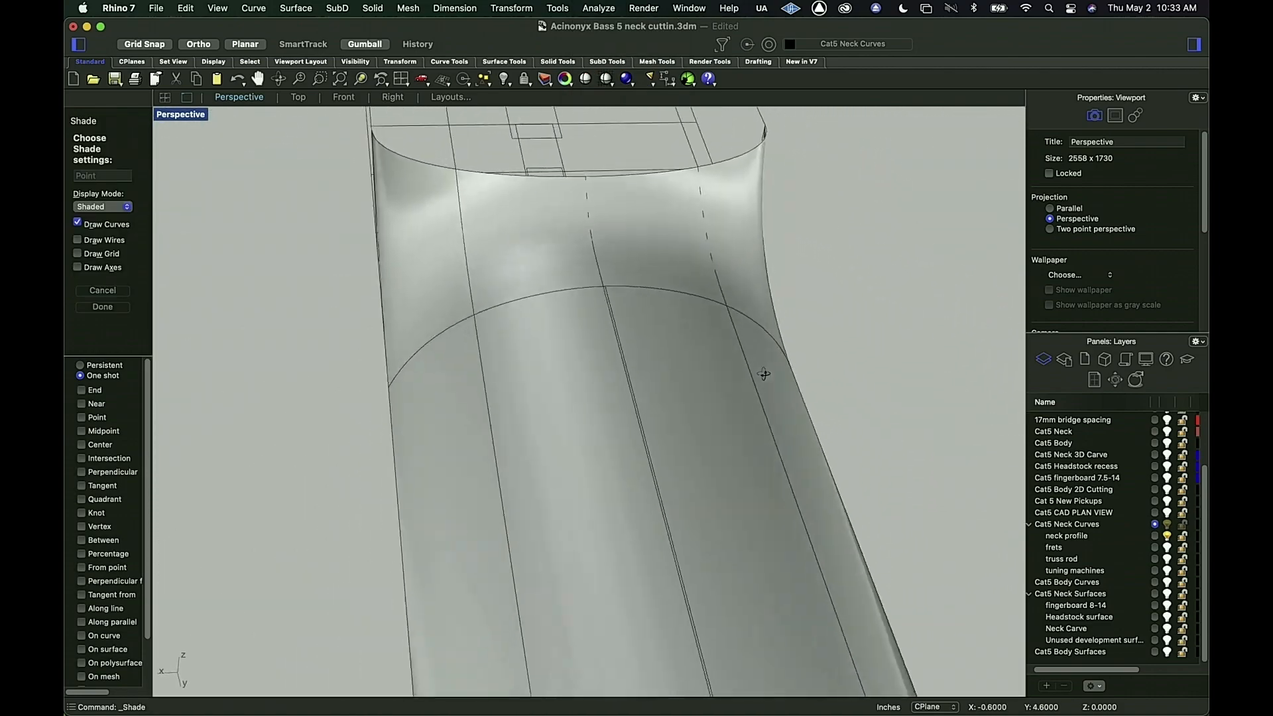
mouse_move(509, 504)
right_mouse_down("shift")
mouse_move(540, 431)
mouse_move(517, 182)
mouse_move(525, 43)
right_mouse_up("shift")
scroll(539, 431, "down", 10)
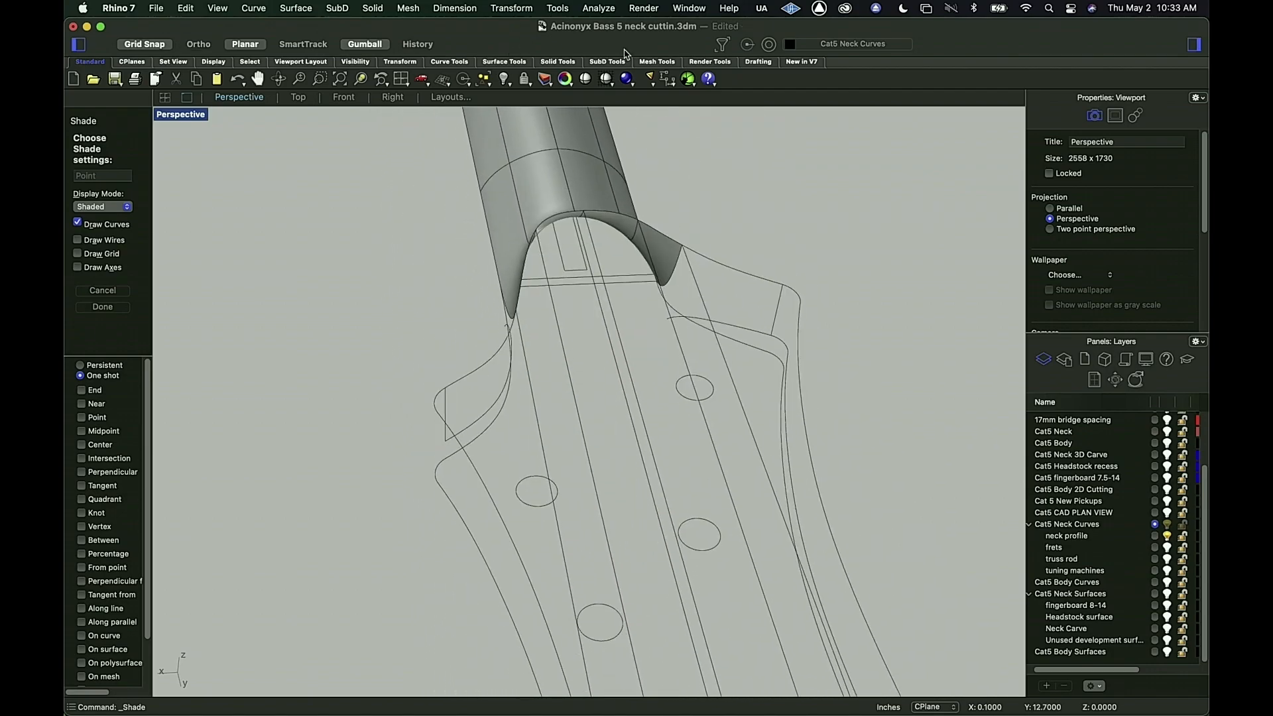
left_click_drag(597, 43, 594, 42)
right_click_drag(742, 292, 606, 349)
scroll(606, 350, "down", 15)
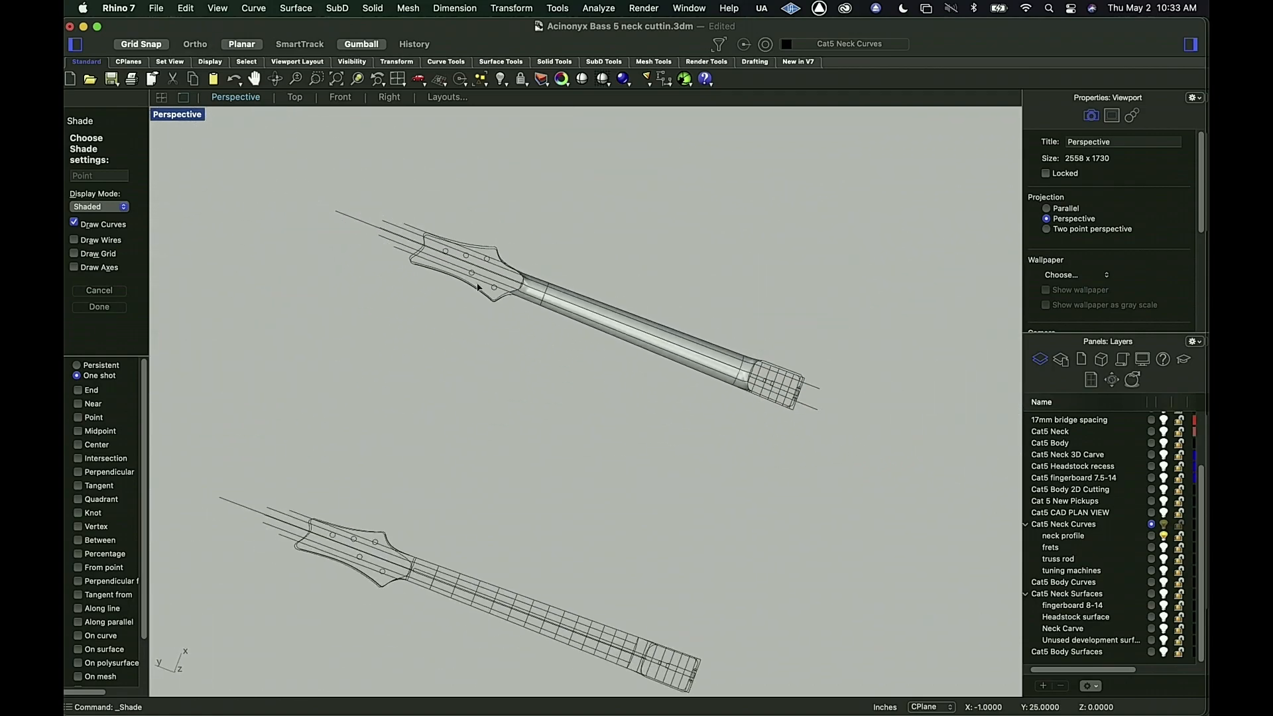
right_click_drag(462, 260, 524, 436, "shift")
right_click_drag(599, 489, 592, 451)
scroll(563, 303, "up", 9)
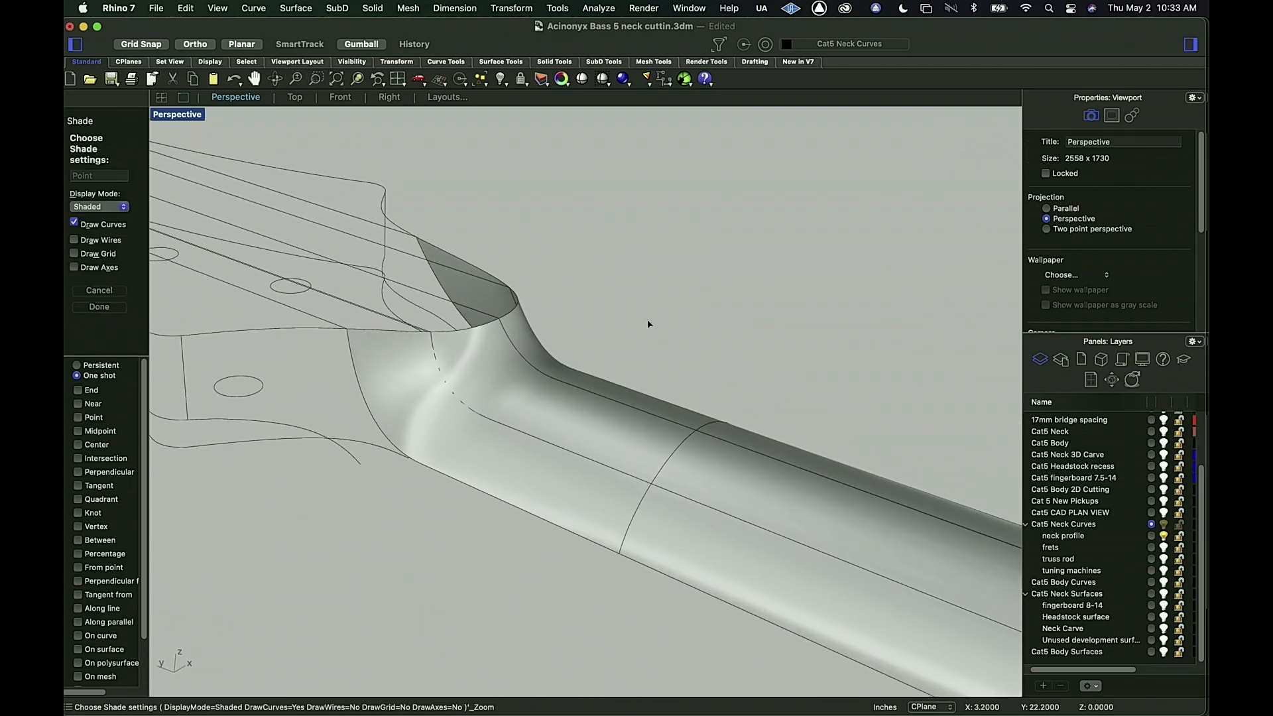
right_click_drag(647, 320, 489, 260)
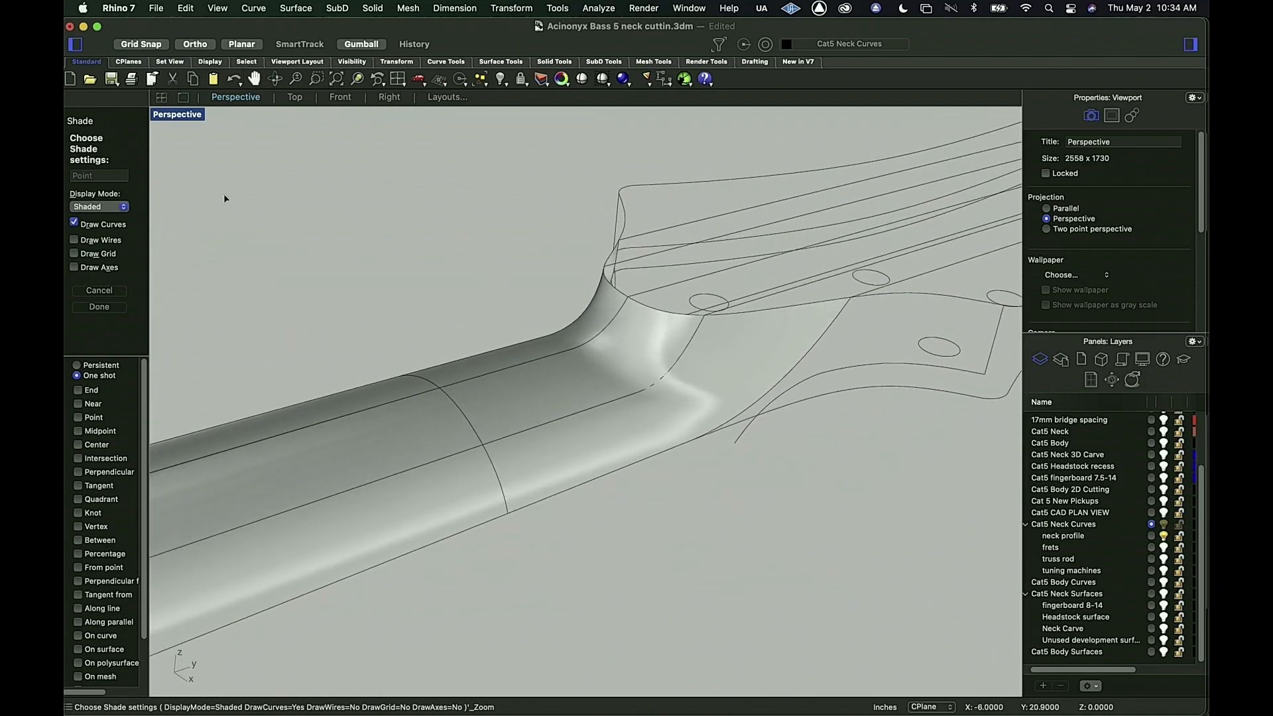
key("Escape")
Step: Turn on the Cat5 Neck Surfaces layer
scroll(368, 260, "down", 5)
right_click_drag(369, 260, 802, 391, "shift")
scroll(668, 196, "down", 3)
scroll(703, 214, "down", 3)
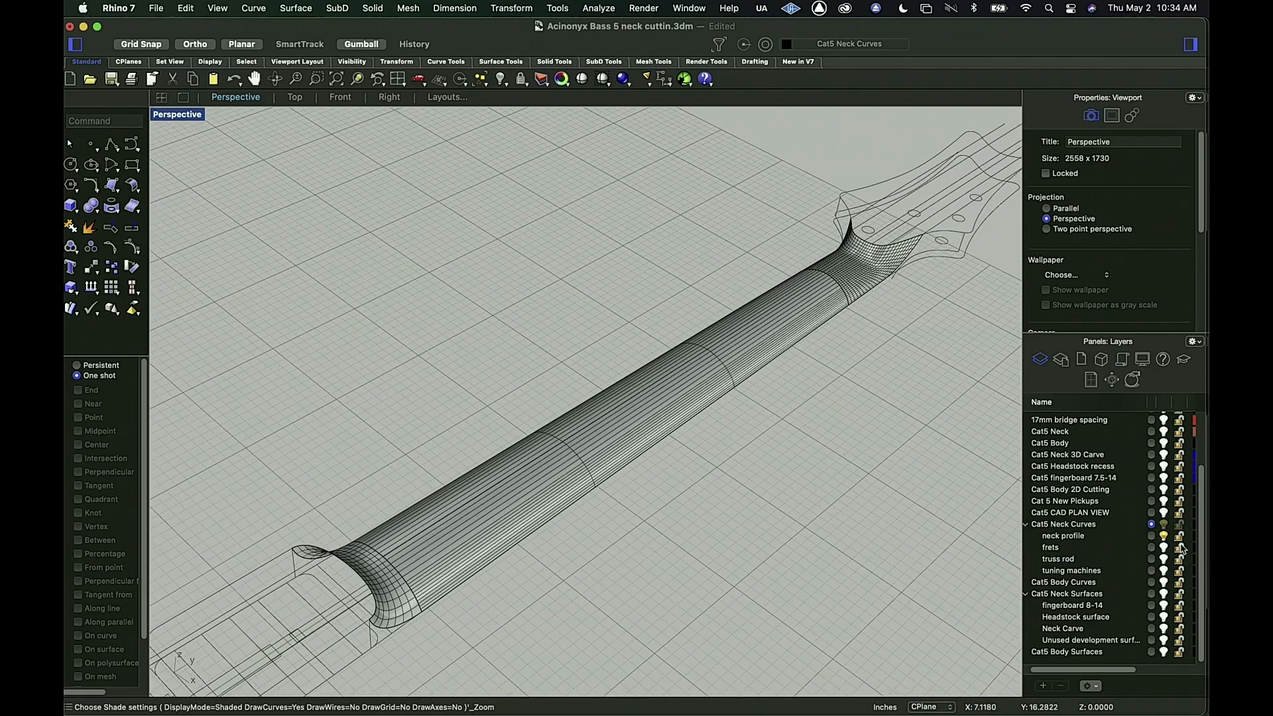
left_click(1165, 595)
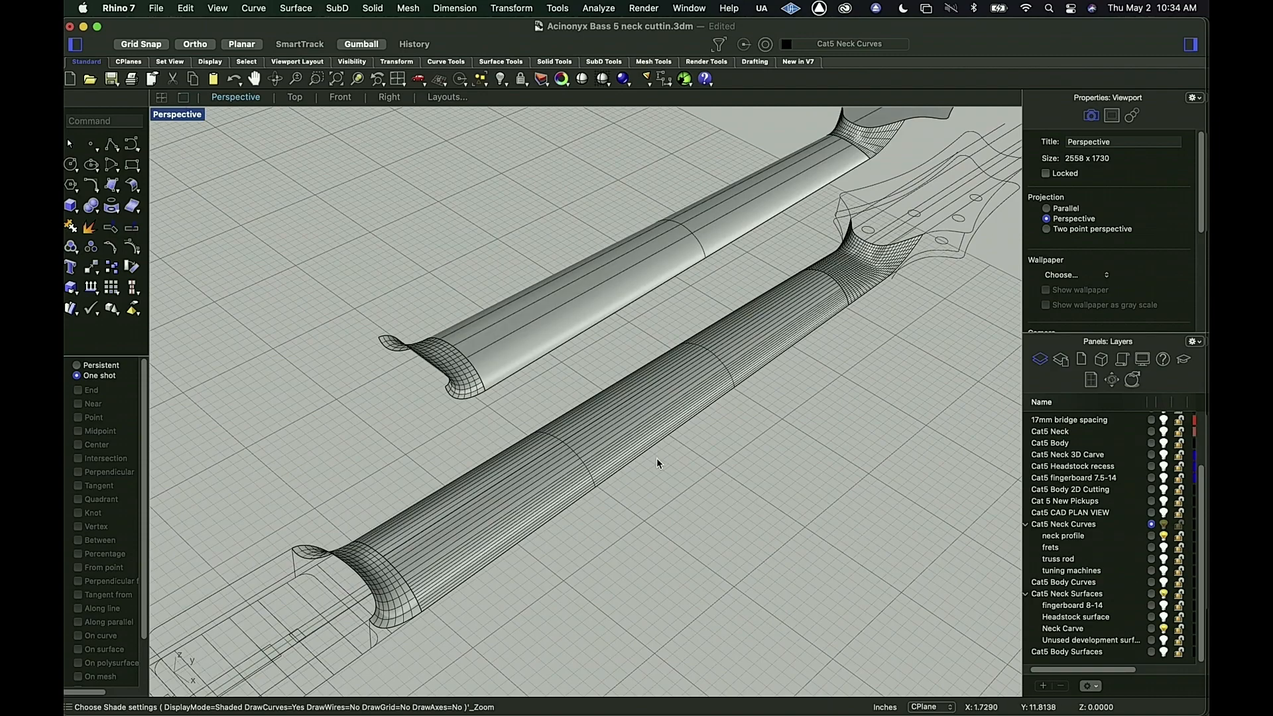
Step: Nudge the existing Neck Carve polysurface 6 inches along Y toward the heel end, beside the new neck, and deselect it
left_click(523, 317)
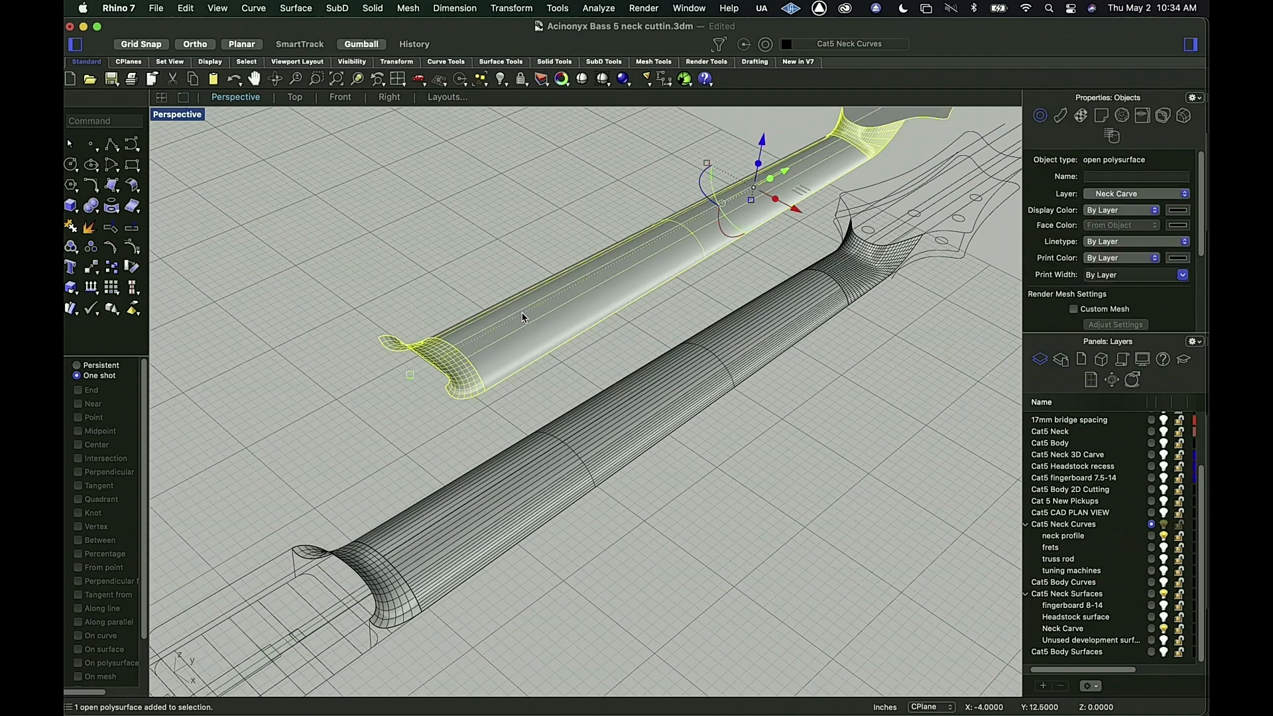
key("alt+Down")
key("alt+Down")
key("alt+Down")
right_click_drag(358, 506, 400, 489)
right_click_drag(702, 428, 495, 619)
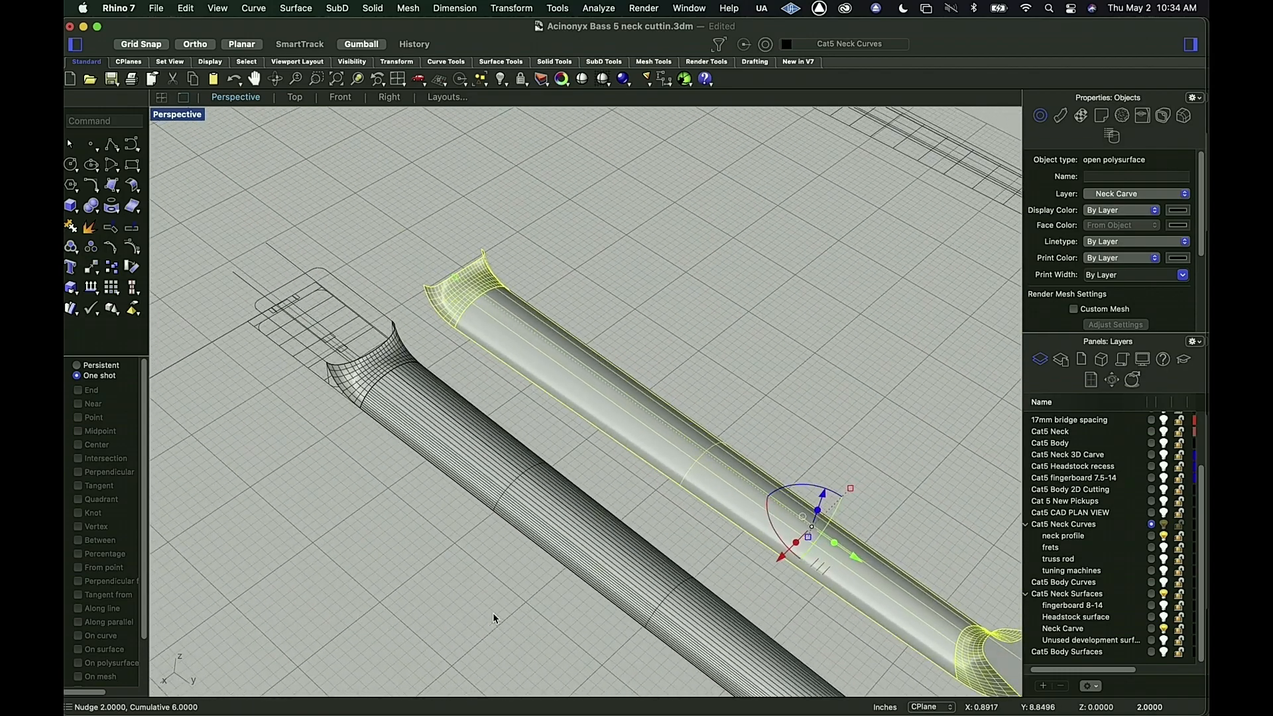
left_click(343, 271)
Step: Compare the new neck with the existing neck carve in Shaded display, and exit the preview
left_click(615, 87)
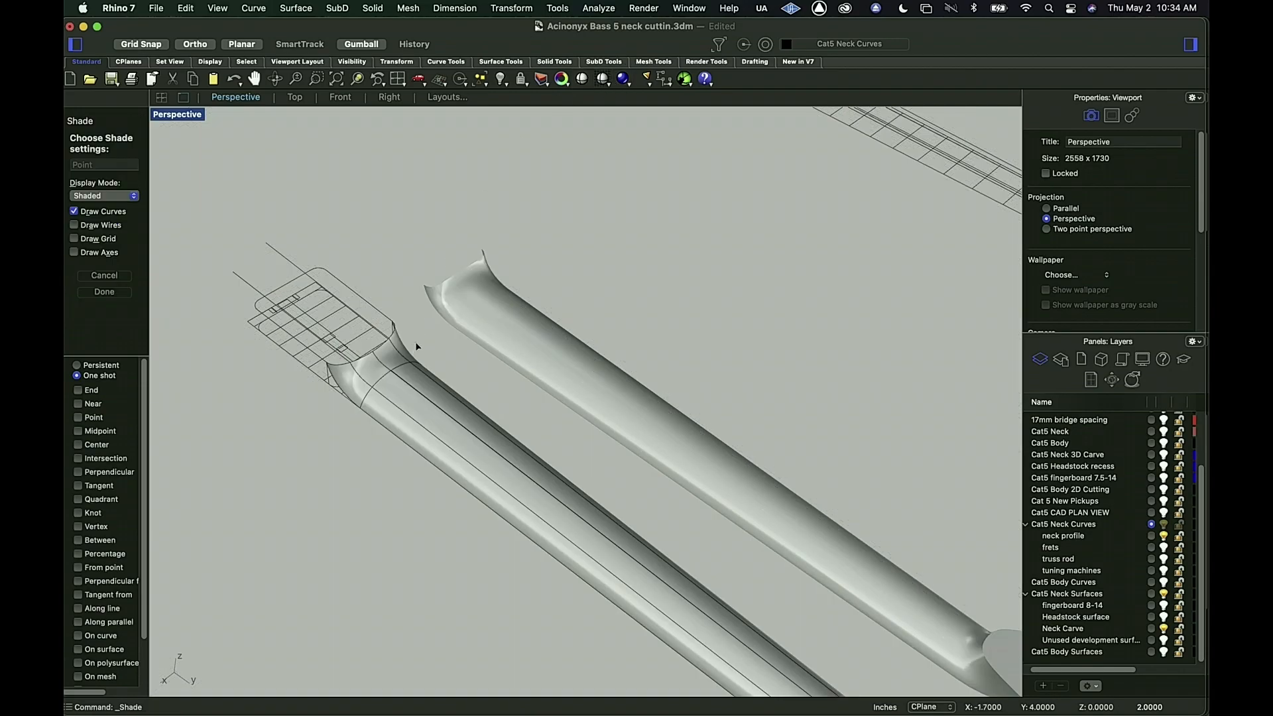
scroll(416, 342, "up", 3)
mouse_move(416, 341)
right_mouse_down()
mouse_move(470, 292)
mouse_move(548, 312)
mouse_move(402, 341)
right_mouse_up()
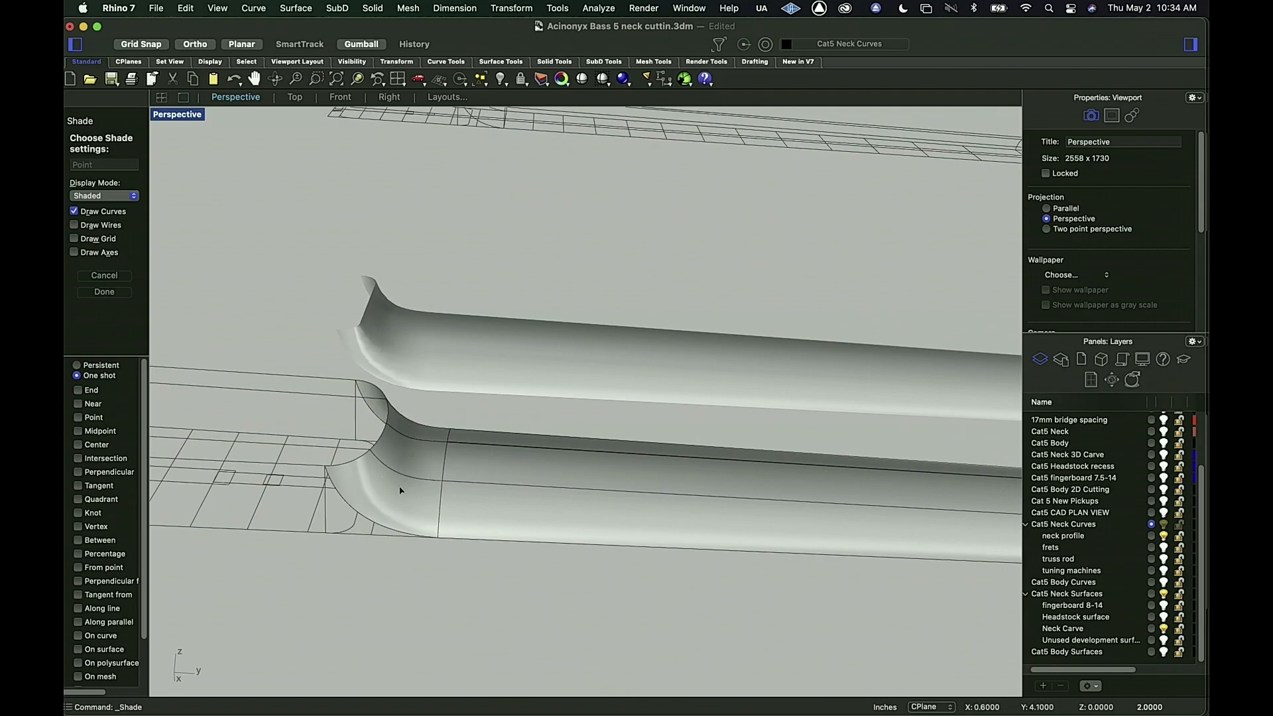
key("Escape")
right_click_drag(537, 412, 578, 421)
right_click_drag(656, 390, 541, 427, "shift")
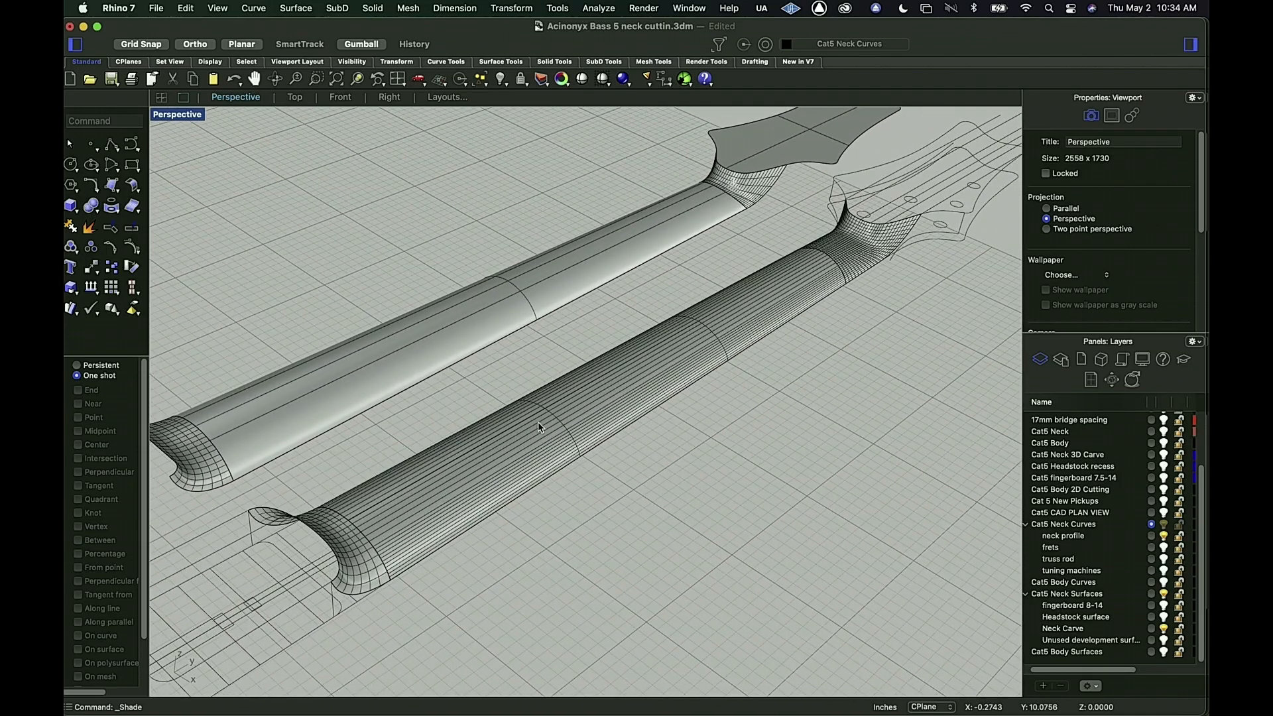